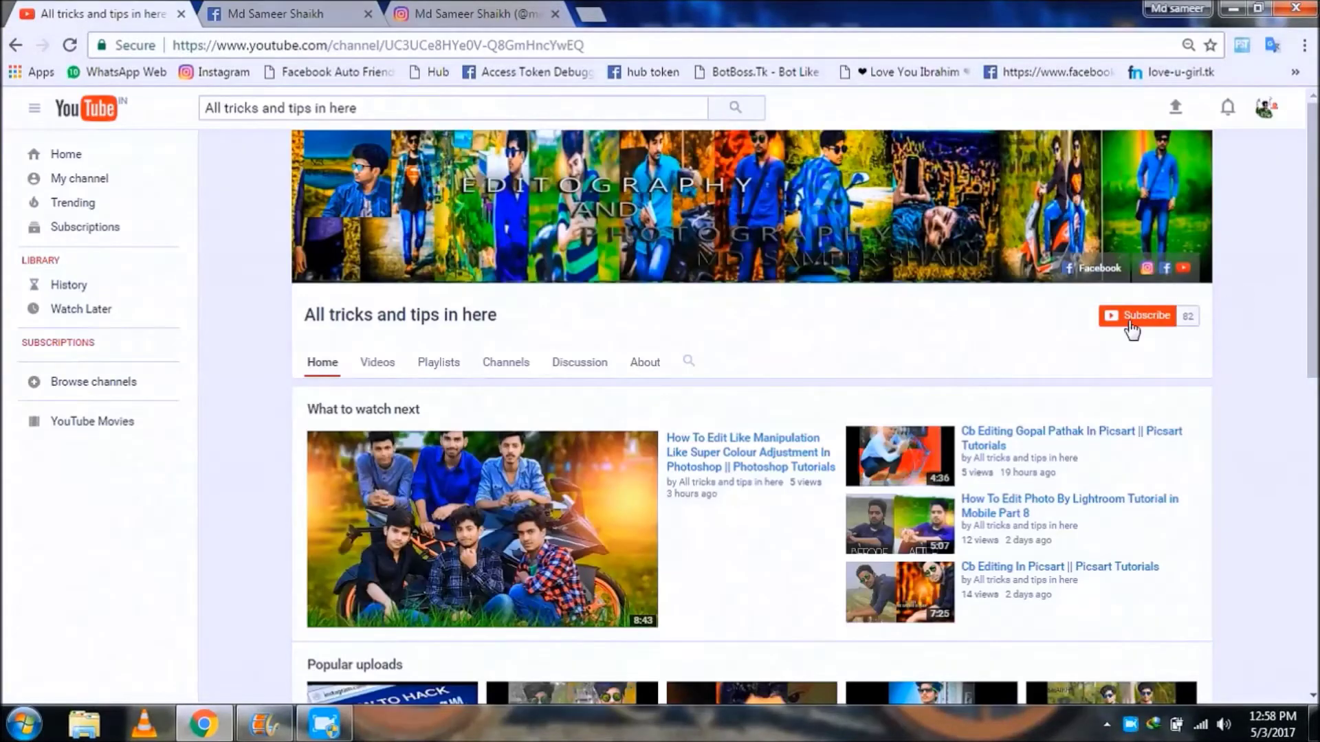
- Subscribe to the All tricks and tips in here channel and dismiss the bell notification options
click(1128, 322)
click(1161, 313)
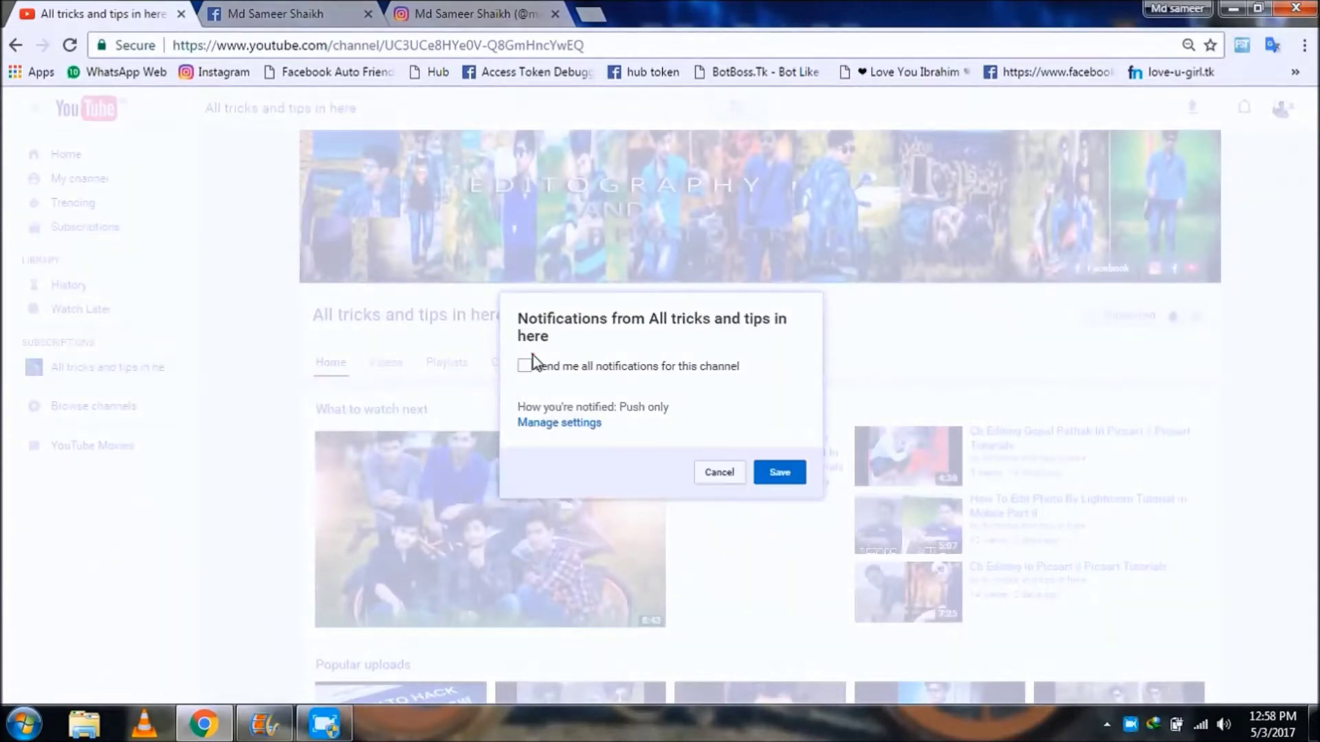
click(789, 470)
right_click(1130, 724)
click(1152, 674)
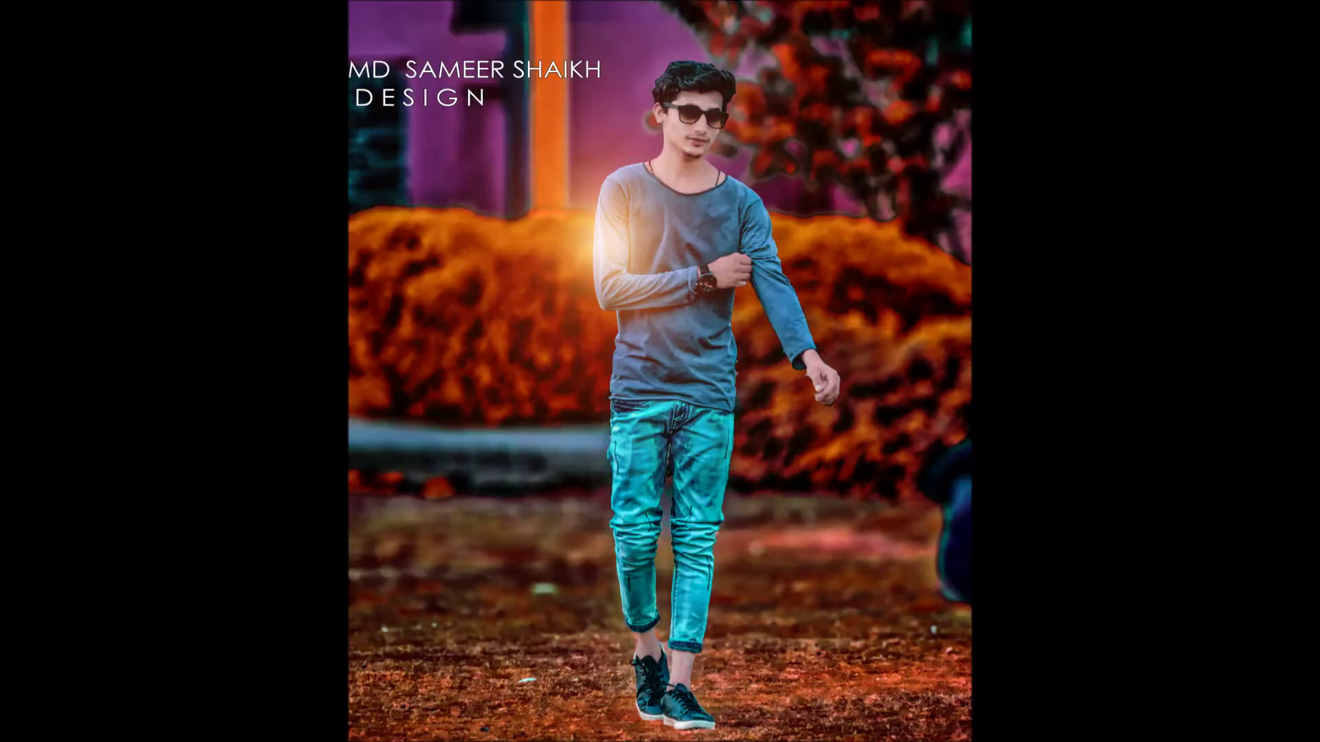
- Zoom the h.JPG park portrait in Photoshop to 16.7%
key(ctrl+plus)
key(ctrl+plus)
key(ctrl+plus)
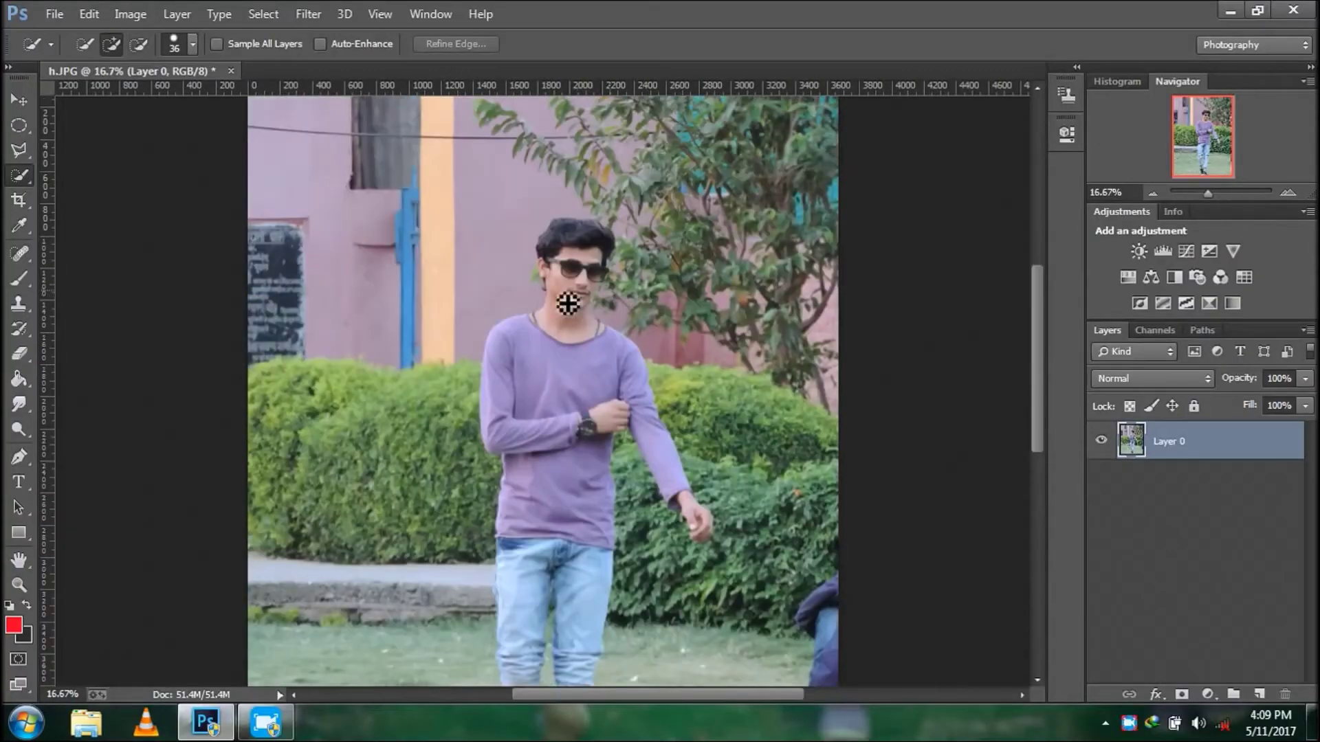
- Quick-select the man's head, shirt, arms, jeans legs and shoes
mouse_move(579, 550)
mouse_down()
mouse_move(563, 495)
mouse_move(589, 419)
mouse_move(571, 424)
mouse_move(550, 522)
mouse_move(538, 514)
mouse_up()
scroll(574, 475, down, 2)
click(538, 513)
scroll(538, 514, down, 2)
click(537, 613)
scroll(537, 613, down, 3)
click(552, 582)
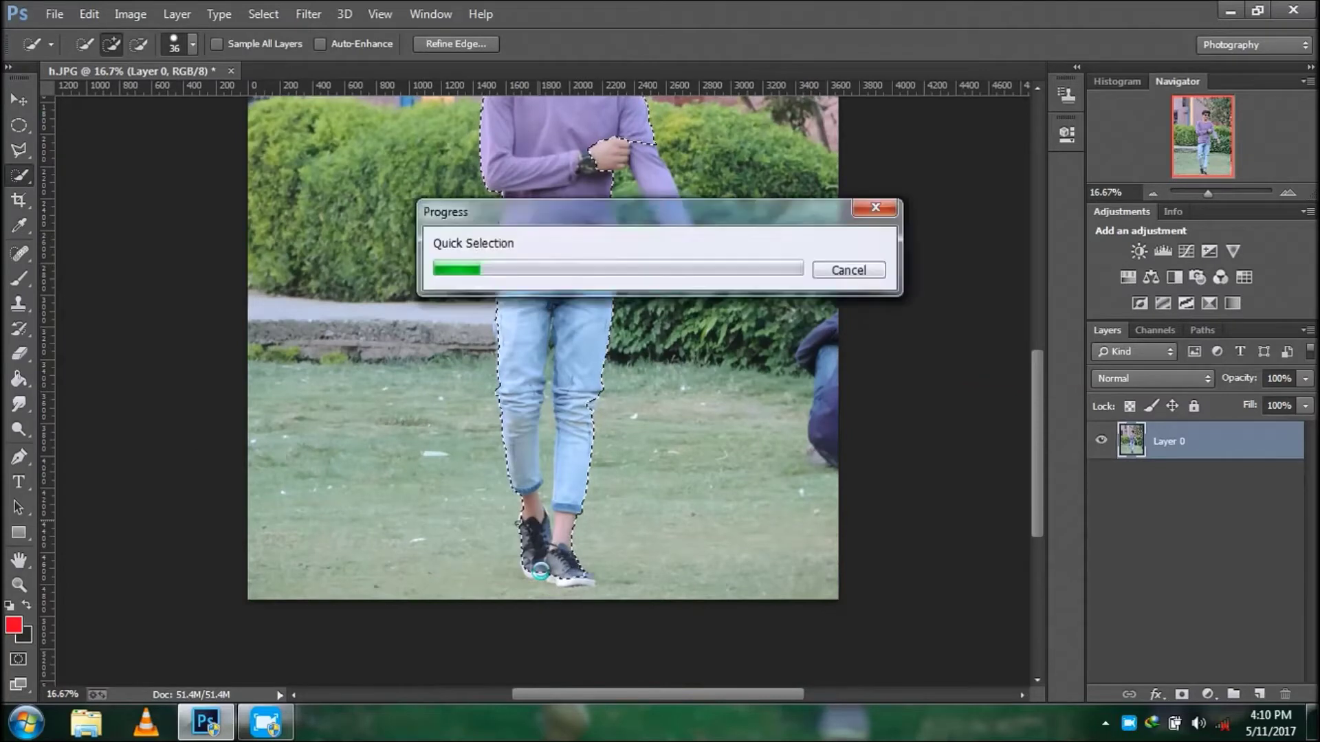
click(539, 569)
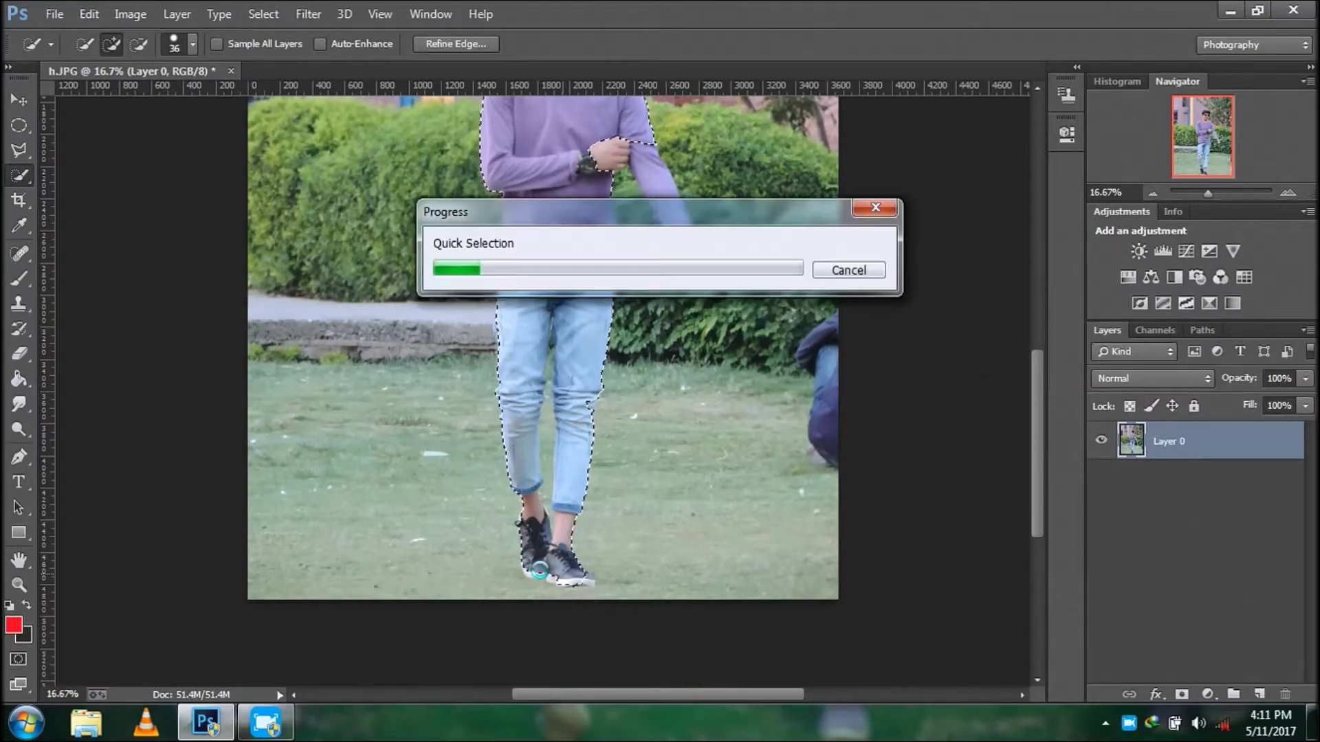
click(558, 571)
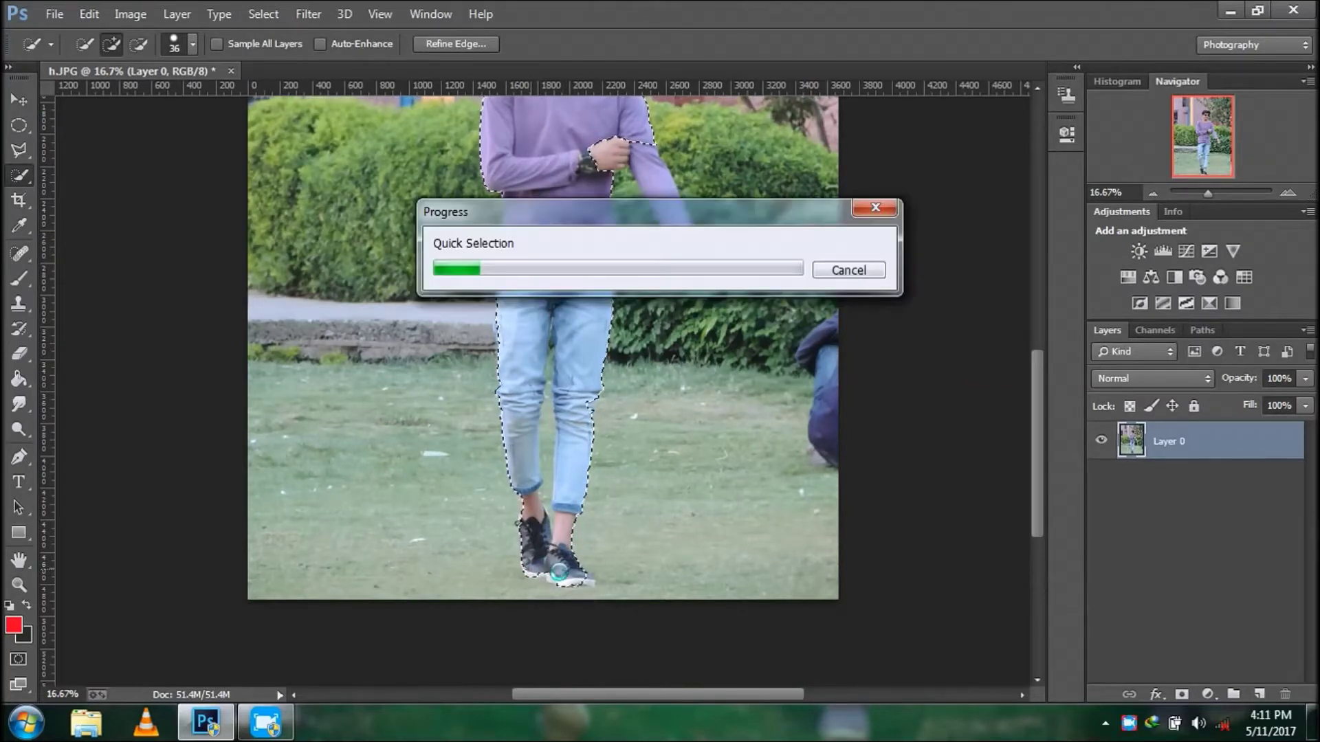
- At 33.3% zoom, add the neck, head and arm edges, and subtract background beside the neck
scroll(550, 536, up, 5)
click(584, 440)
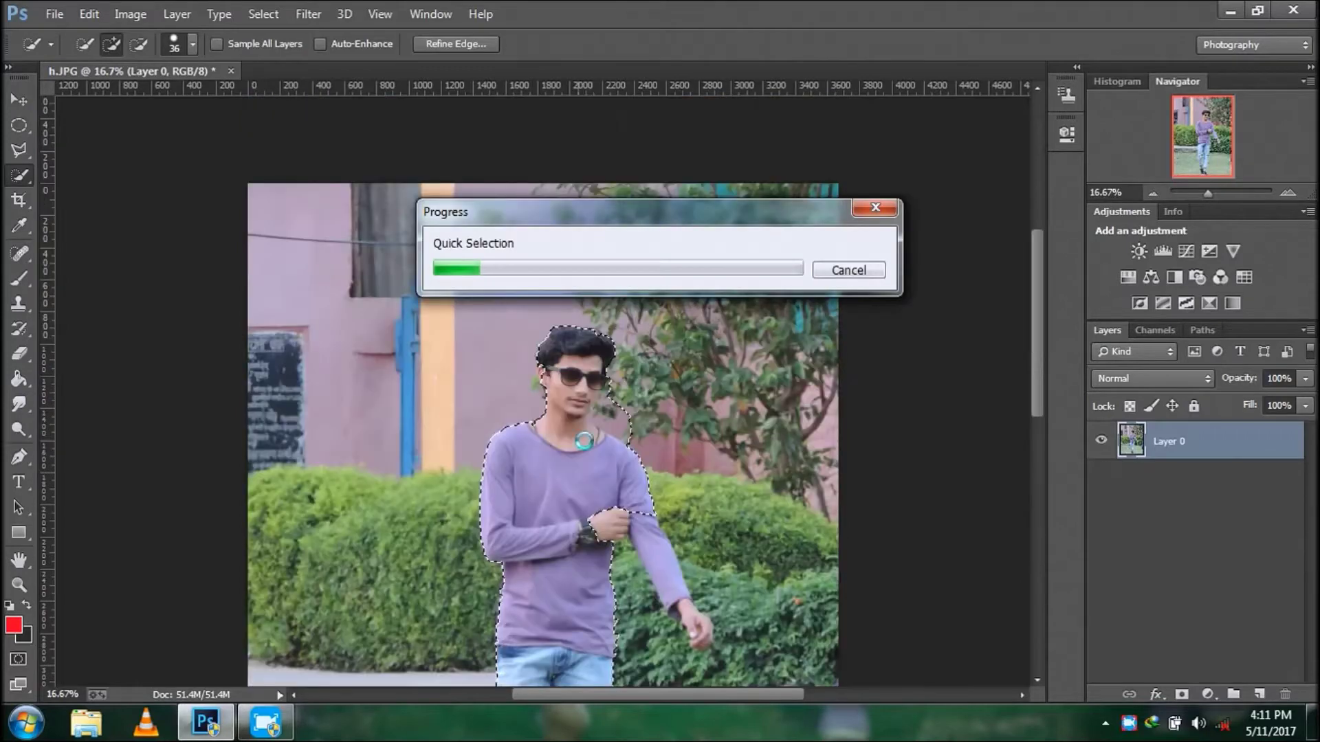
key(ctrl+plus)
scroll(772, 463, down, 2)
click(589, 314)
click(590, 222)
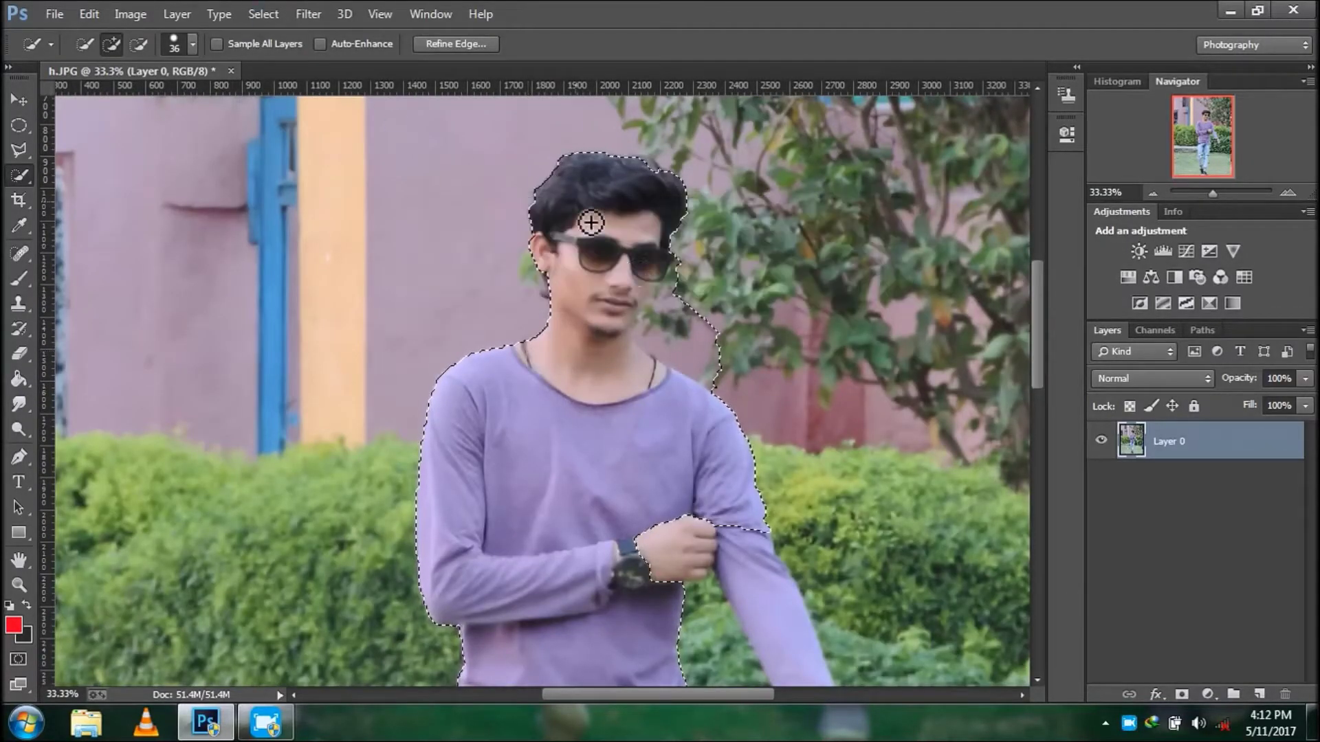
scroll(859, 561, down, 2)
click(724, 386)
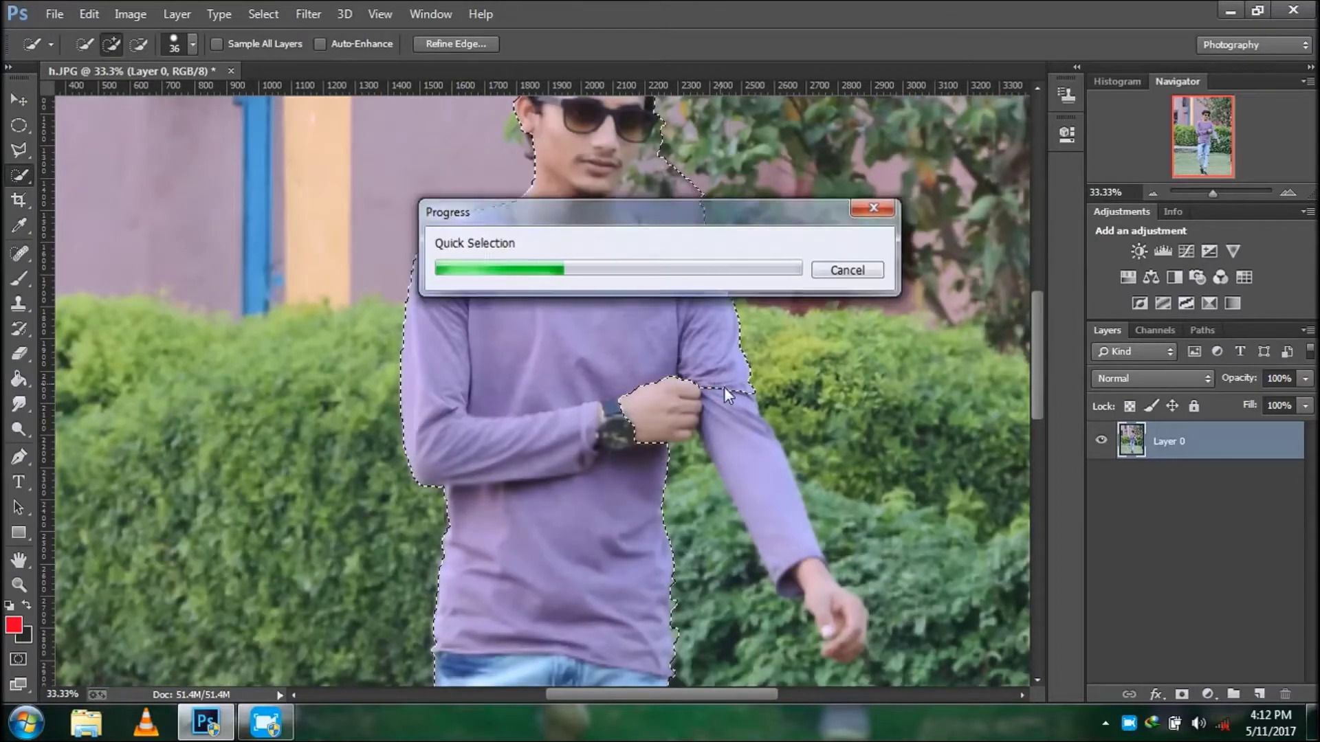
scroll(723, 386, up, 2)
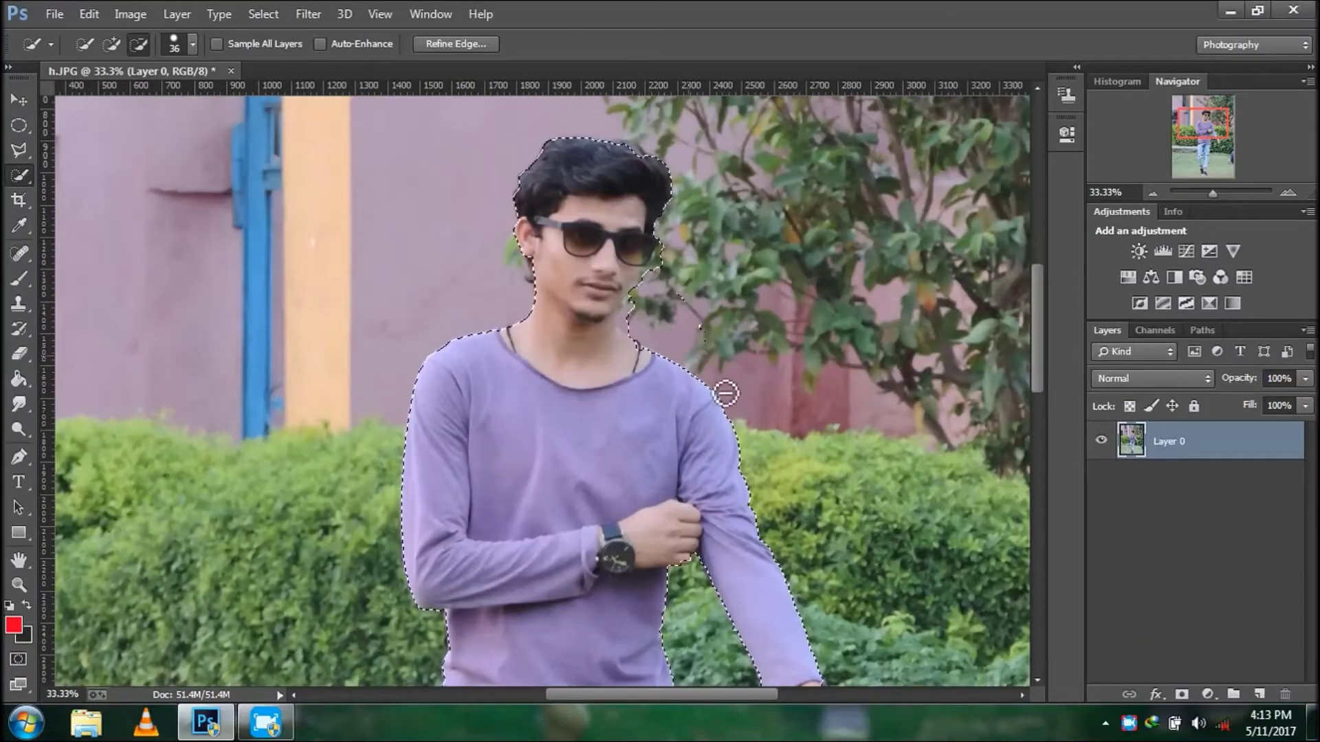
click(649, 289)
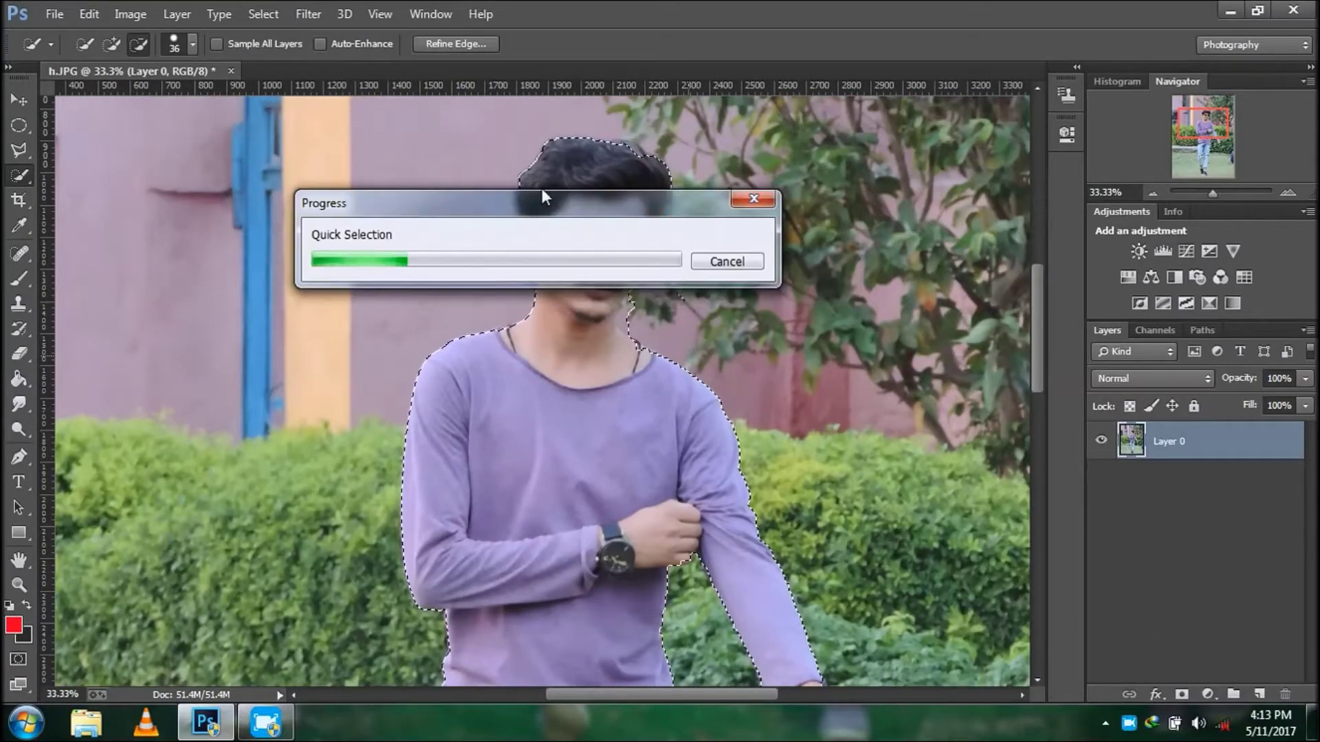
click(629, 301)
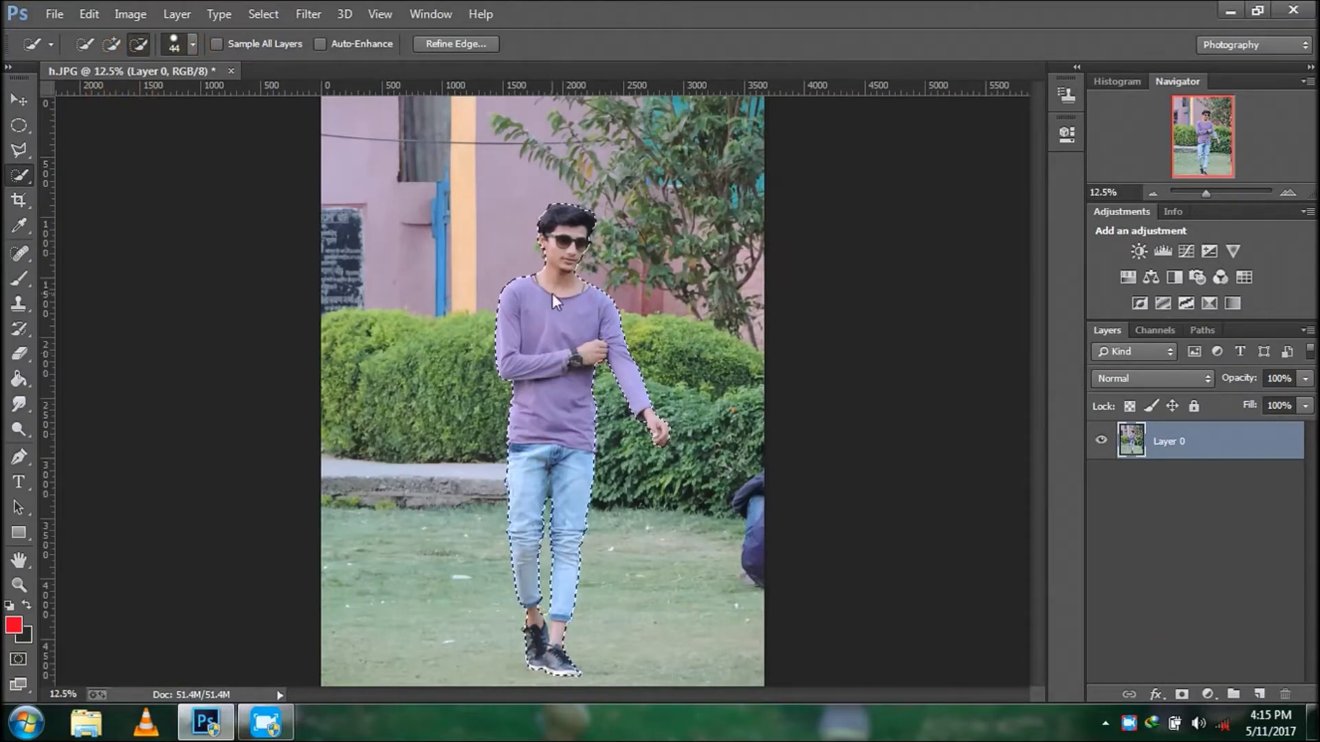
- Invert the selection so the background around the man is selected
right_click(552, 288)
click(597, 327)
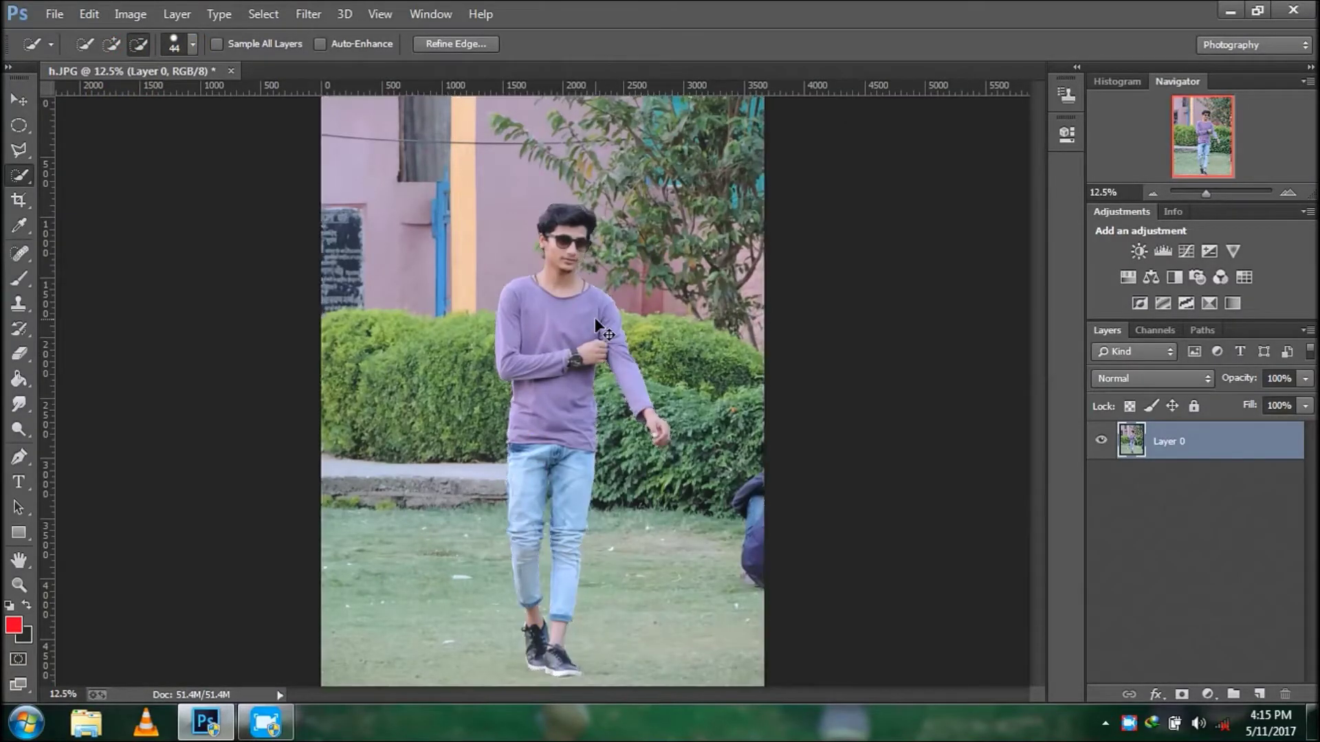
key(ctrl+minus)
- In Camera Raw HSL, max Yellows and Greens saturation and shift the Greens hue
click(308, 14)
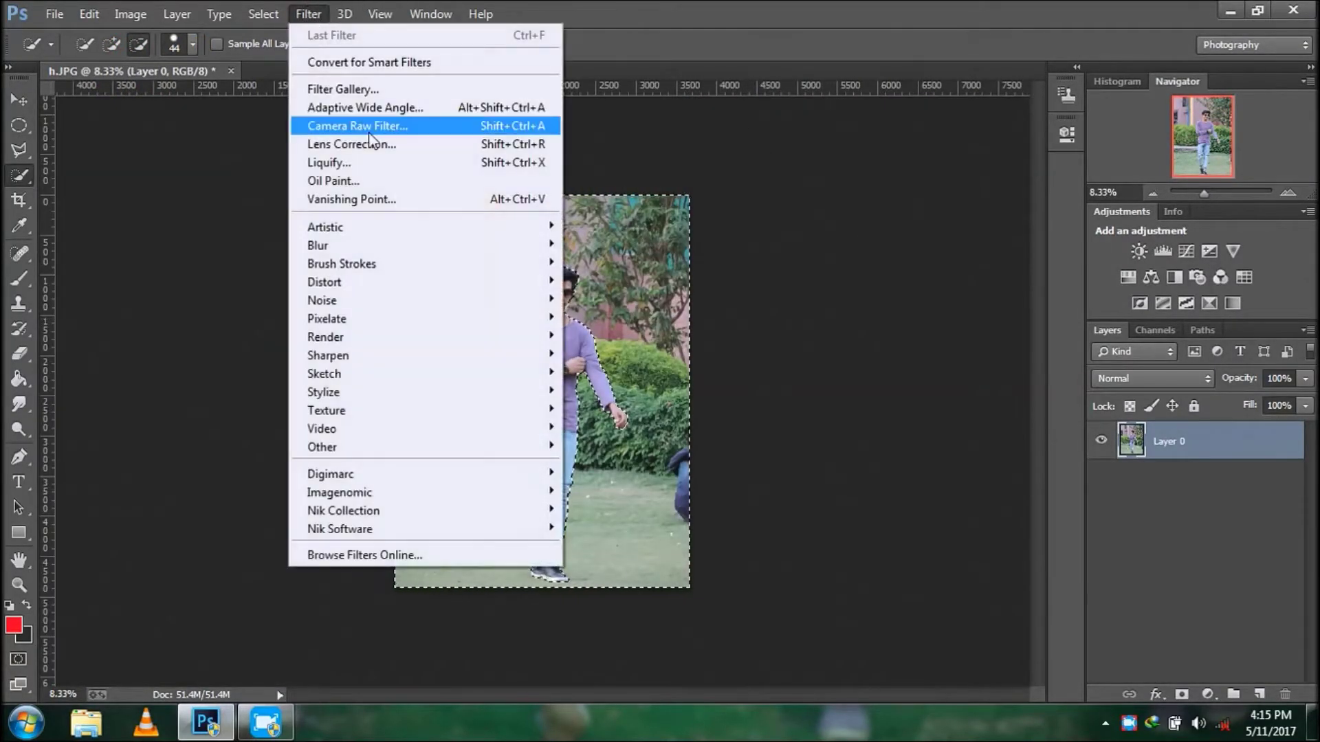
click(390, 129)
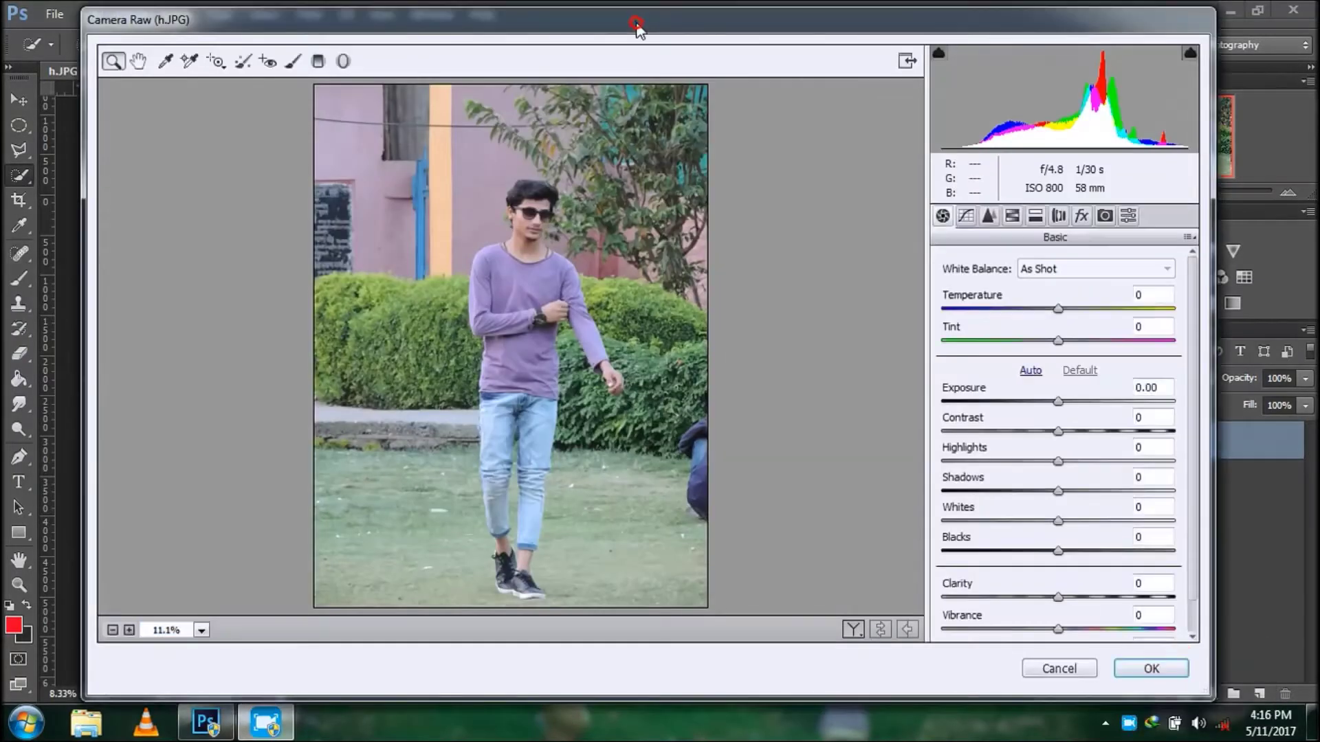
click(1012, 215)
click(1179, 417)
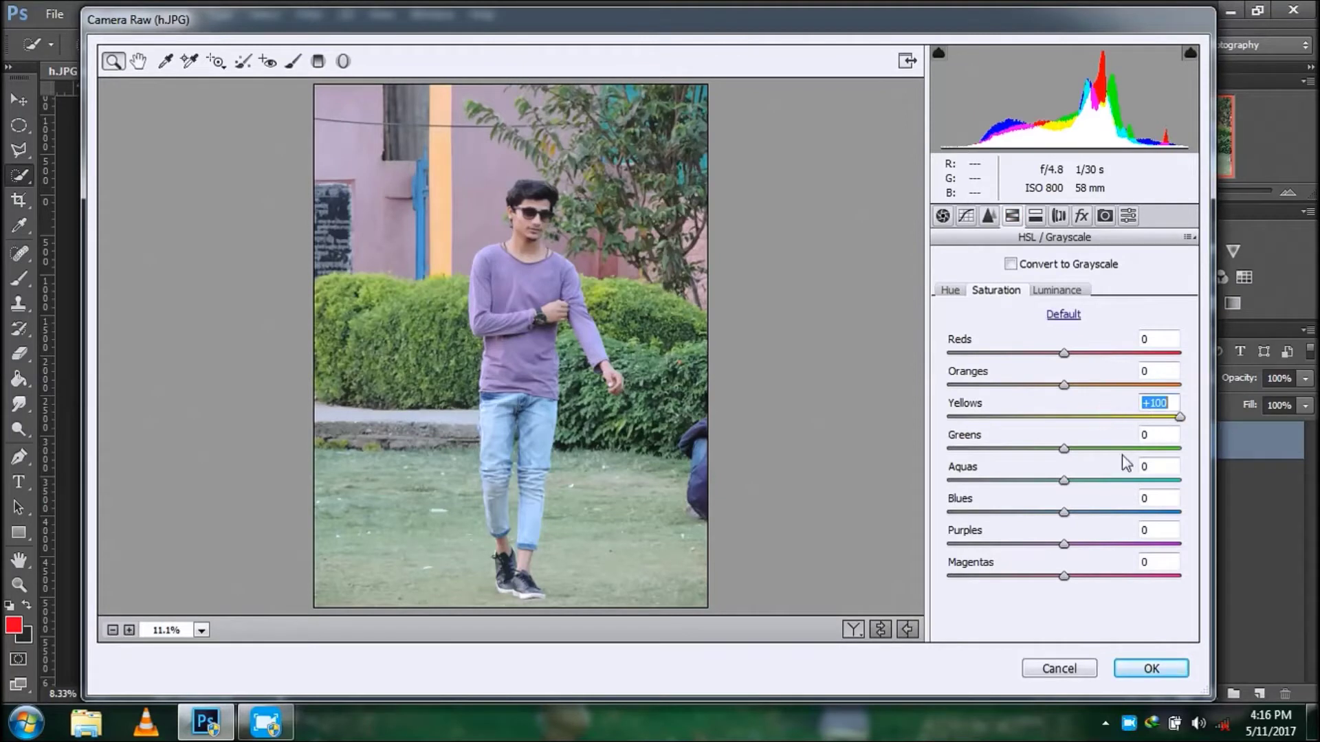
click(1179, 448)
click(949, 291)
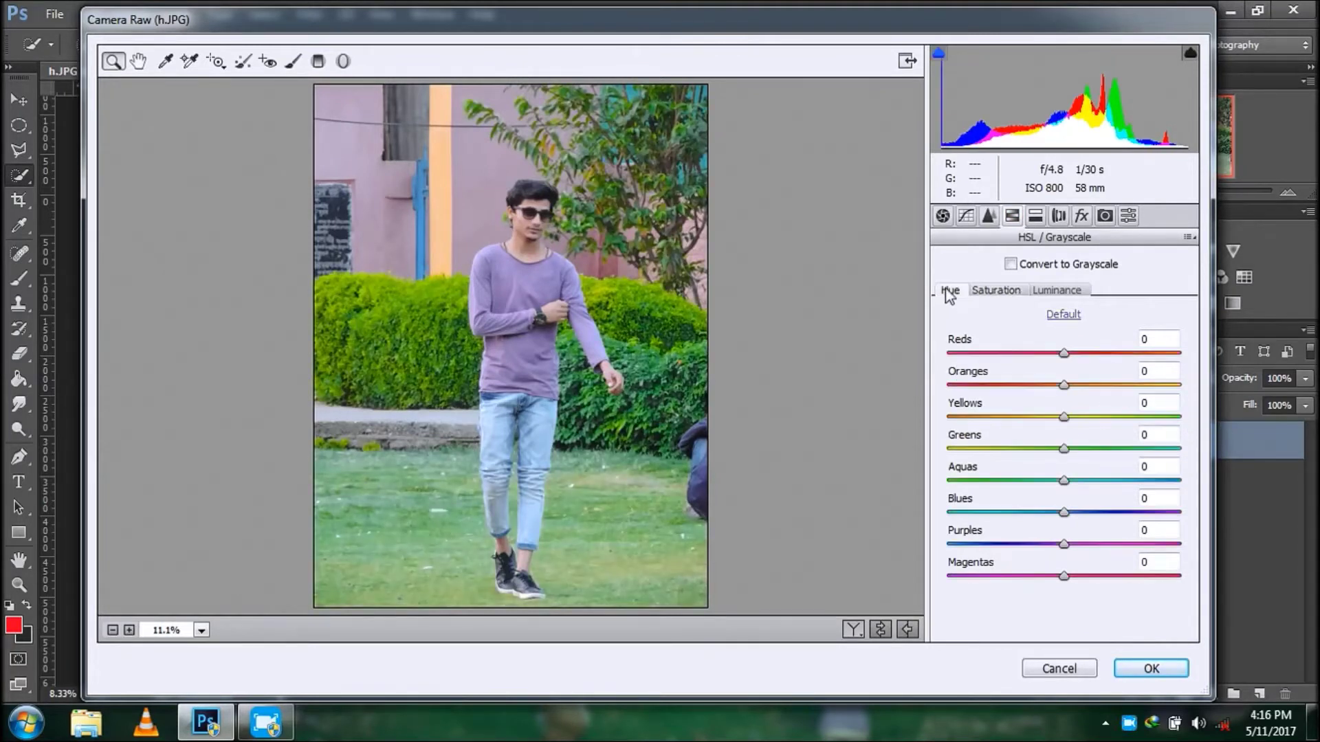
click(1113, 446)
click(997, 288)
- Boost Blues, Aquas, Oranges, Reds and Purples saturation, then apply the filter
drag(1093, 510, 1171, 512)
click(1171, 481)
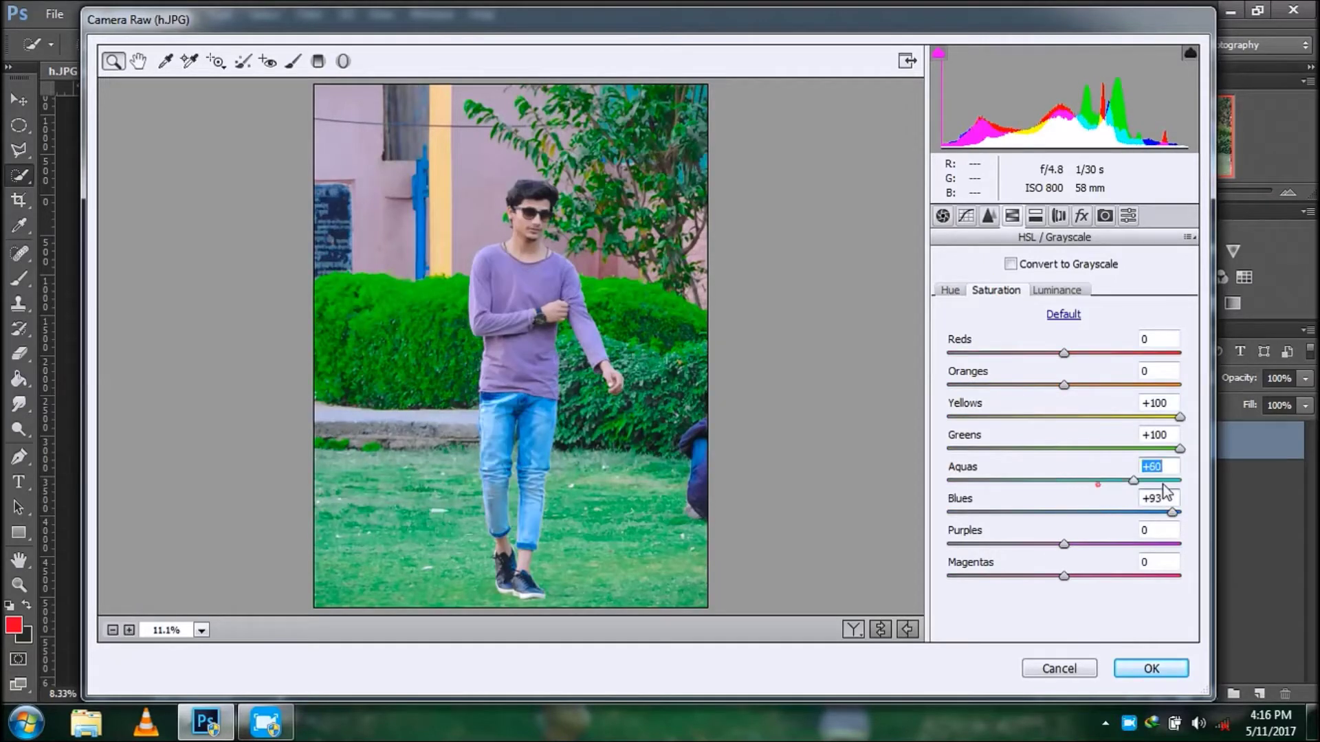
mouse_move(1090, 383)
mouse_down()
mouse_move(1156, 385)
mouse_move(1181, 343)
mouse_up()
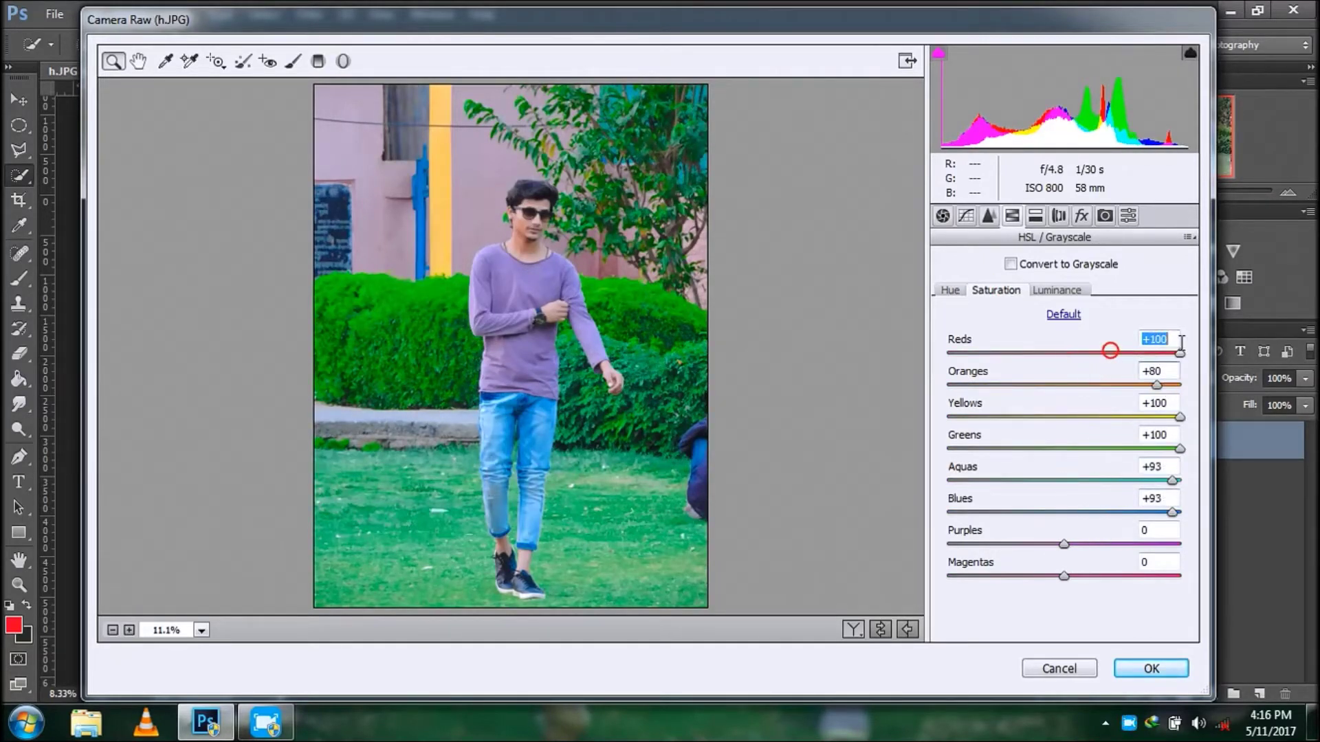
drag(1096, 543, 1181, 544)
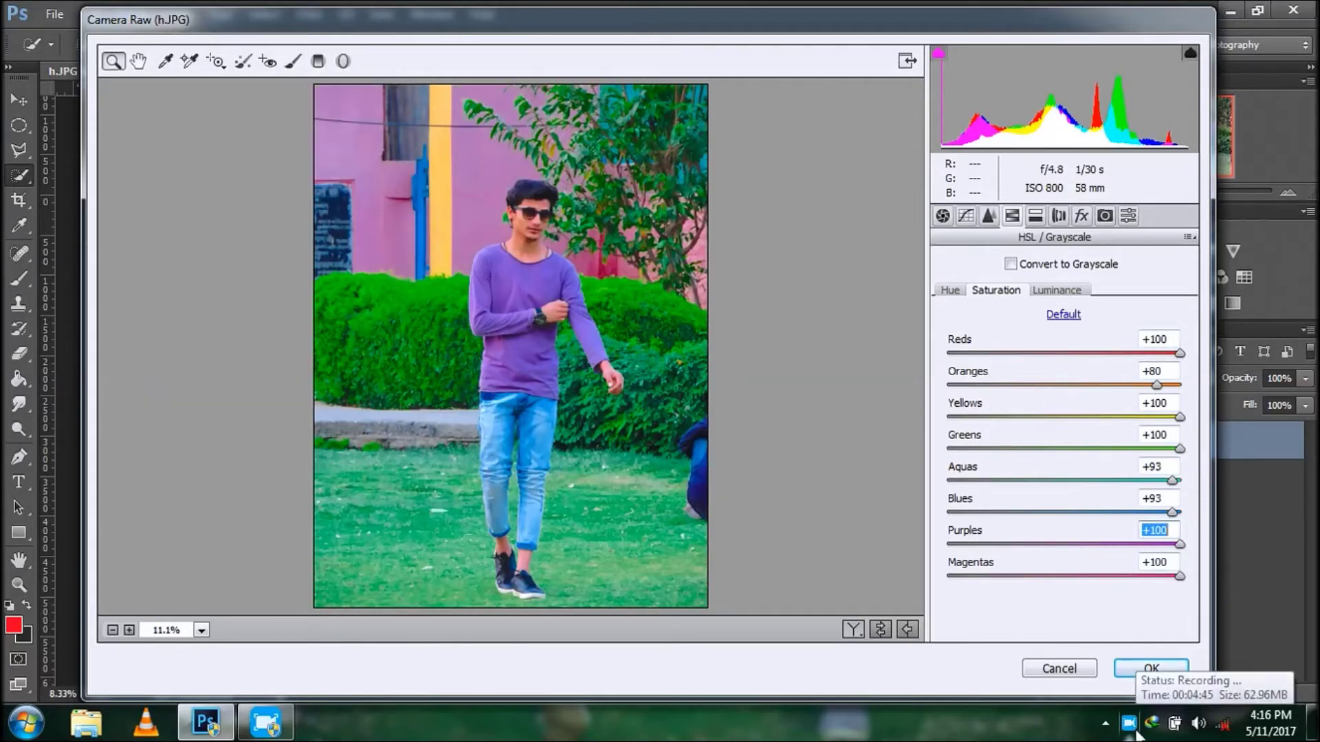
click(1138, 670)
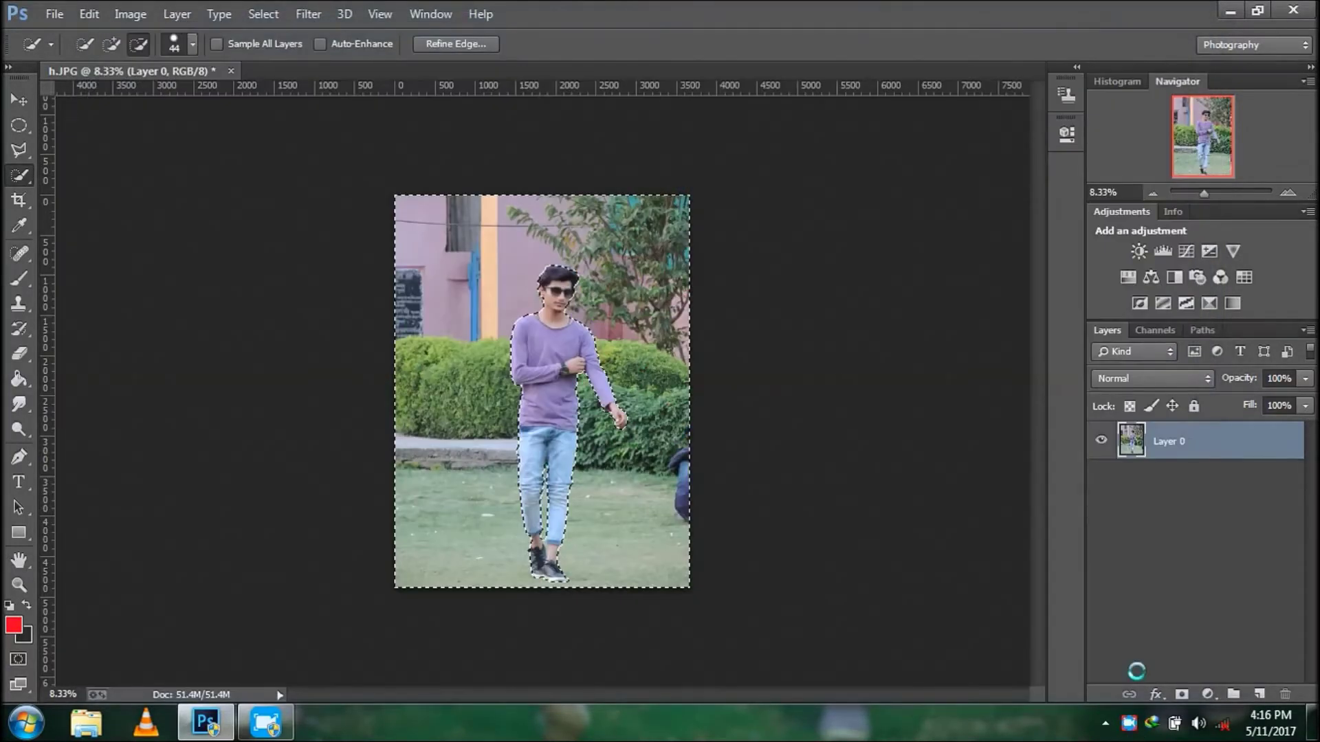
- Invert the selection back to the man
drag(675, 207, 633, 215)
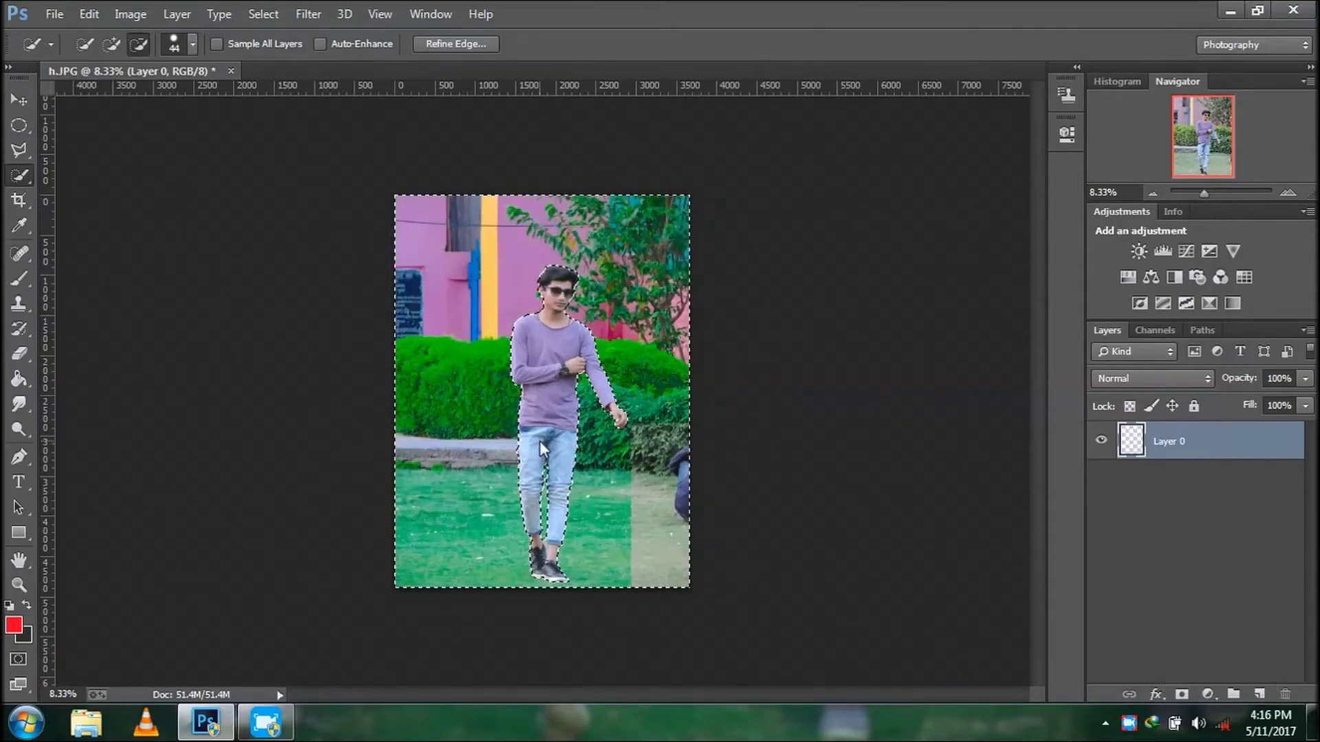
key(ctrl+plus)
right_click(557, 319)
click(598, 156)
- In a new Camera Raw pass, brighten the Oranges and Blues luminance
click(308, 13)
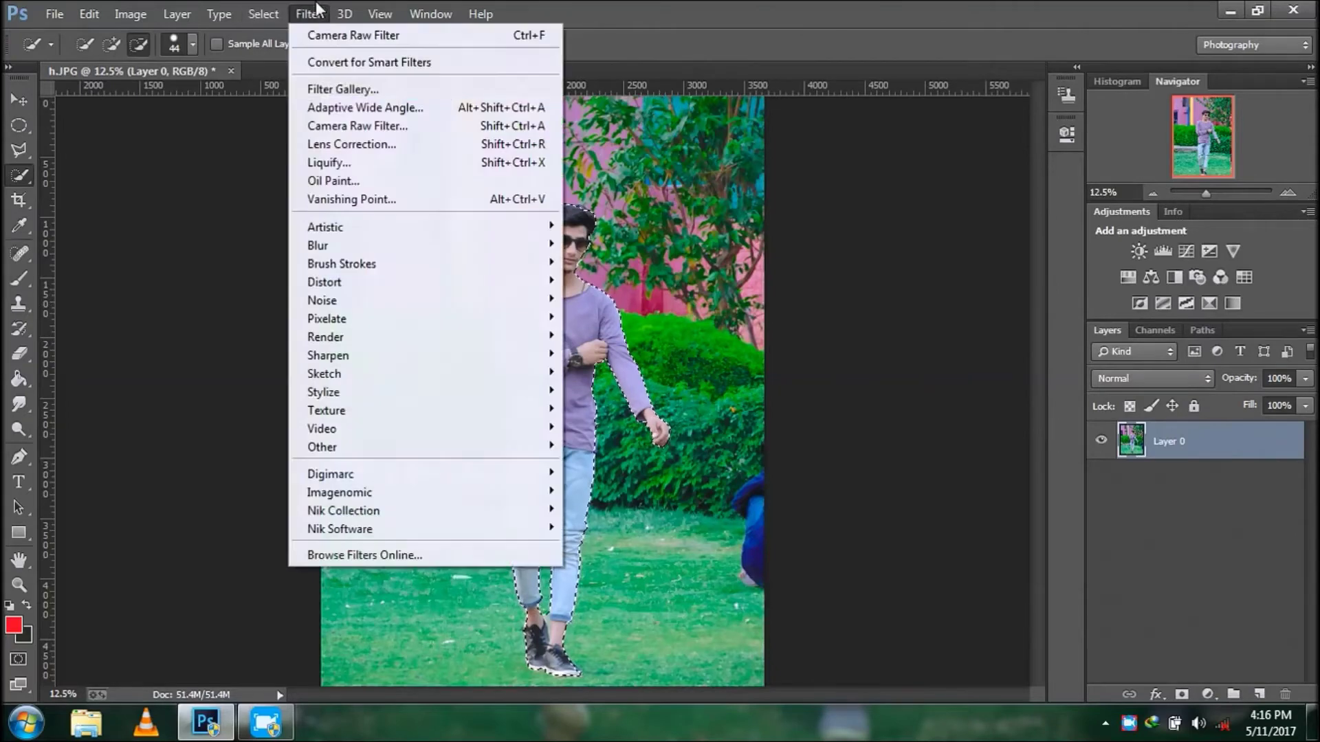
click(364, 121)
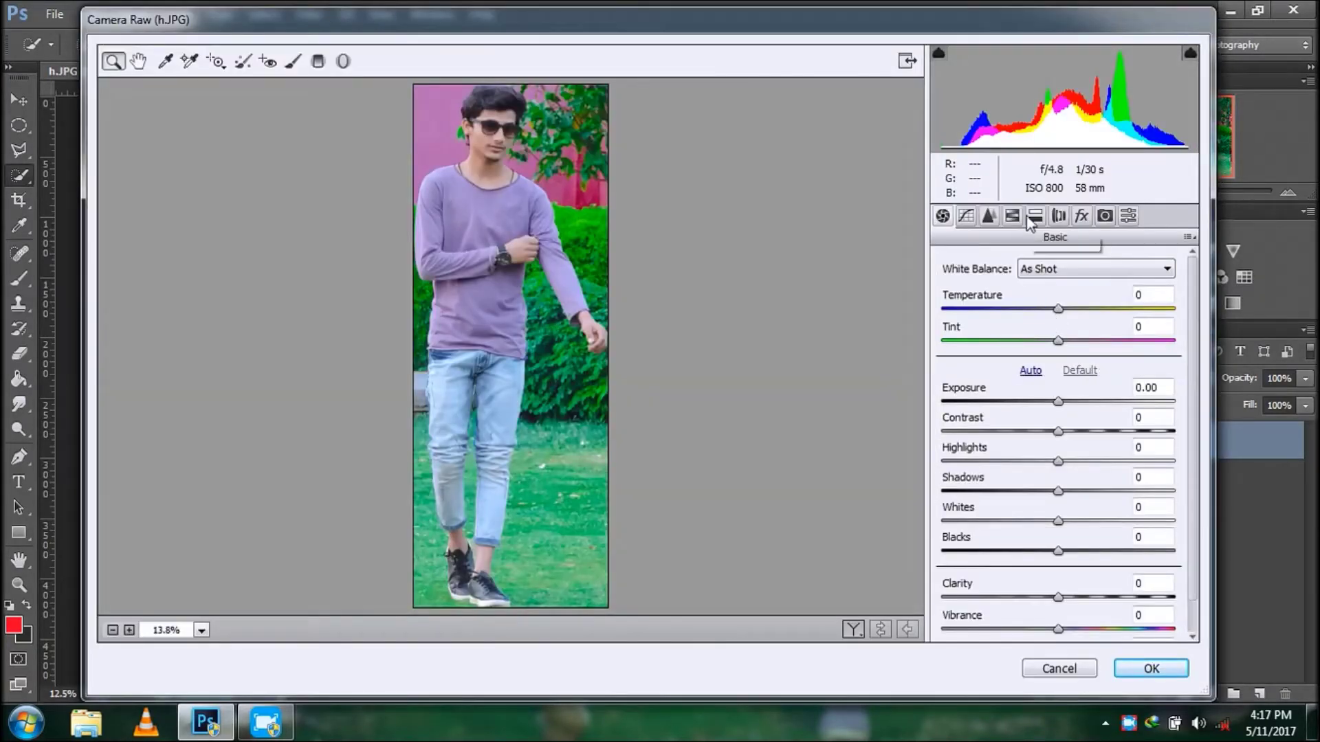
click(1015, 217)
click(1056, 290)
drag(1063, 384, 1168, 386)
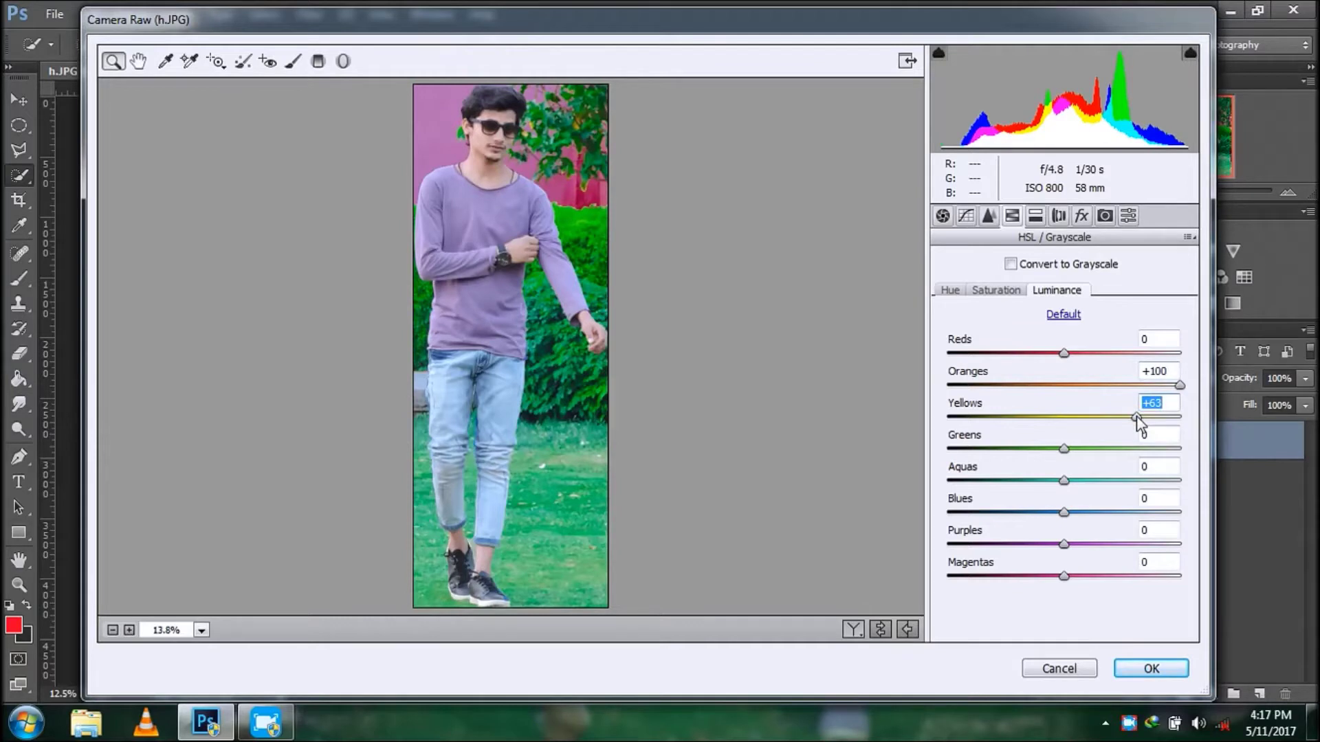
drag(1064, 512, 1162, 512)
- Boost Magentas saturation, shift Magentas and Purples hue toward blue, max Aquas saturation, and apply
click(991, 290)
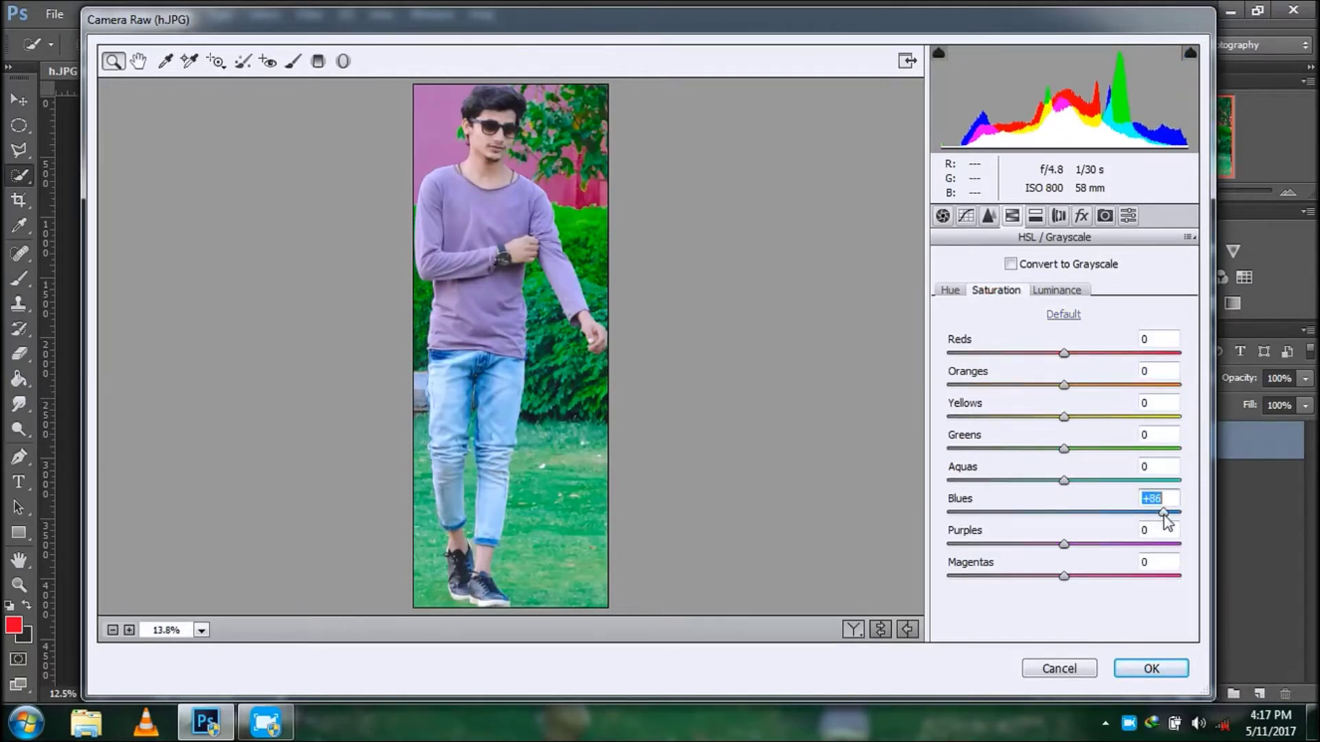
drag(1132, 575, 1164, 575)
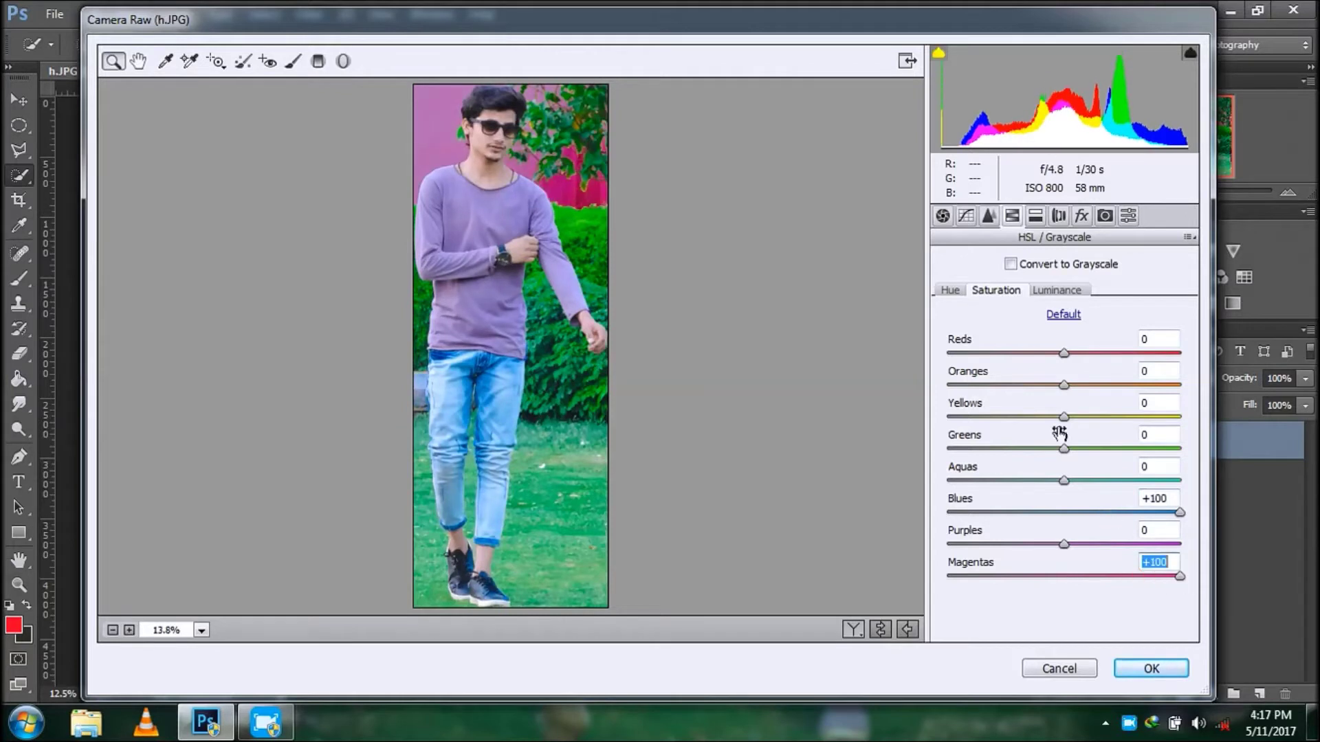
click(948, 290)
mouse_move(1063, 576)
mouse_down()
mouse_move(962, 576)
mouse_move(1145, 576)
mouse_up()
mouse_move(1058, 543)
mouse_down()
mouse_move(949, 539)
mouse_move(1182, 551)
mouse_move(936, 553)
mouse_up()
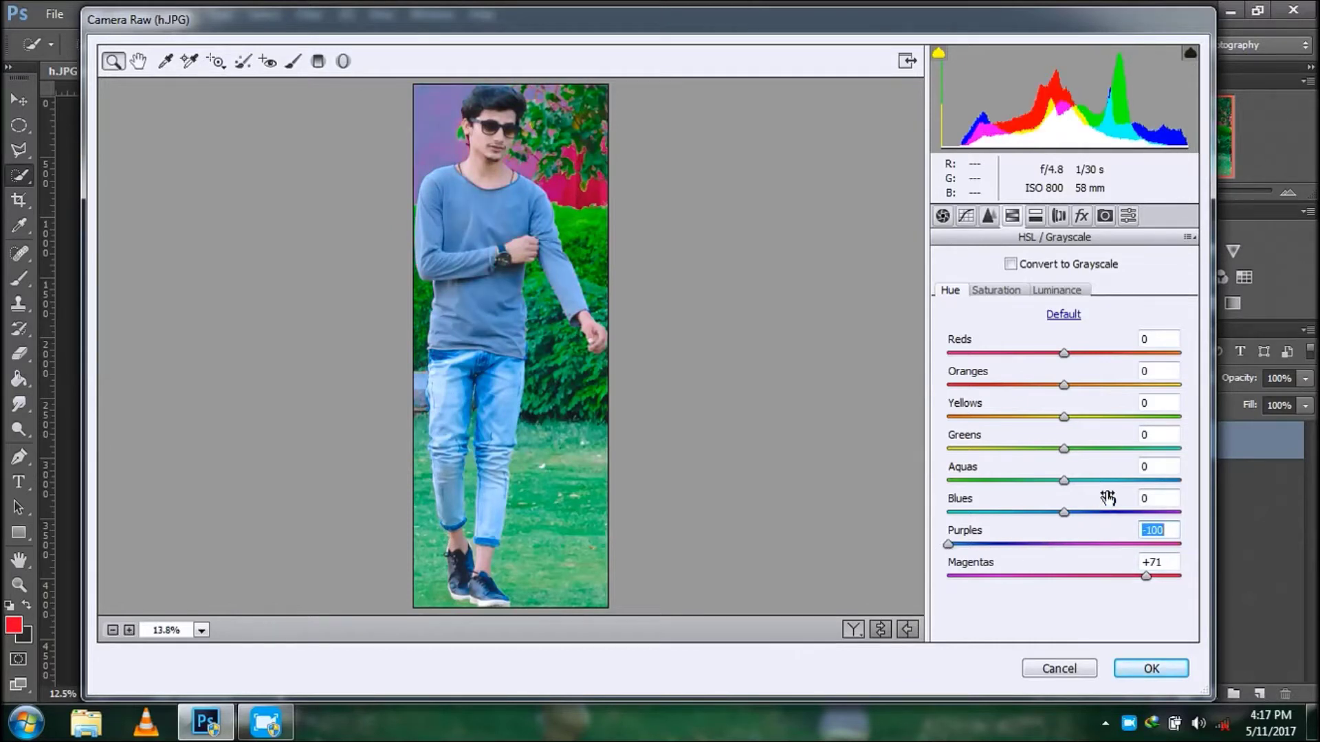
click(996, 291)
drag(1127, 480, 1210, 486)
click(1150, 668)
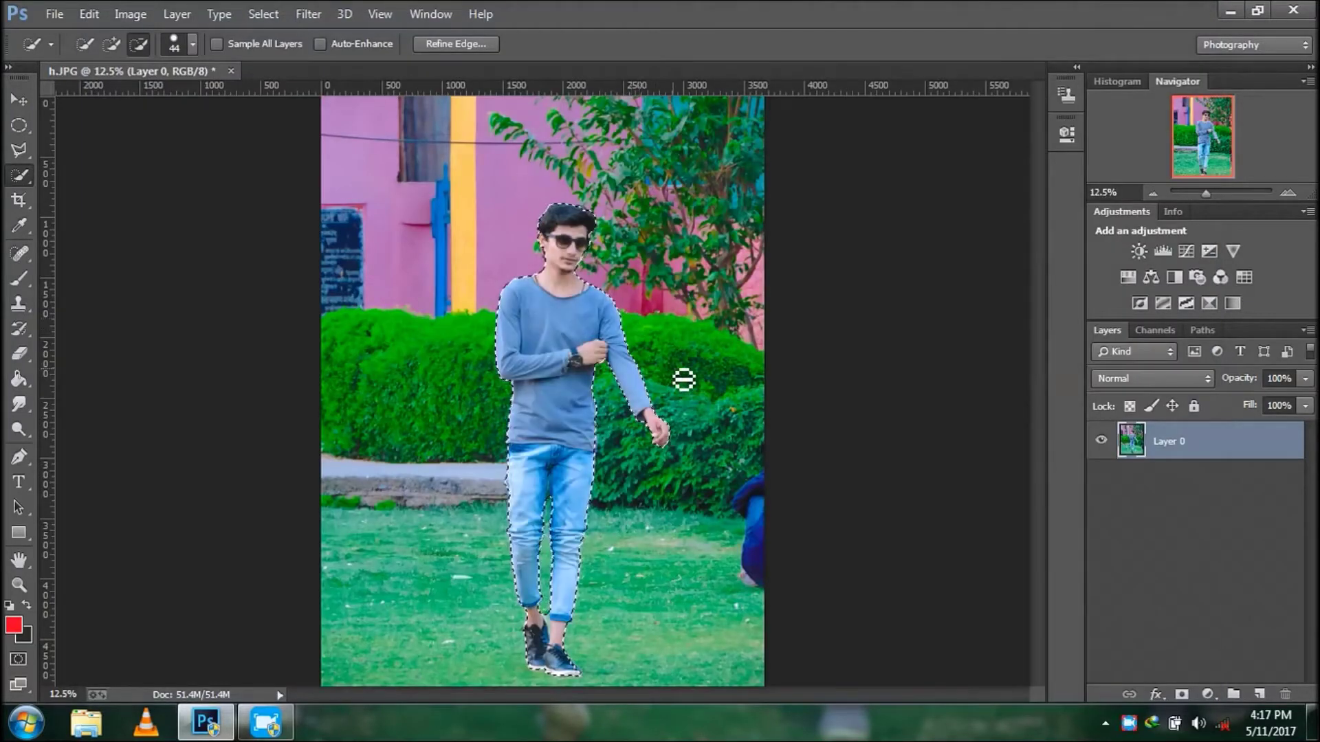
- Invert the selection to the background again
right_click(546, 327)
click(595, 326)
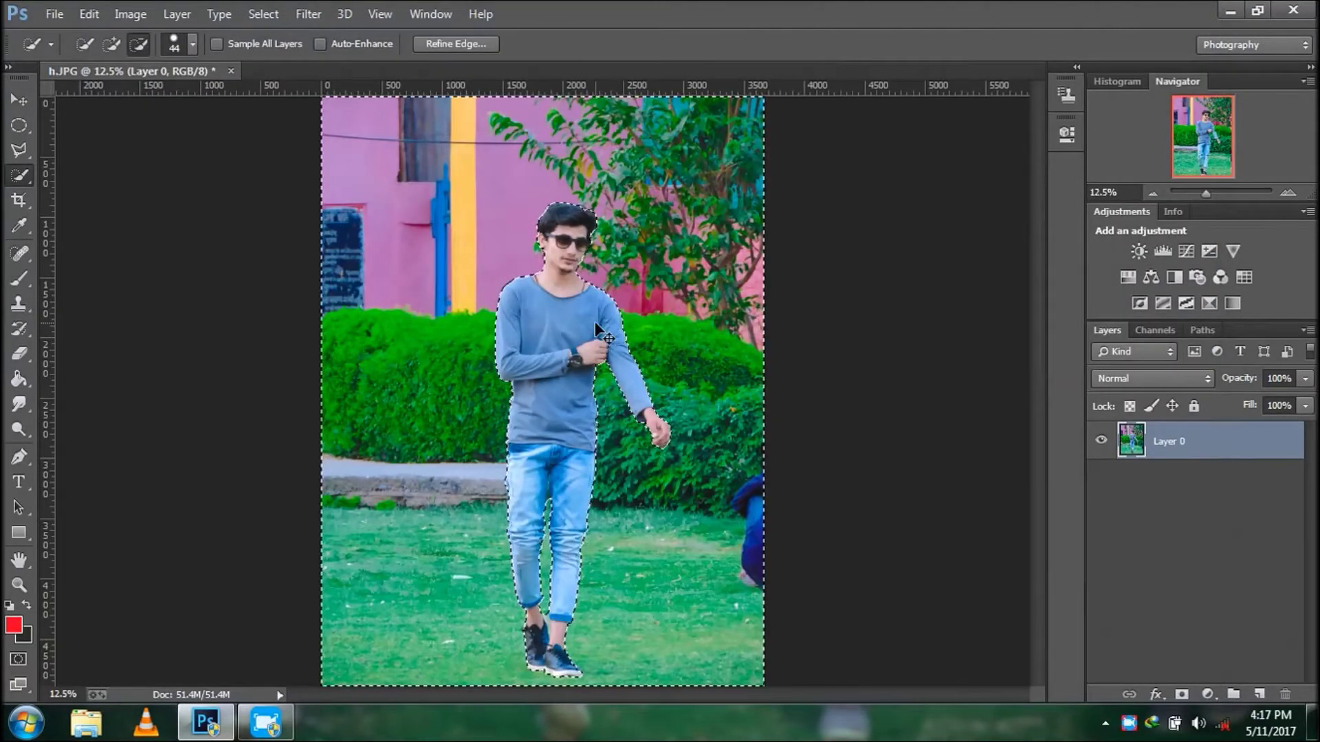
key(ctrl+minus)
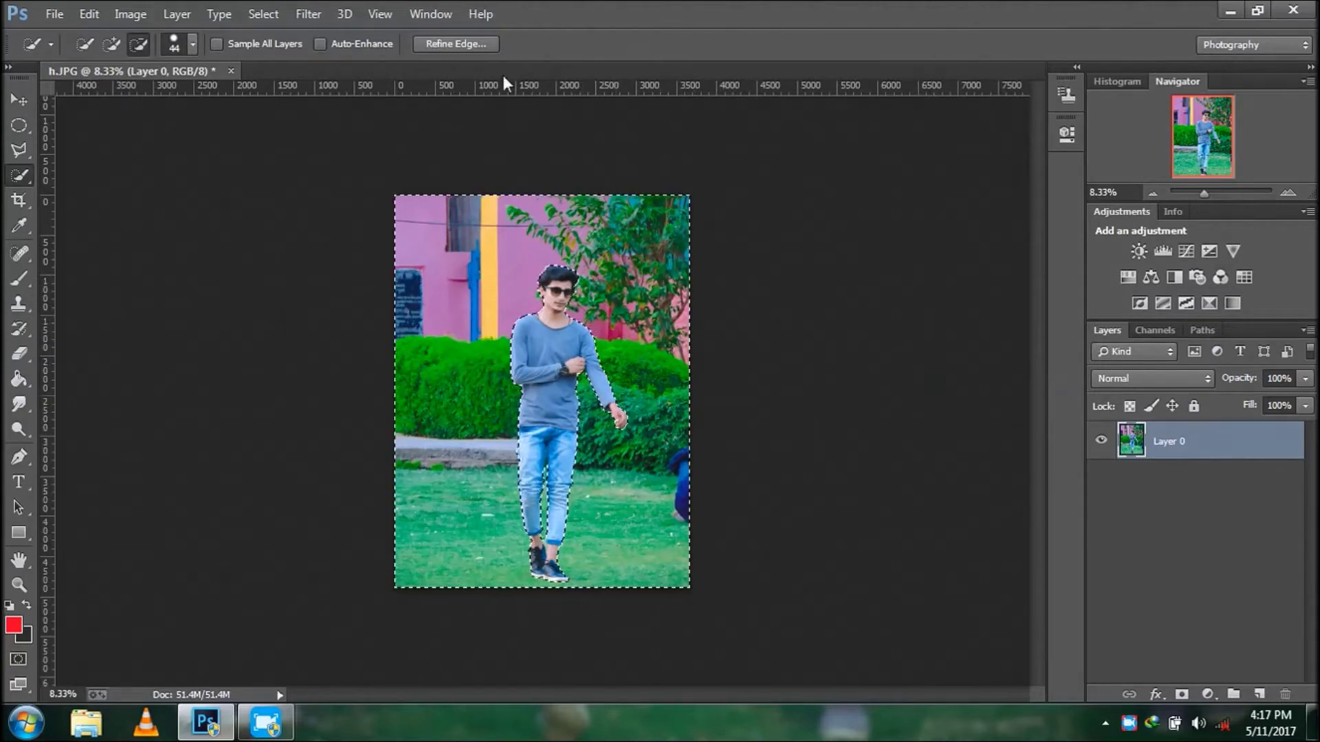
- Apply a Tilt-Shift blur with the focus band moved to the image bottom
click(307, 14)
mouse_move(318, 245)
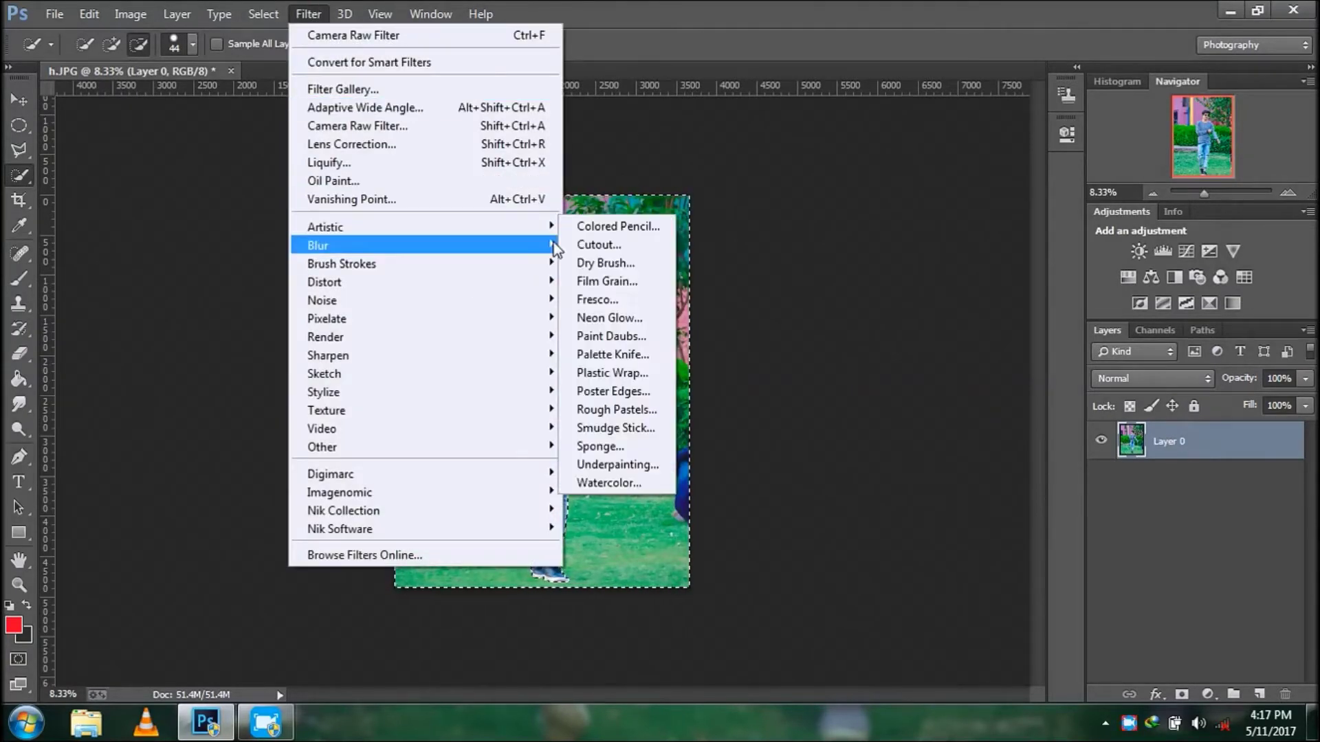
click(603, 281)
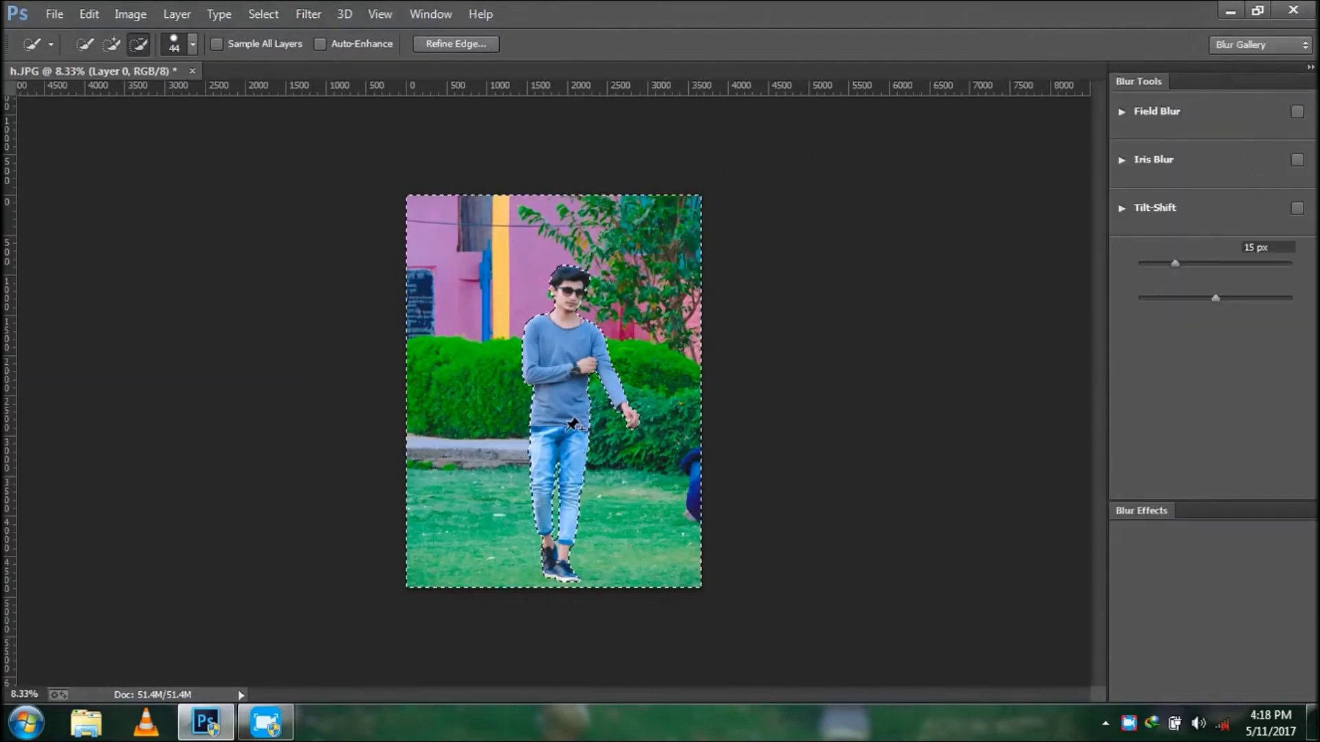
right_click(1119, 722)
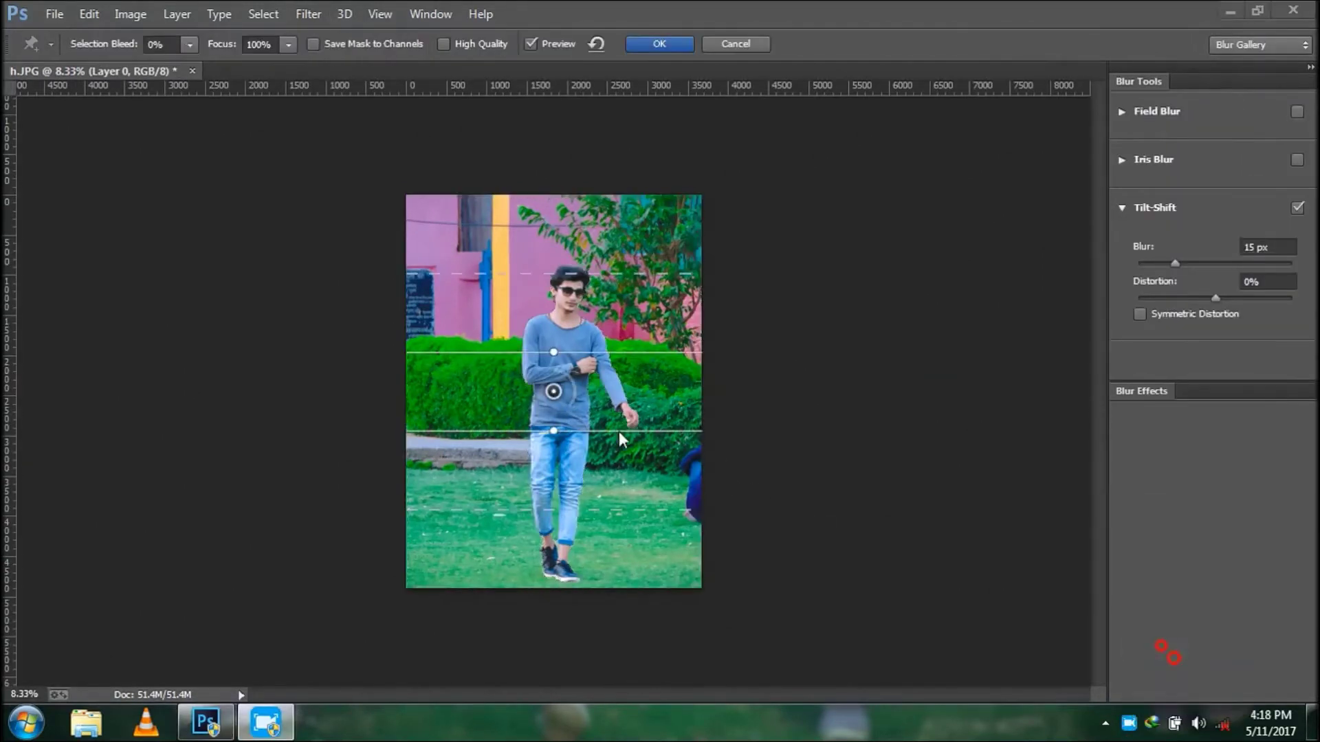
drag(553, 391, 552, 446)
drag(552, 536, 560, 605)
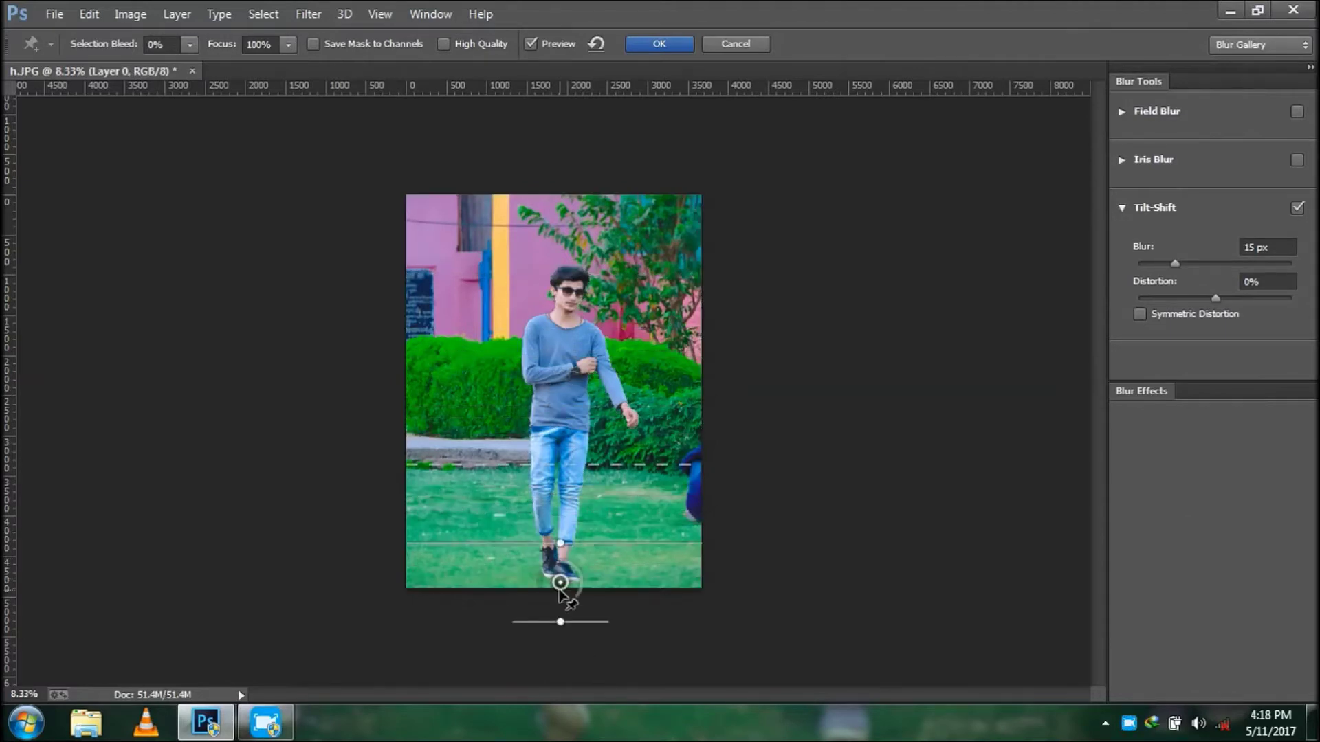
drag(560, 602, 560, 613)
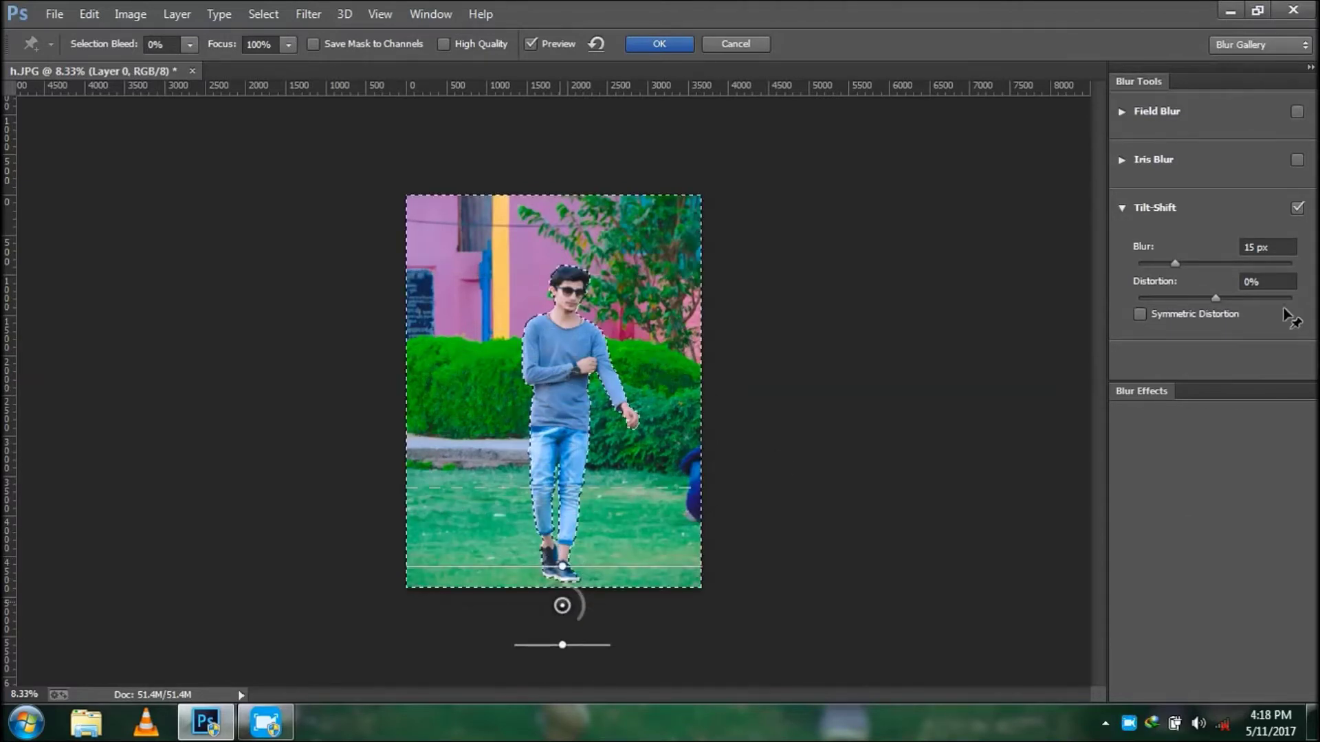
- Set the Tilt-Shift blur amount to 50 px and commit it
double_click(1258, 247)
text(6)
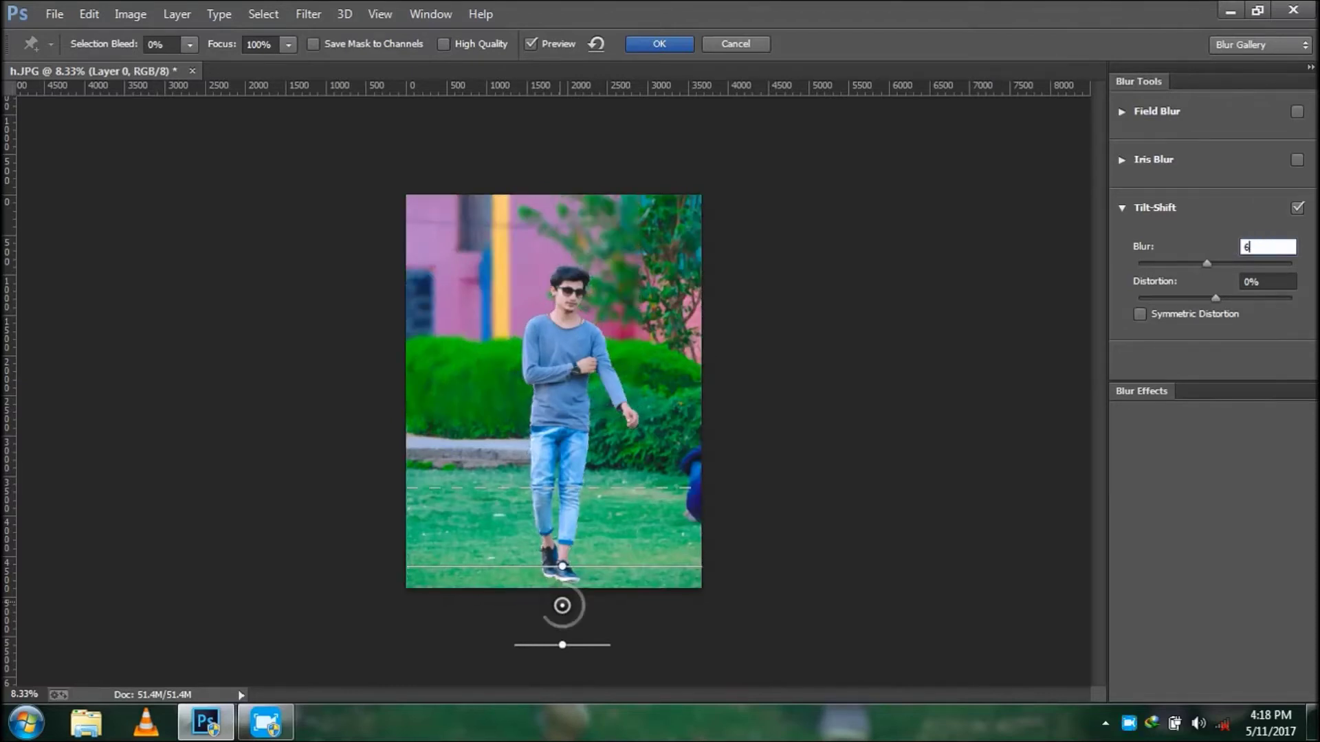
text(0)
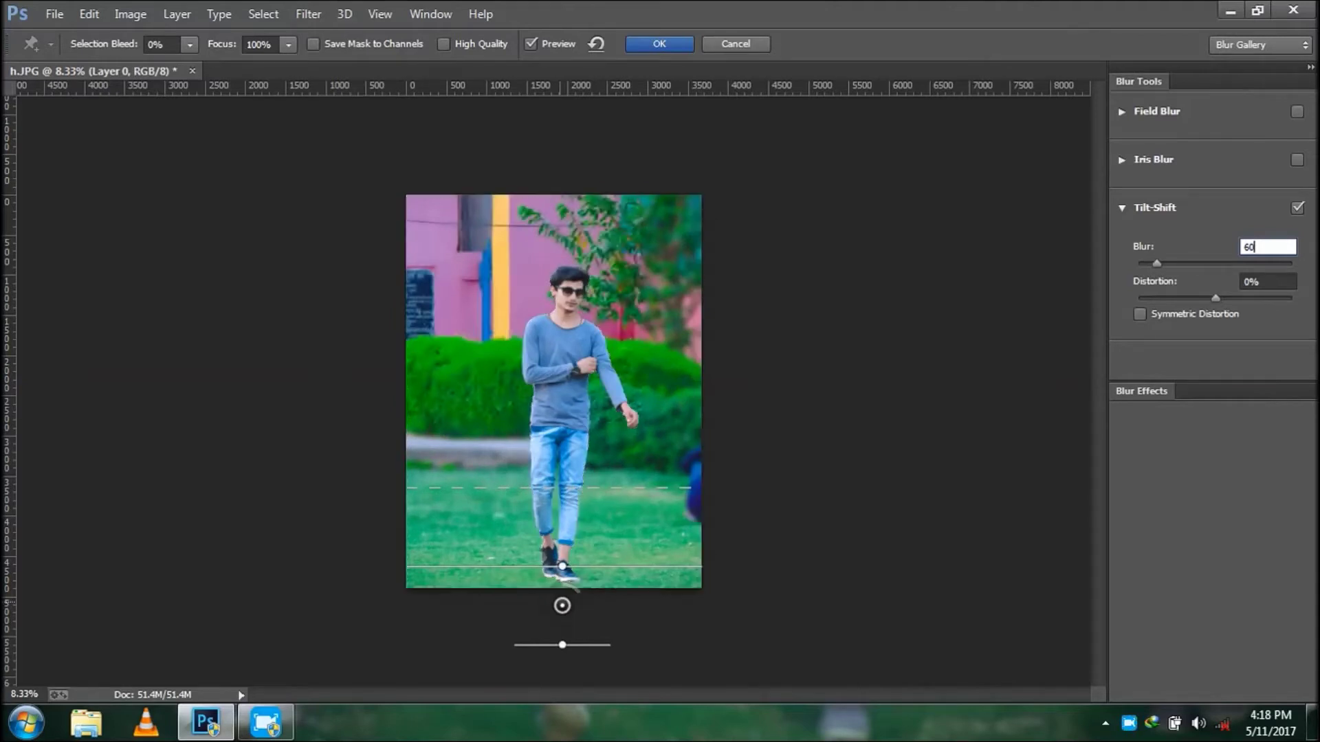
key(BackSpace)
key(BackSpace)
text(5)
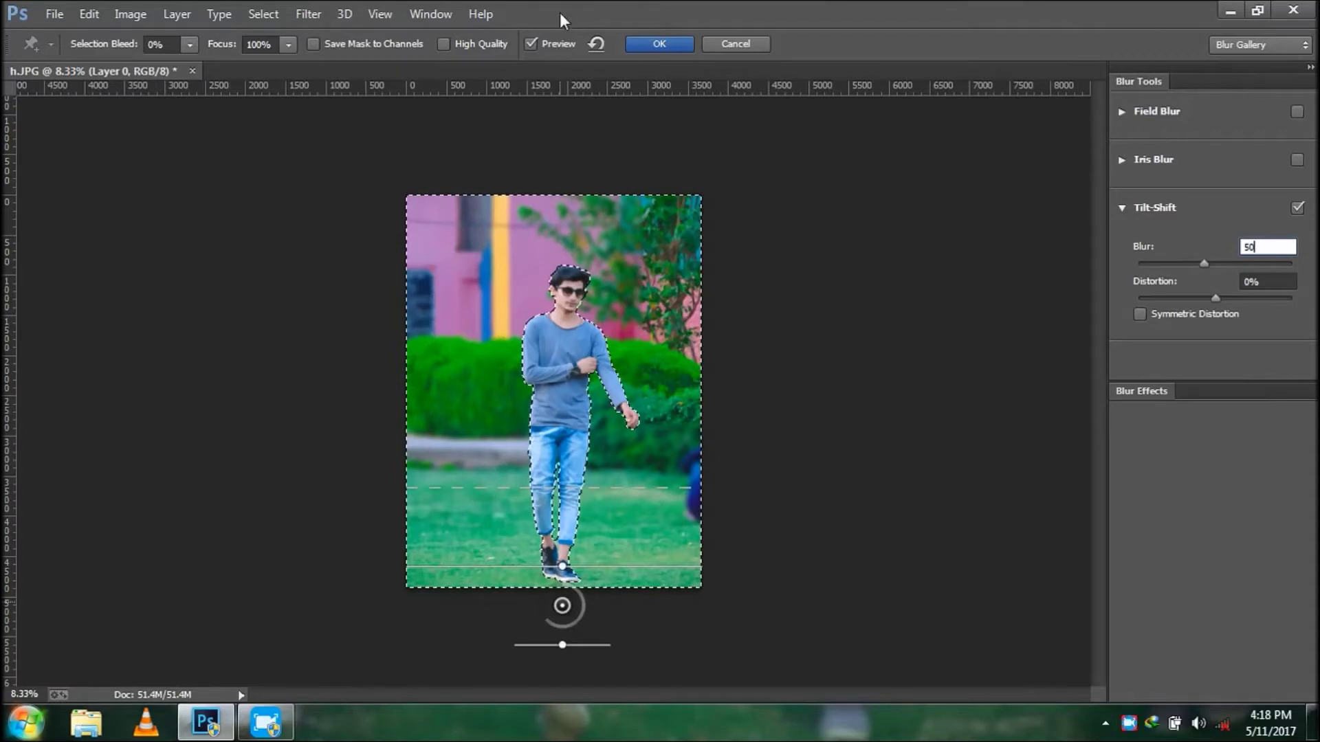
right_click(1128, 722)
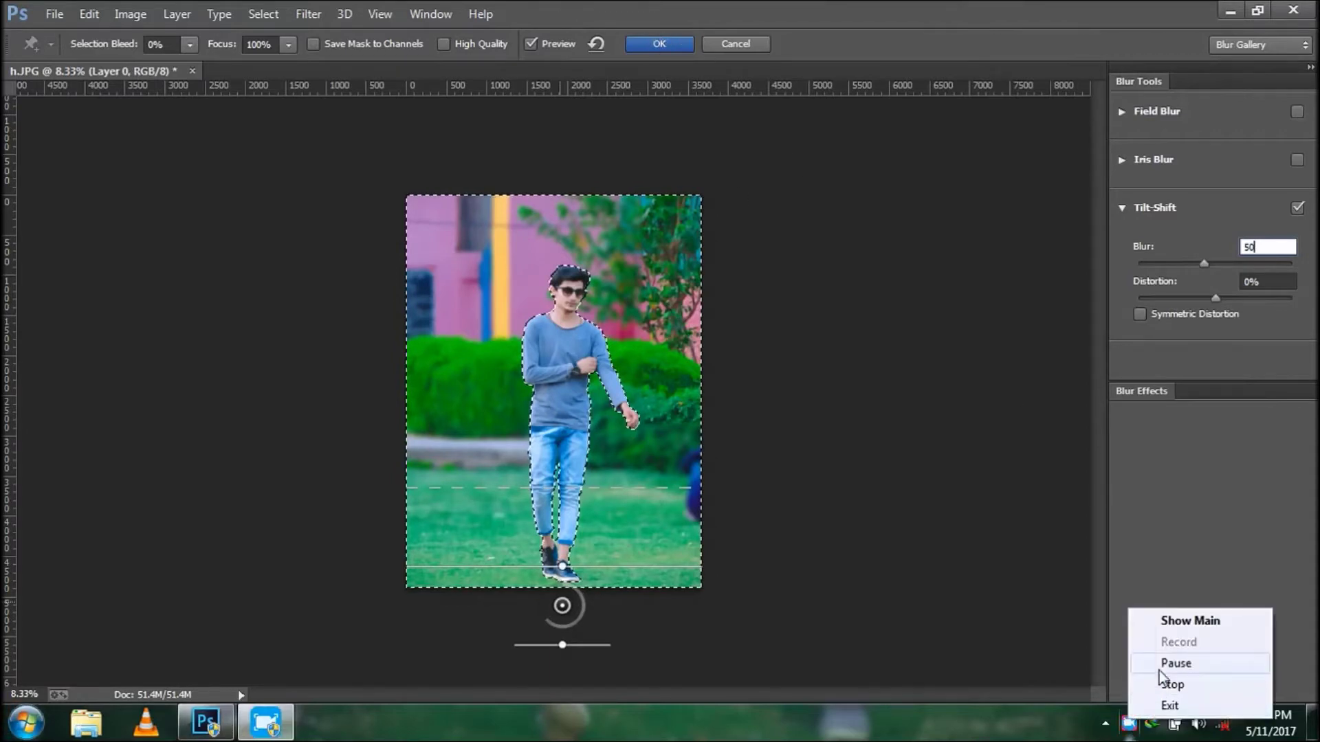
click(1155, 690)
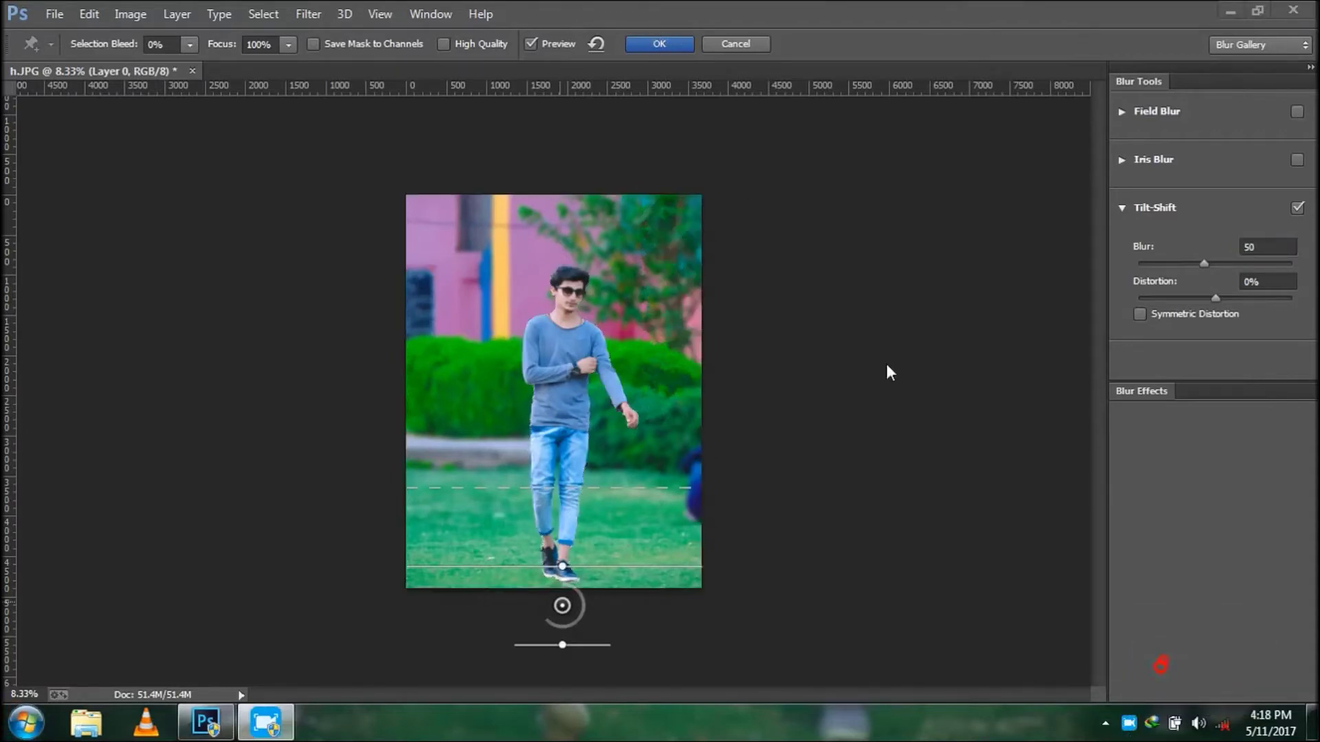
click(670, 45)
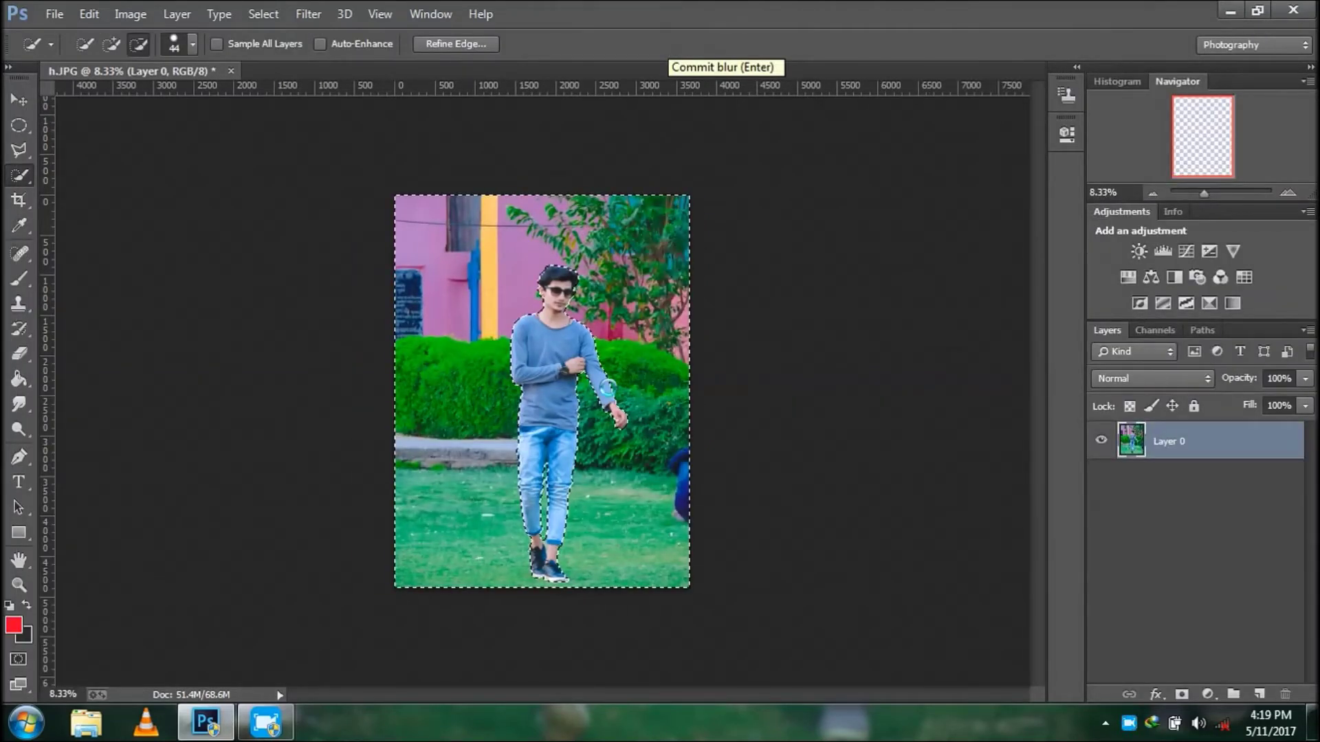
- Wait for the blur to render, then launch the Camera Raw Filter on the background
right_click(1174, 723)
click(1176, 669)
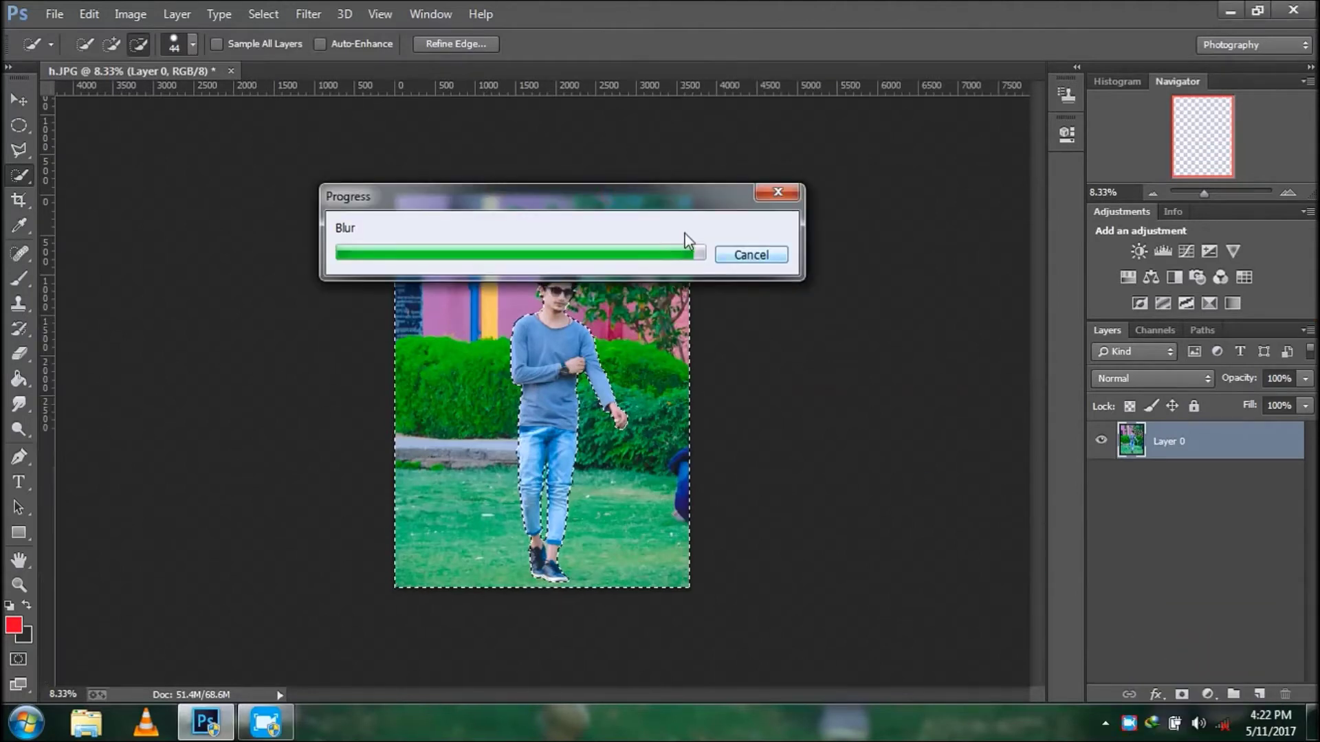
right_click(1129, 724)
click(1169, 668)
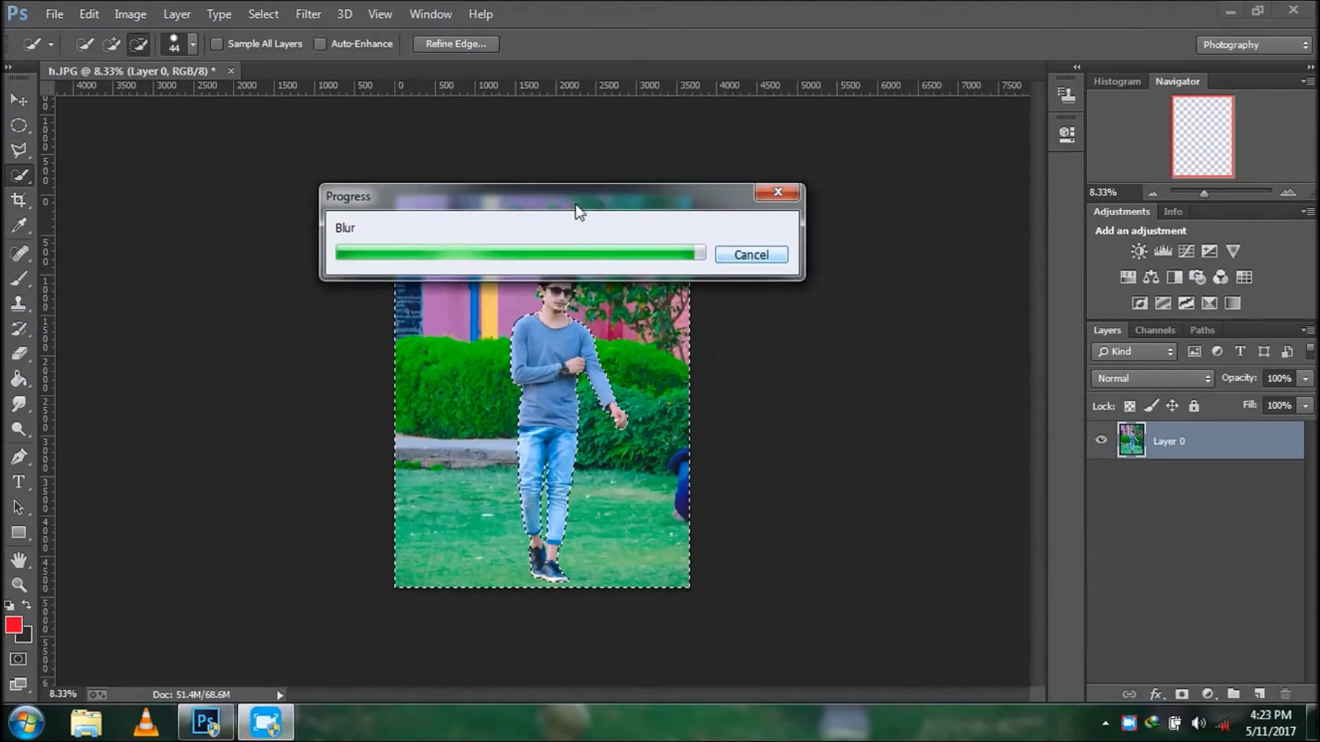
drag(575, 187, 568, 185)
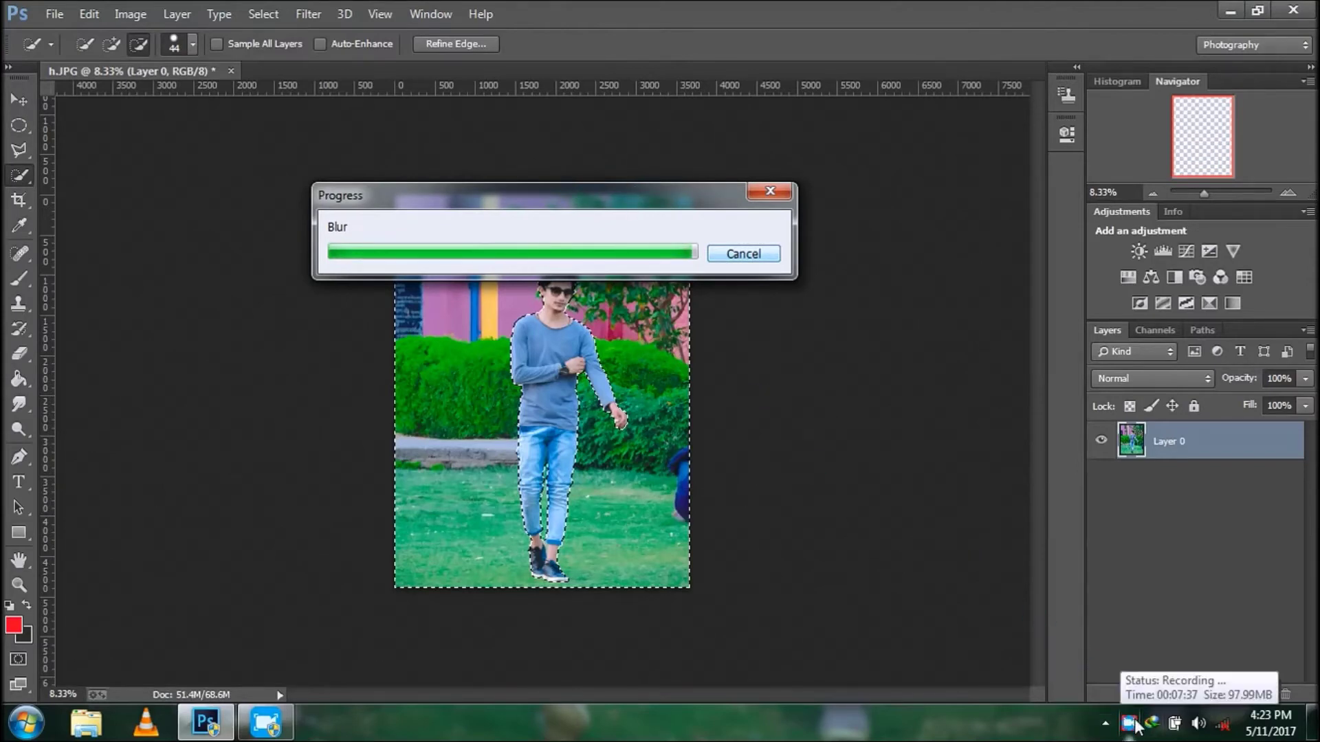
right_click(1129, 724)
click(1172, 666)
click(309, 13)
click(345, 128)
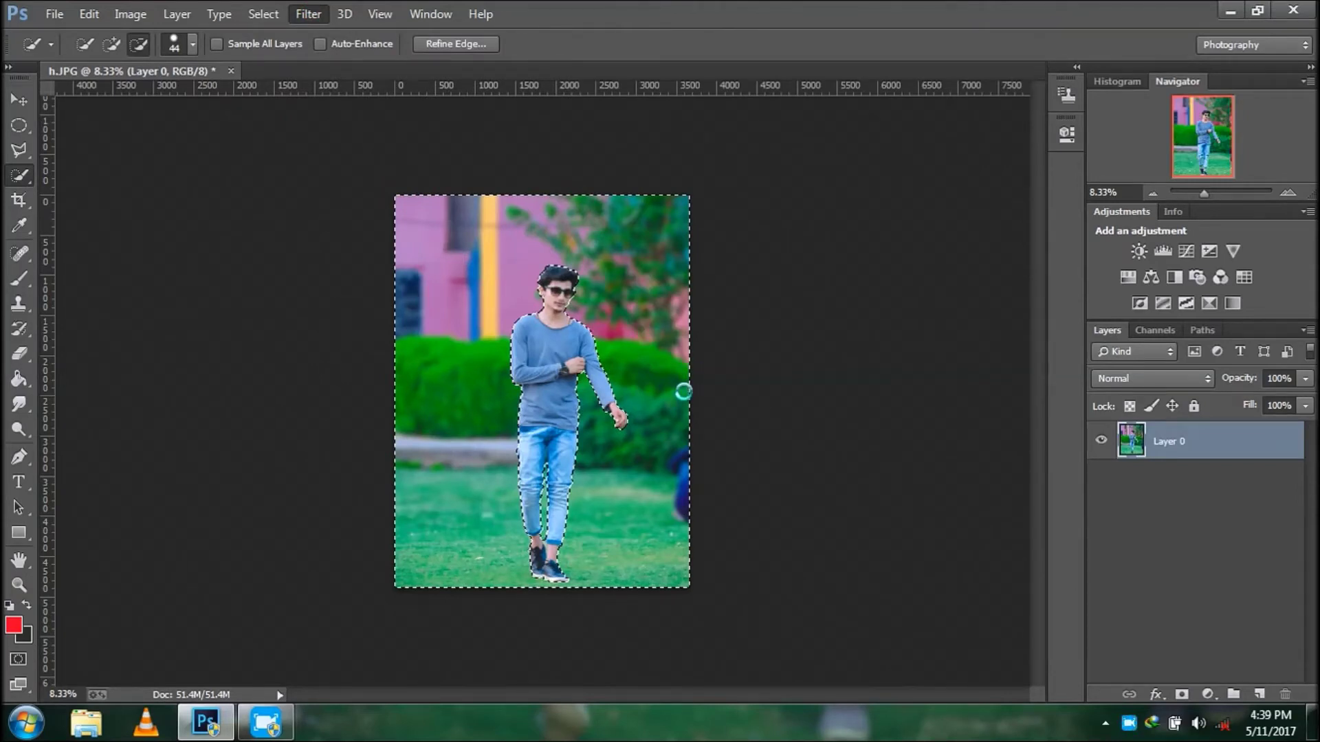
right_click(1132, 726)
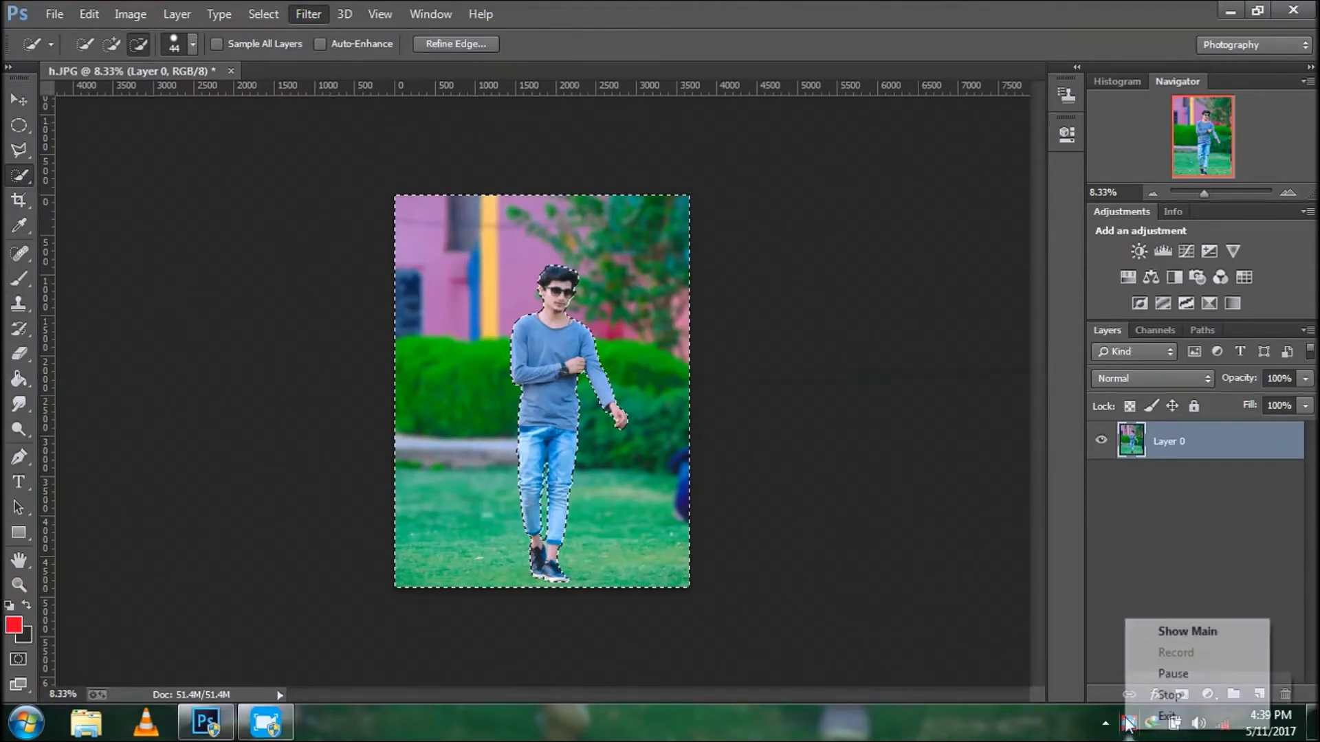
- Set the Yellows and Greens hues to -100 in Camera Raw and apply
click(1169, 675)
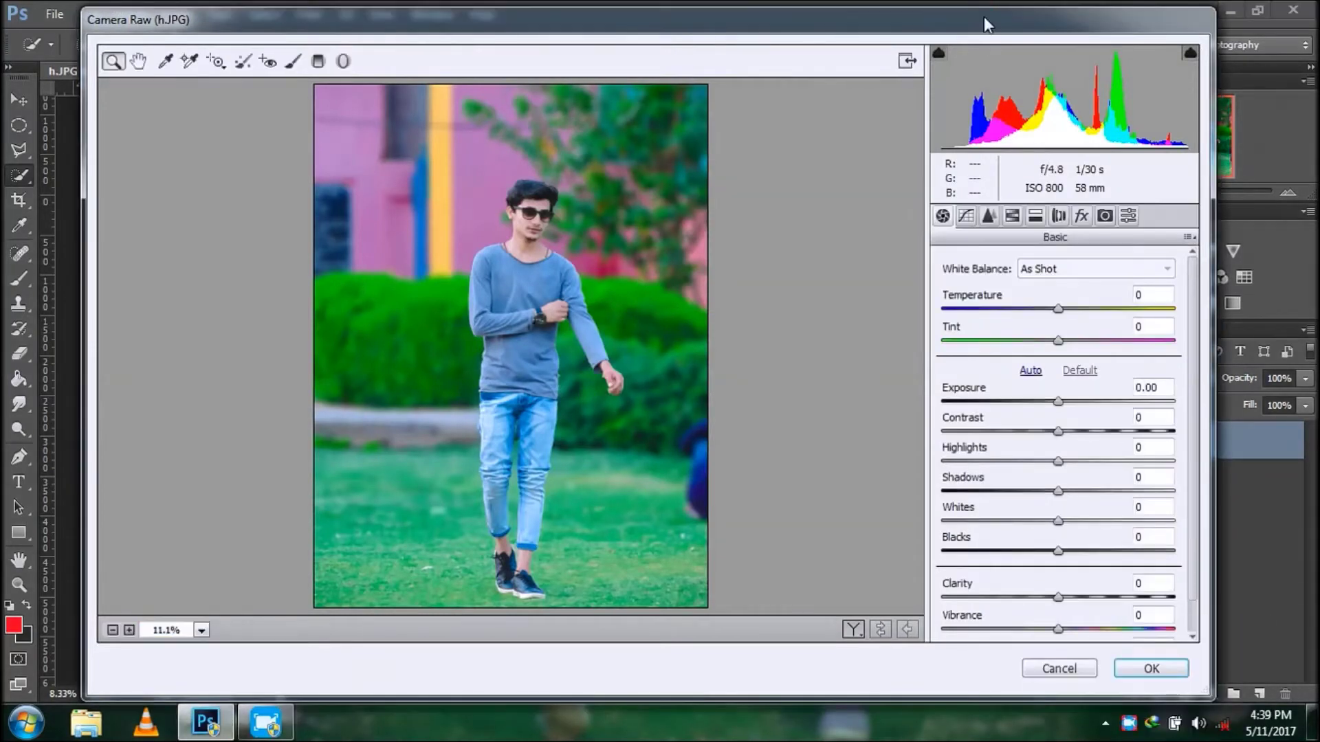
click(1011, 215)
click(950, 290)
drag(1064, 417, 945, 419)
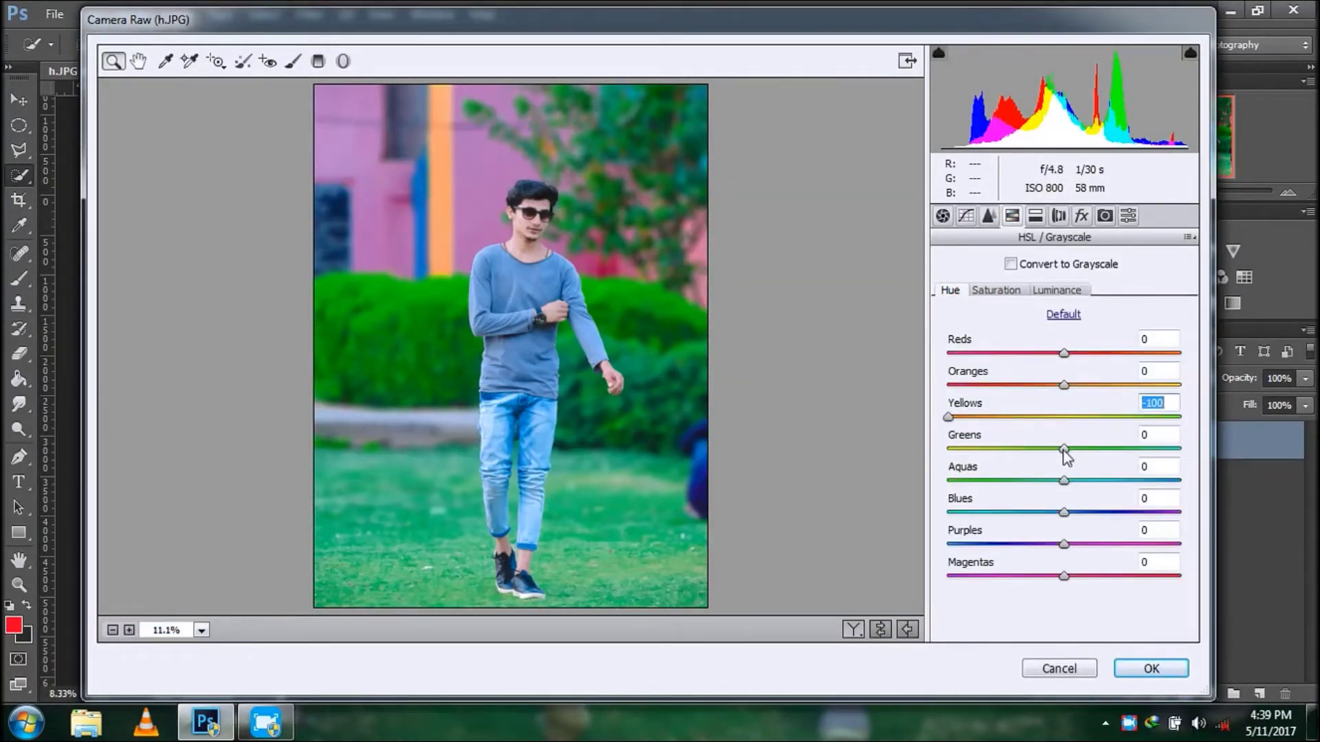
drag(1063, 448, 899, 457)
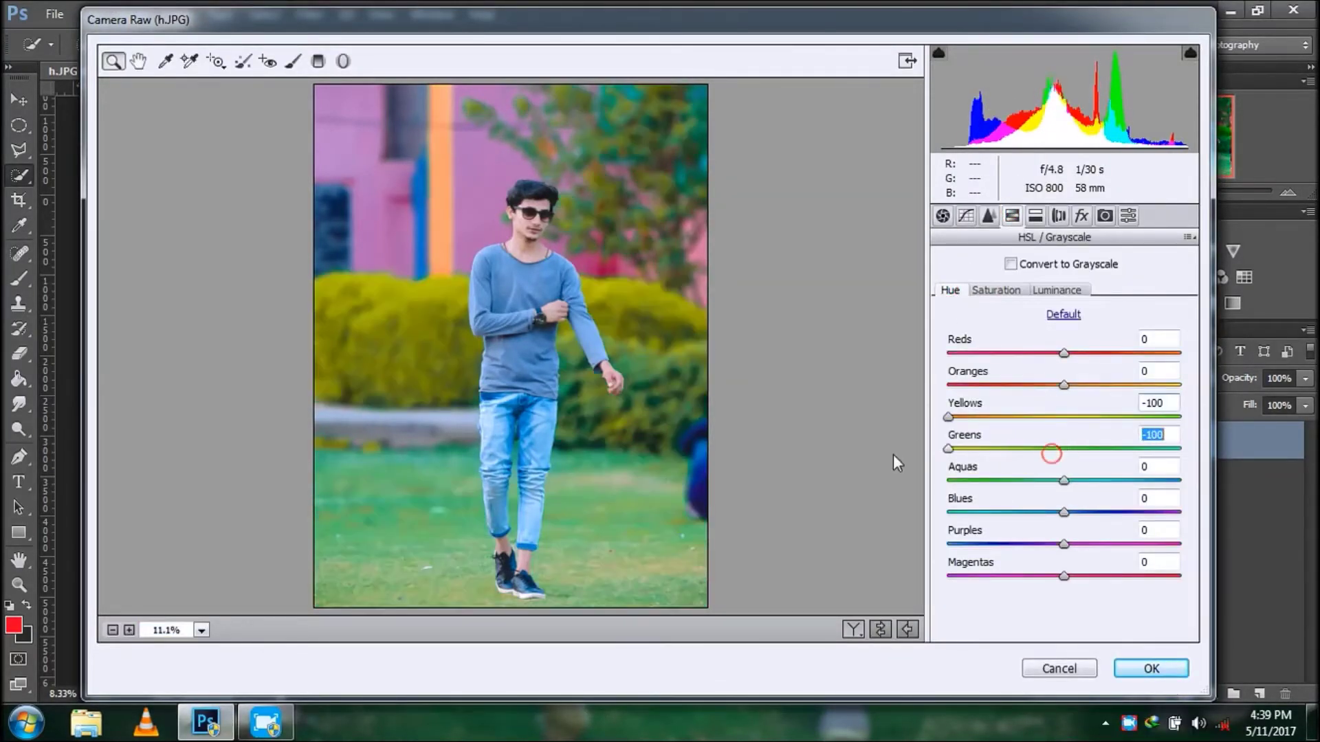
click(1142, 666)
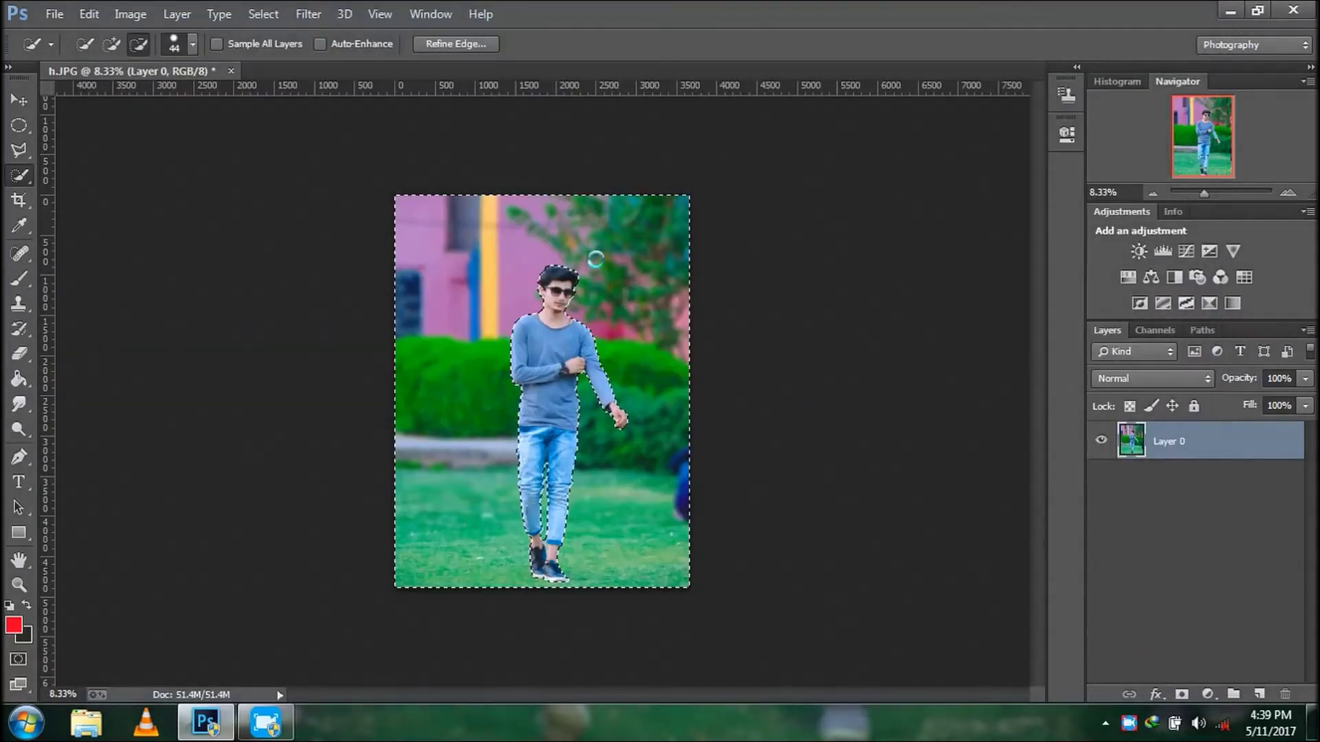
drag(634, 228, 536, 279)
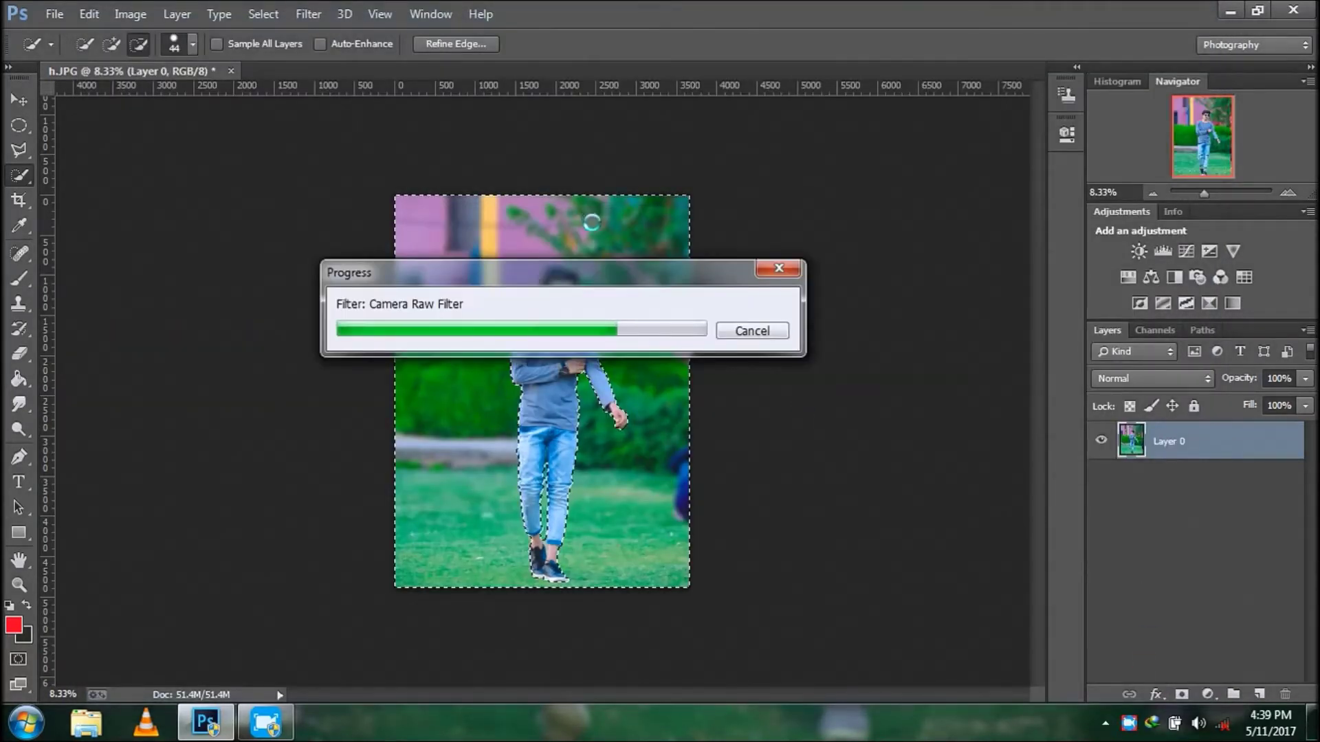
- Deselect and duplicate Layer 0 as Layer 0 copy
right_click(616, 244)
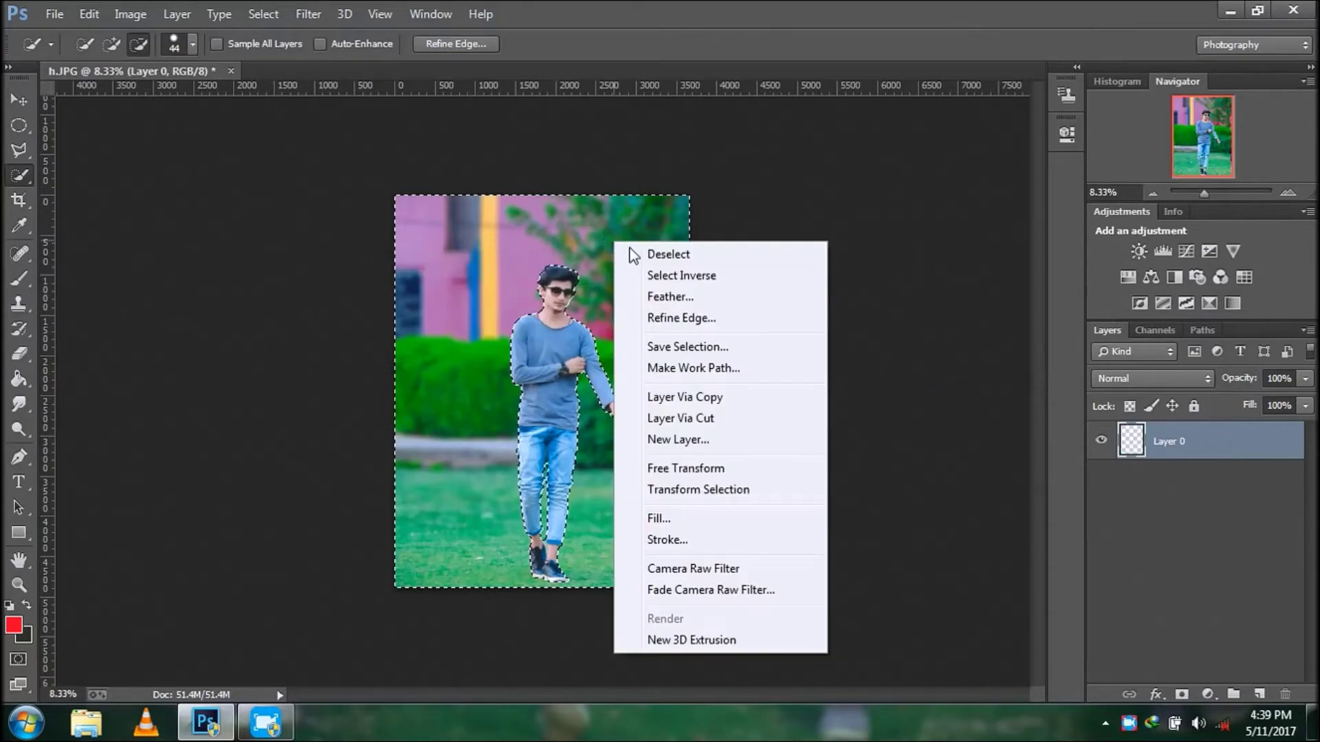
click(635, 254)
drag(1270, 442, 1258, 695)
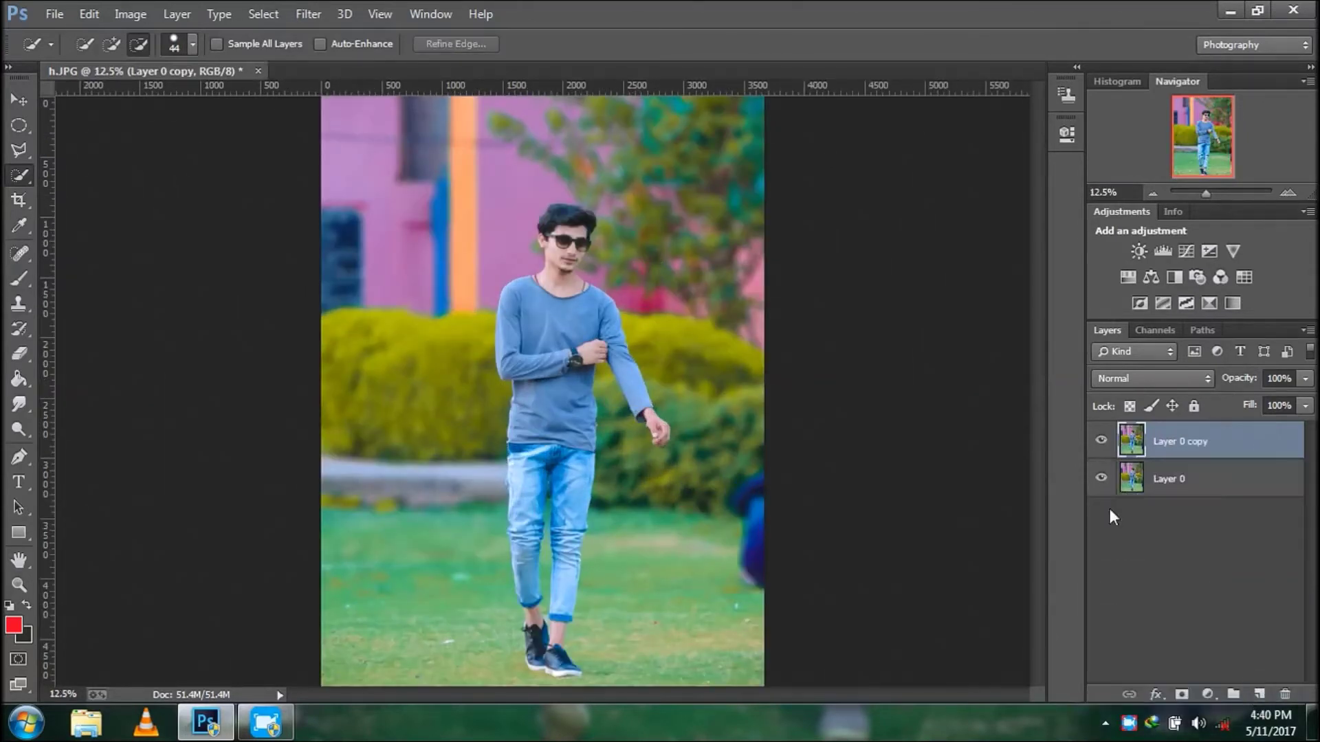
key(ctrl+minus)
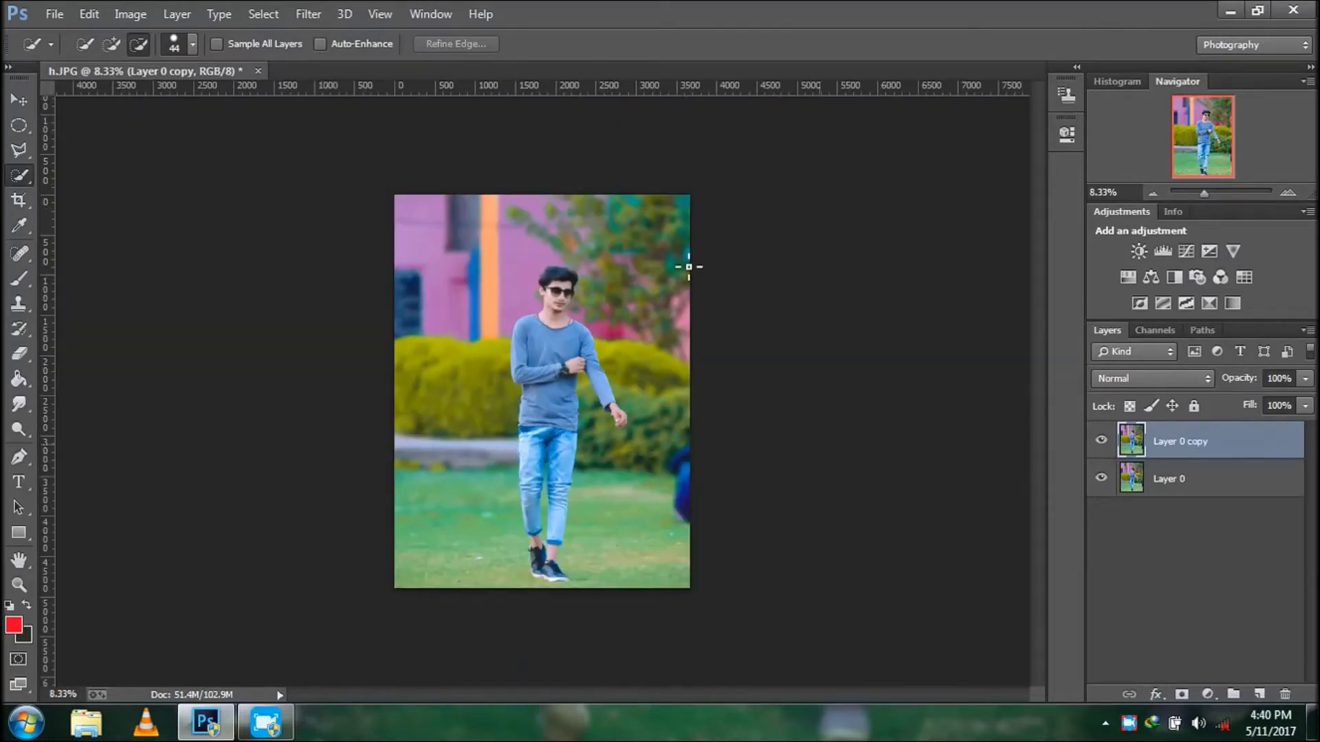
key(ctrl+plus)
- Launch Nik Collection's Color Efex Pro 4 on the copy layer
click(307, 14)
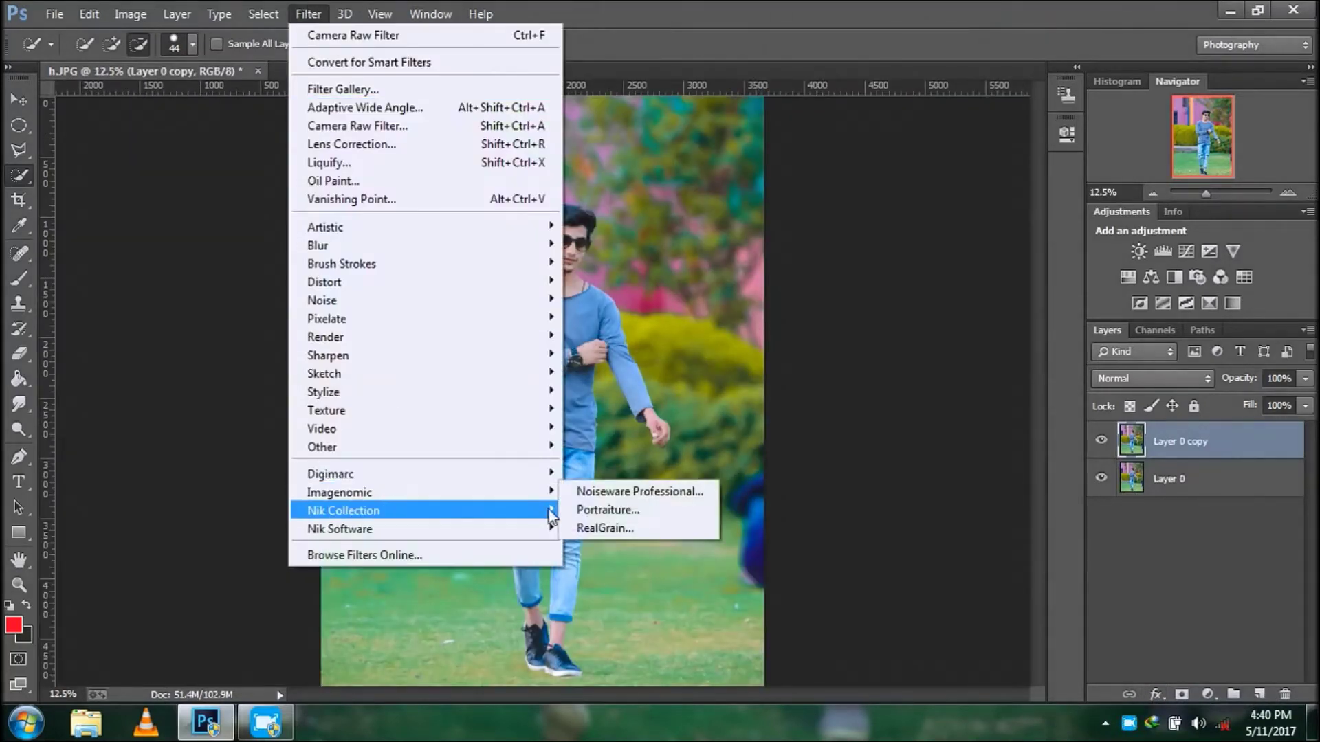
click(595, 510)
right_click(1128, 722)
- Place Dark Contrasts control points on the man's chin, hand, feet and face, then add a second filter
click(1162, 682)
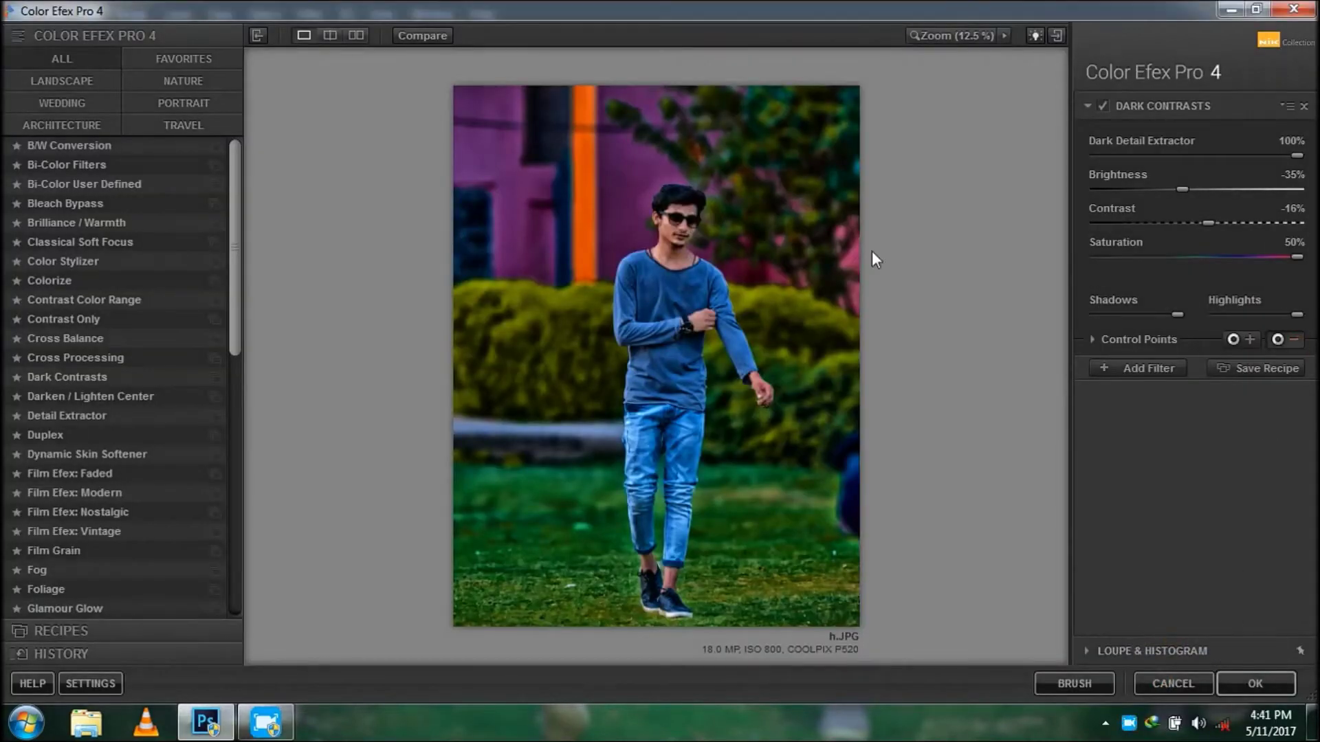
click(675, 241)
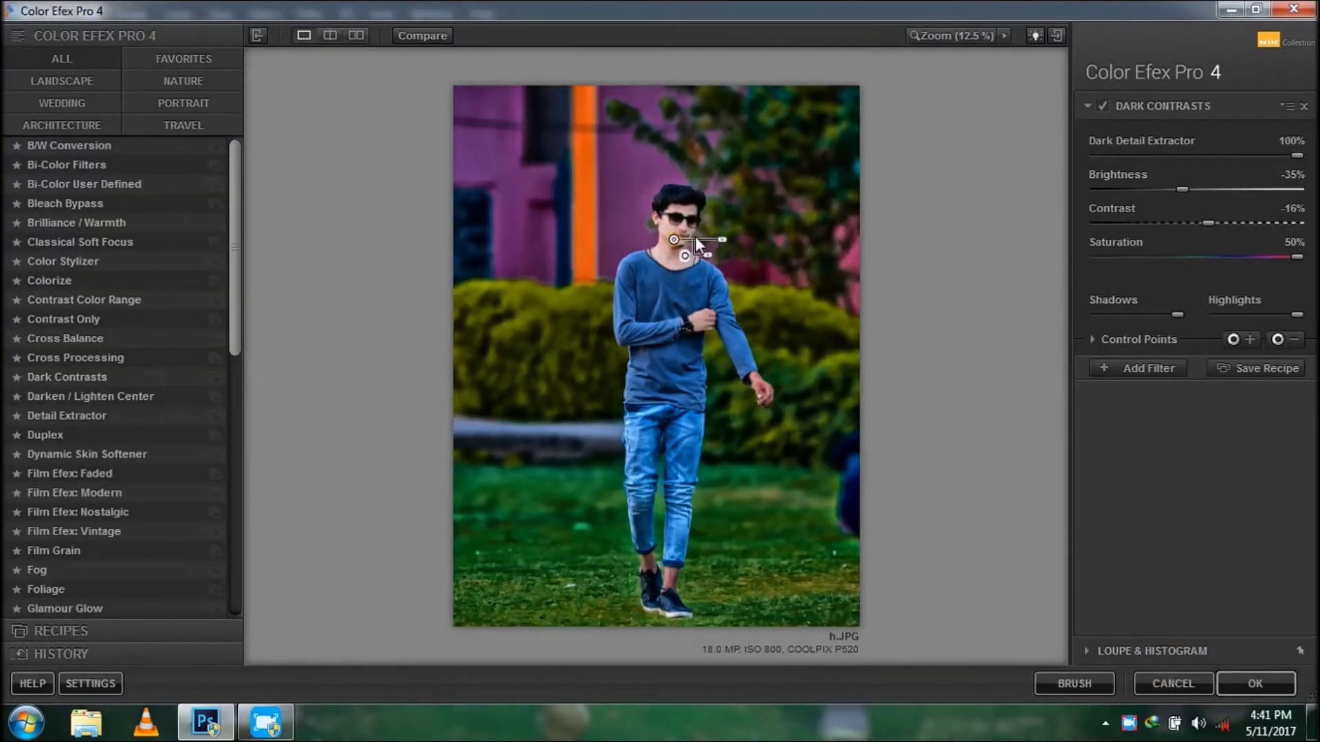
drag(723, 245, 715, 240)
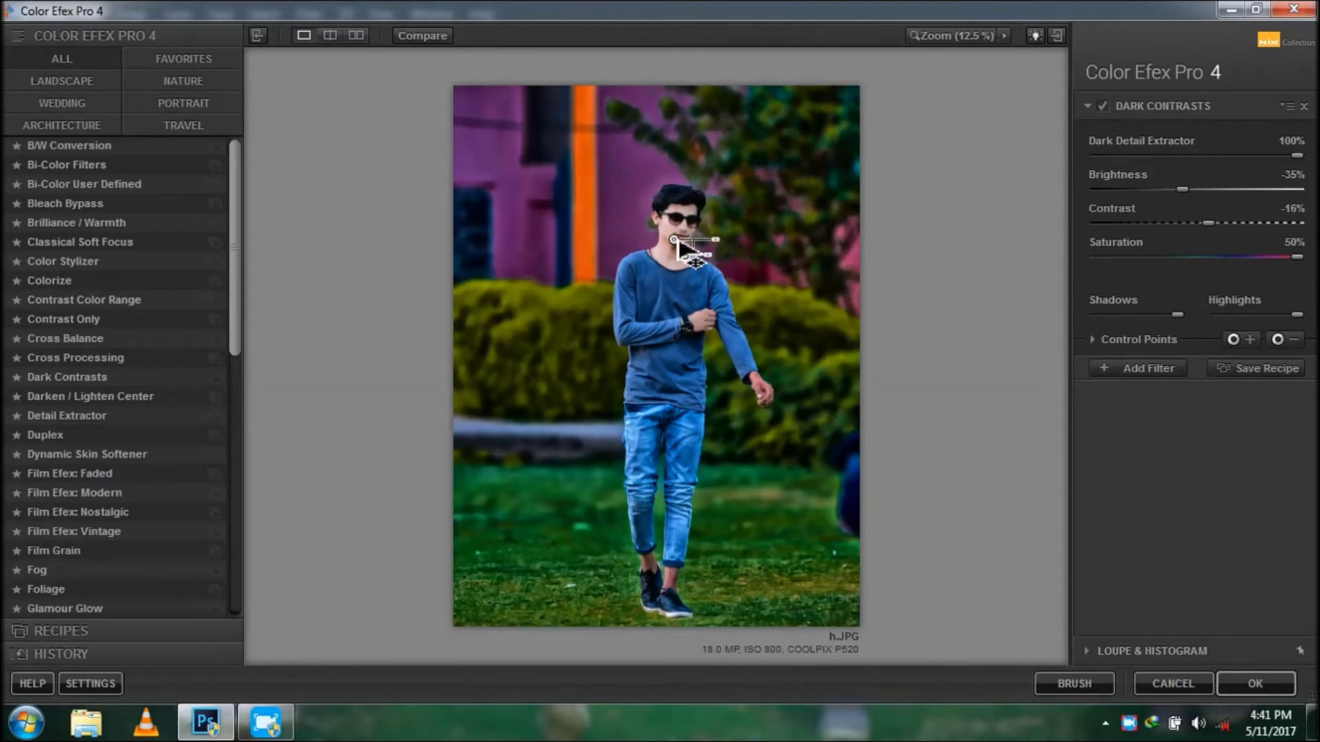
click(766, 392)
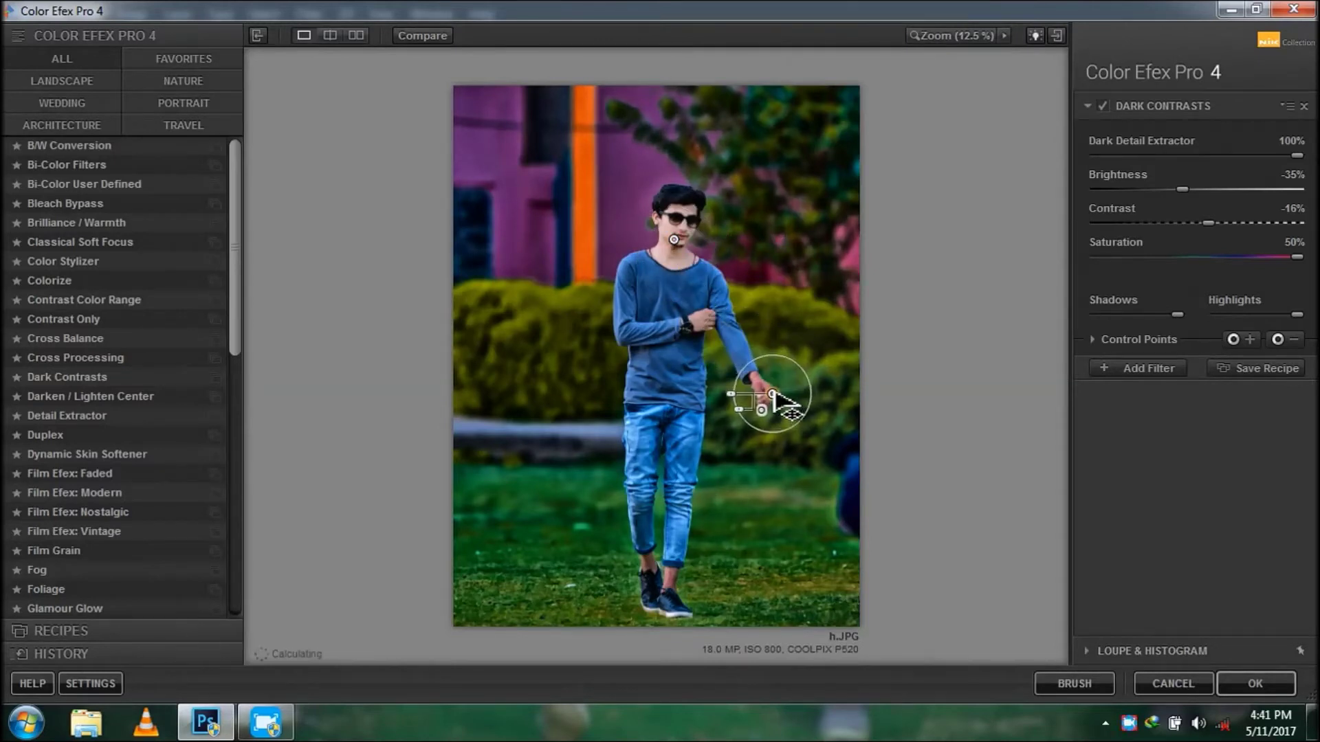
click(671, 584)
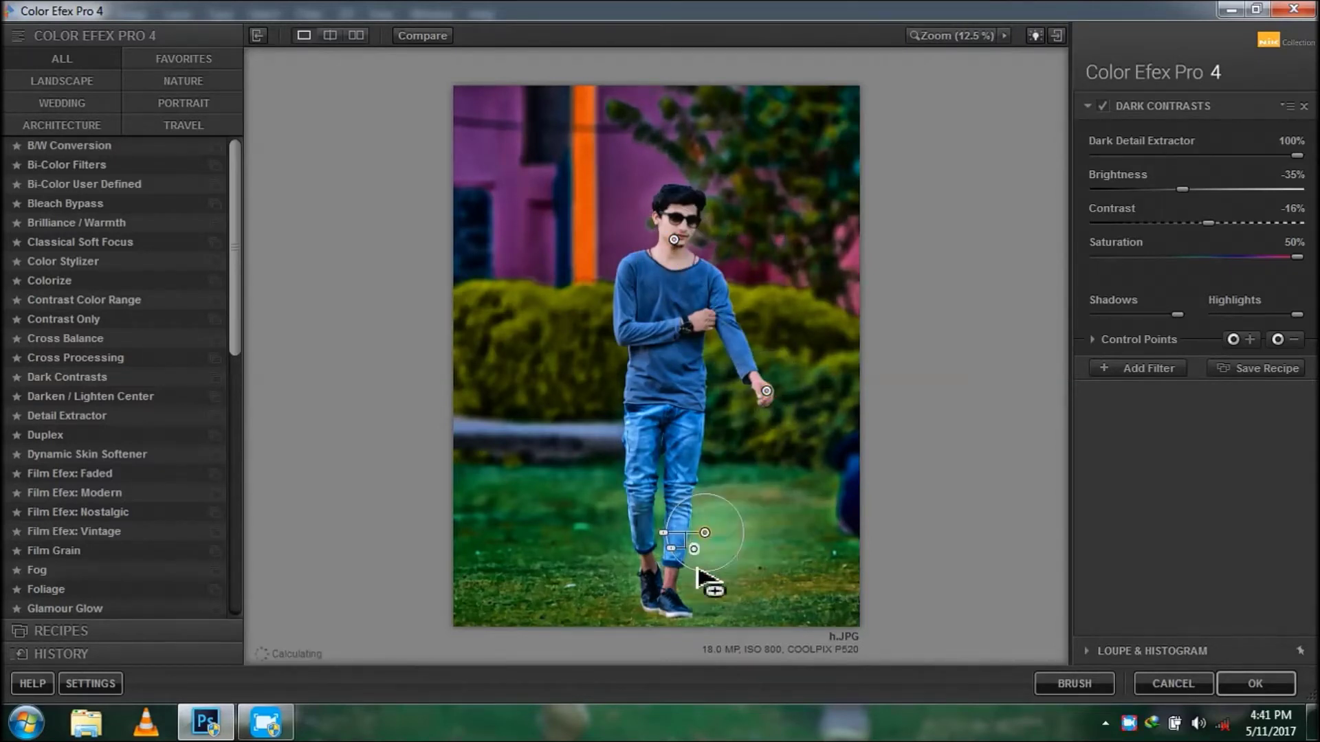
drag(671, 585, 647, 563)
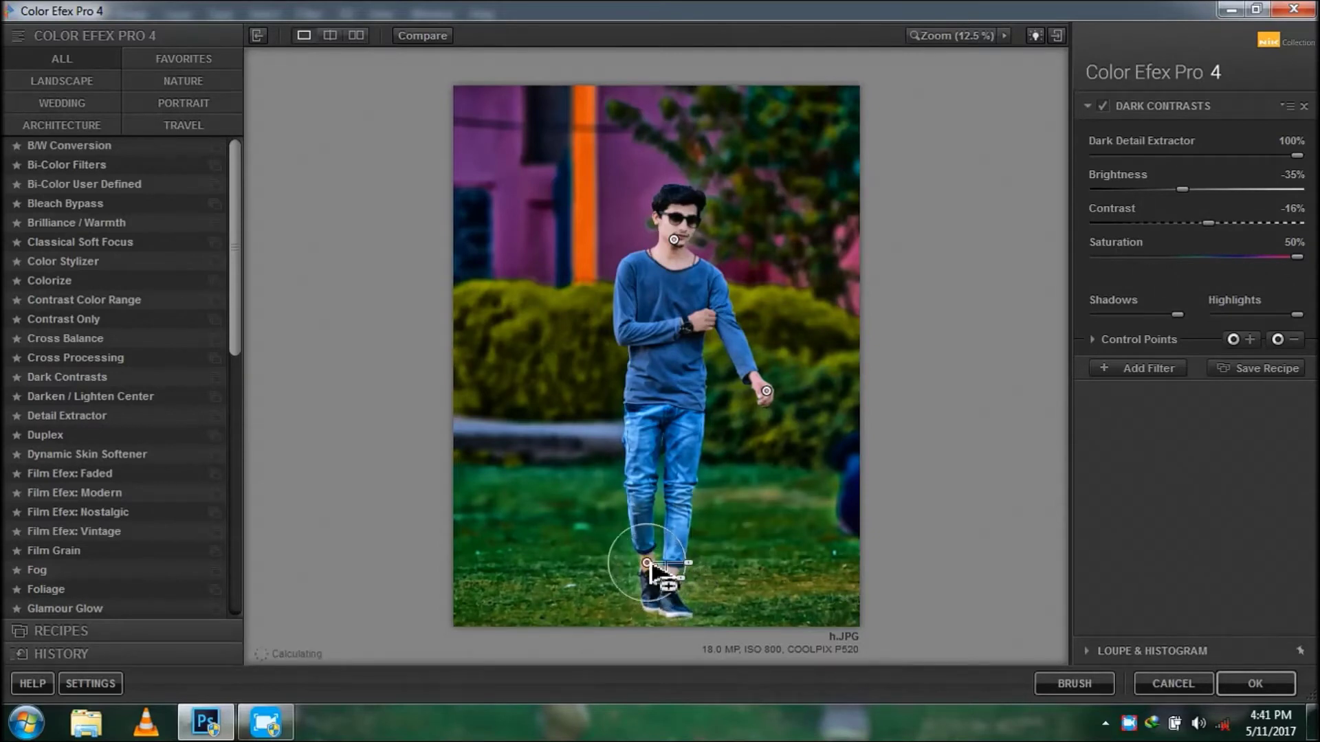
click(684, 217)
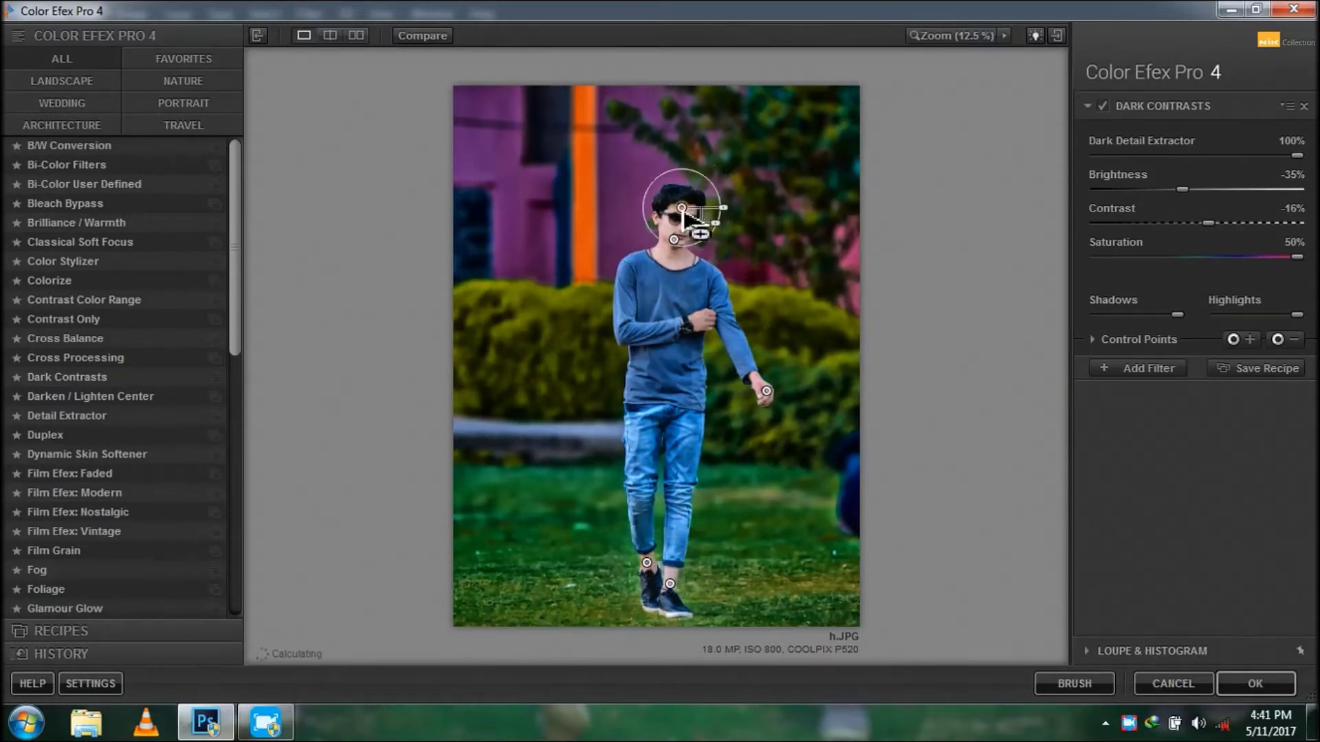
drag(685, 217, 686, 210)
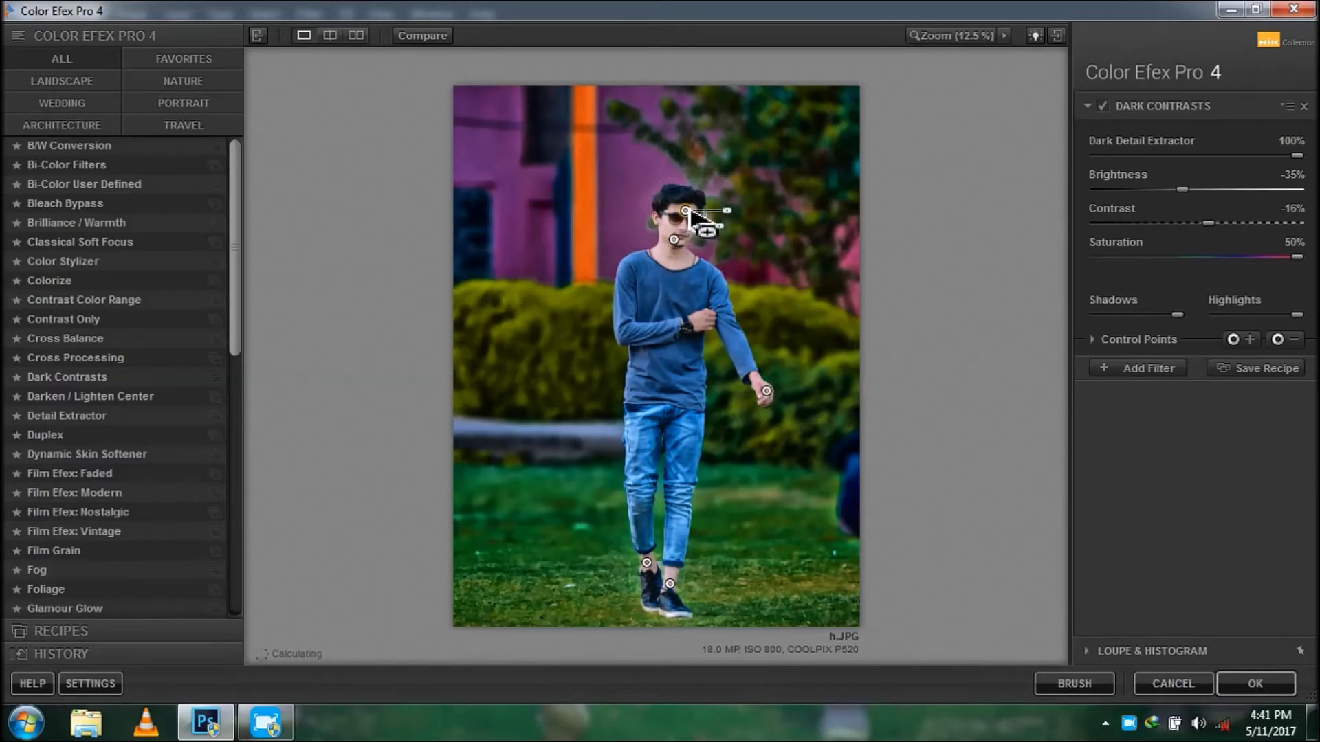
click(1125, 366)
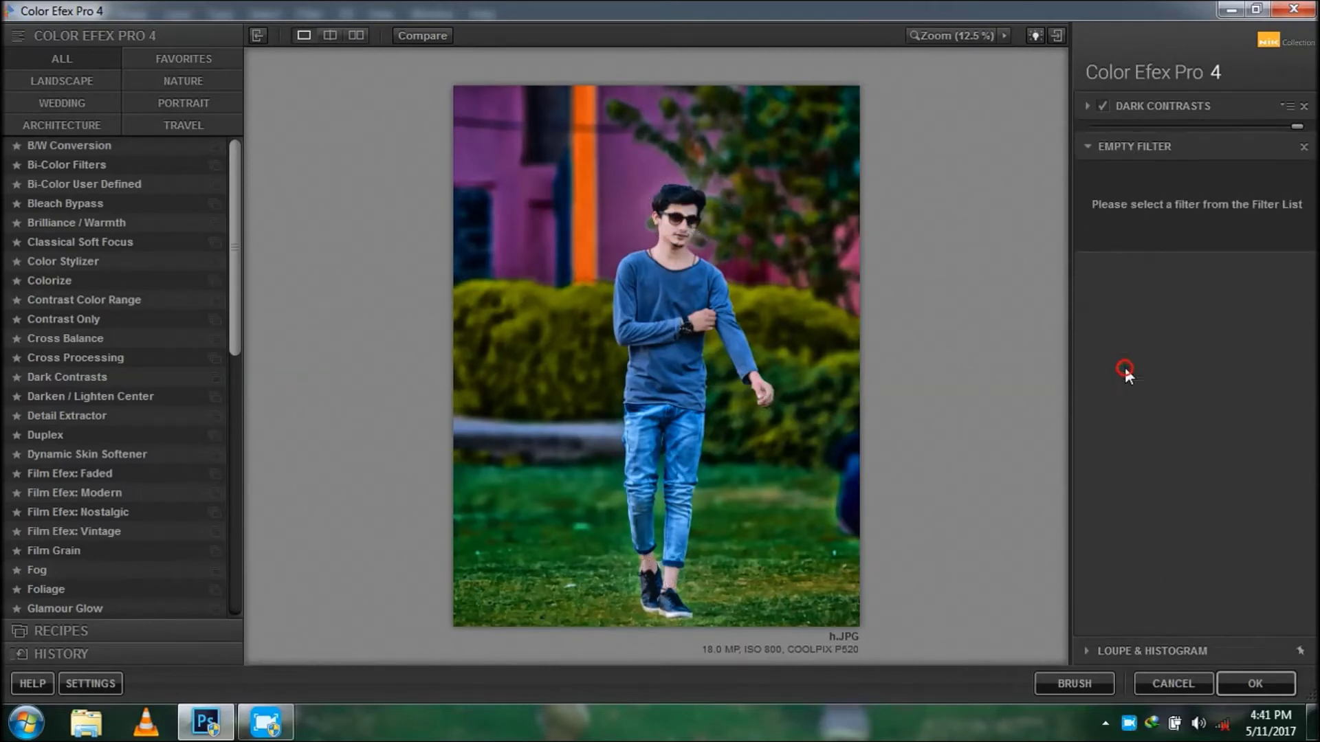
- Make the second filter Indian Summer with Enhance Foliage at 100%, and return to Photoshop
click(93, 415)
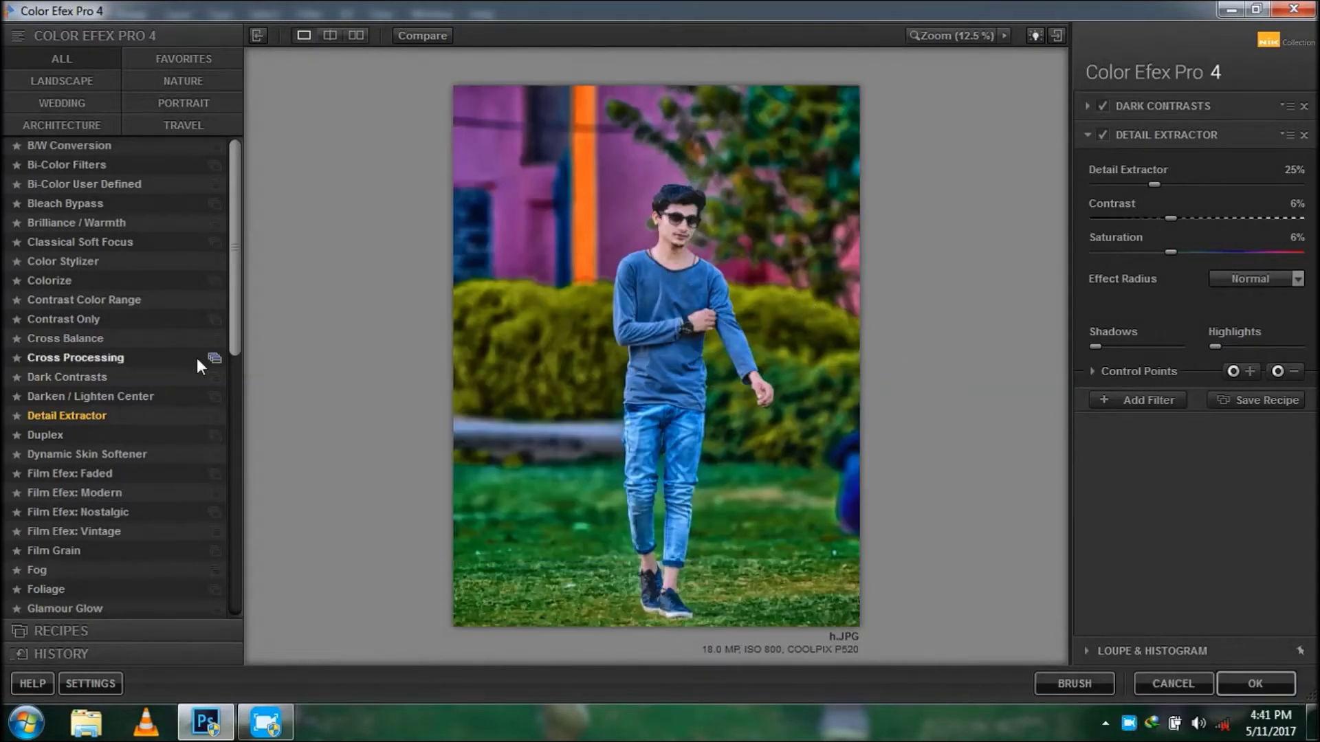
scroll(74, 496, down, 1)
scroll(74, 494, down, 1)
scroll(74, 494, down, 5)
scroll(74, 493, down, 3)
scroll(74, 494, down, 1)
scroll(75, 492, down, 1)
scroll(74, 488, down, 1)
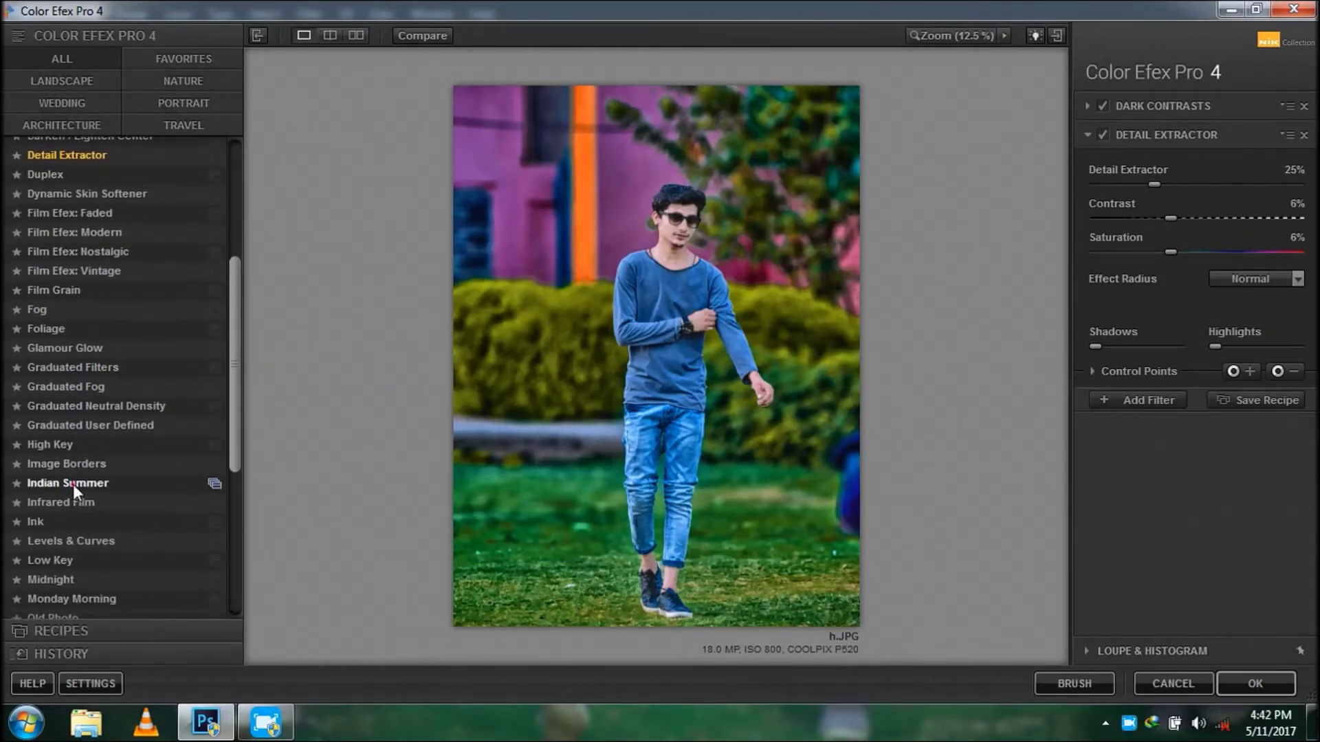
click(73, 484)
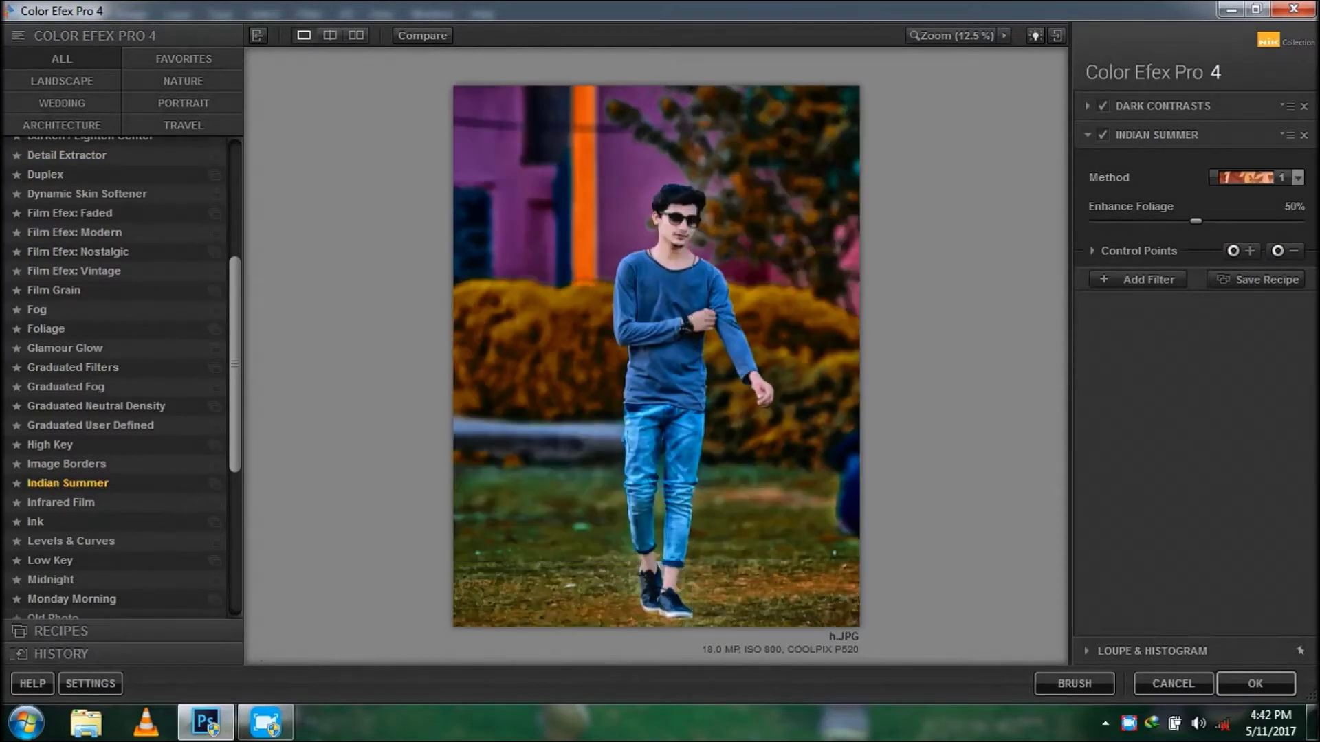
drag(1257, 221, 1294, 224)
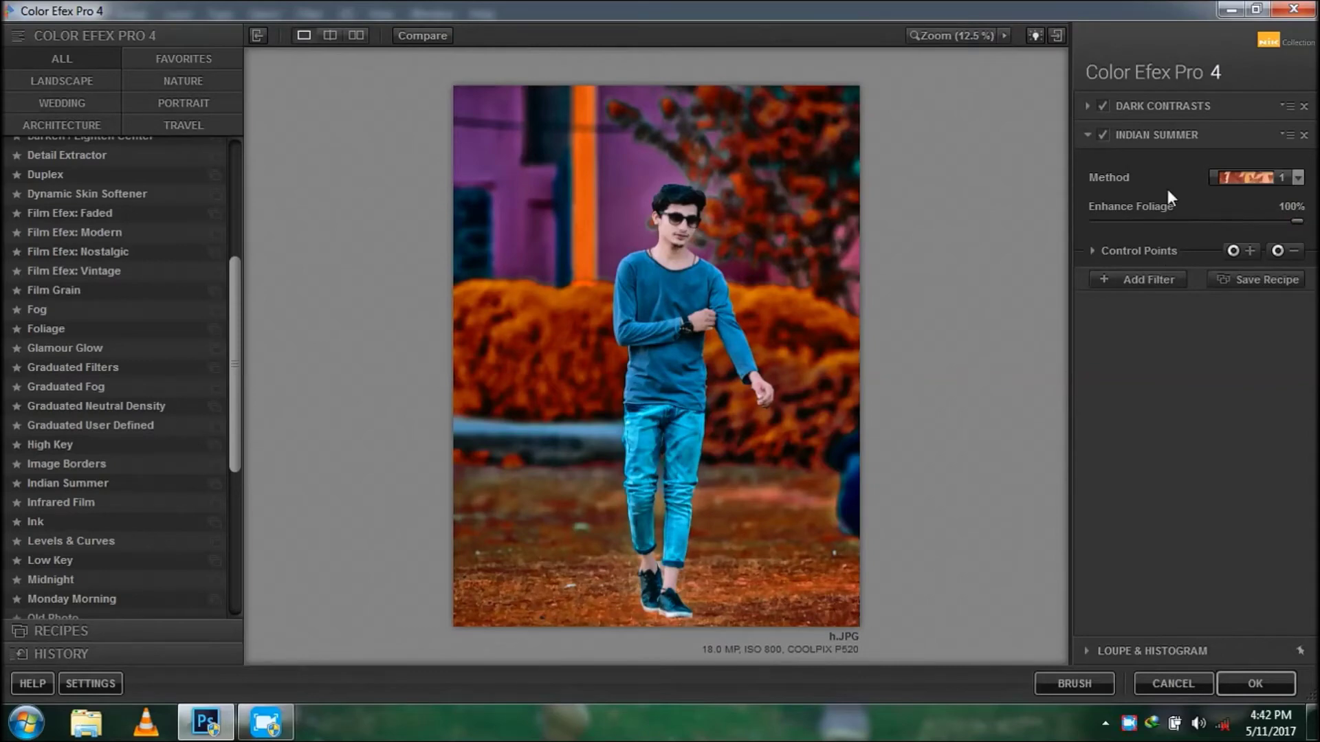
click(1243, 200)
click(1252, 677)
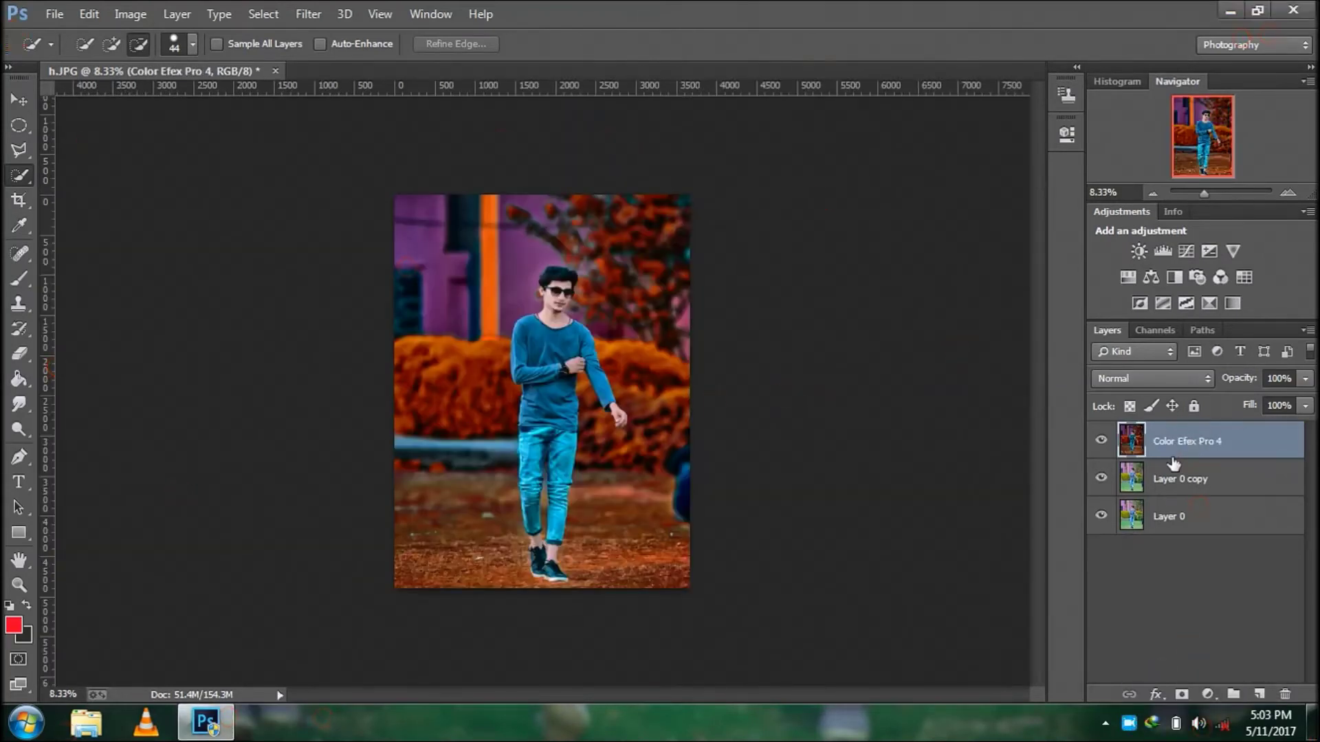
- Flatten the orange-toned image, crop a little off the top edge, and unlock the Background
right_click(1174, 464)
click(921, 584)
click(19, 199)
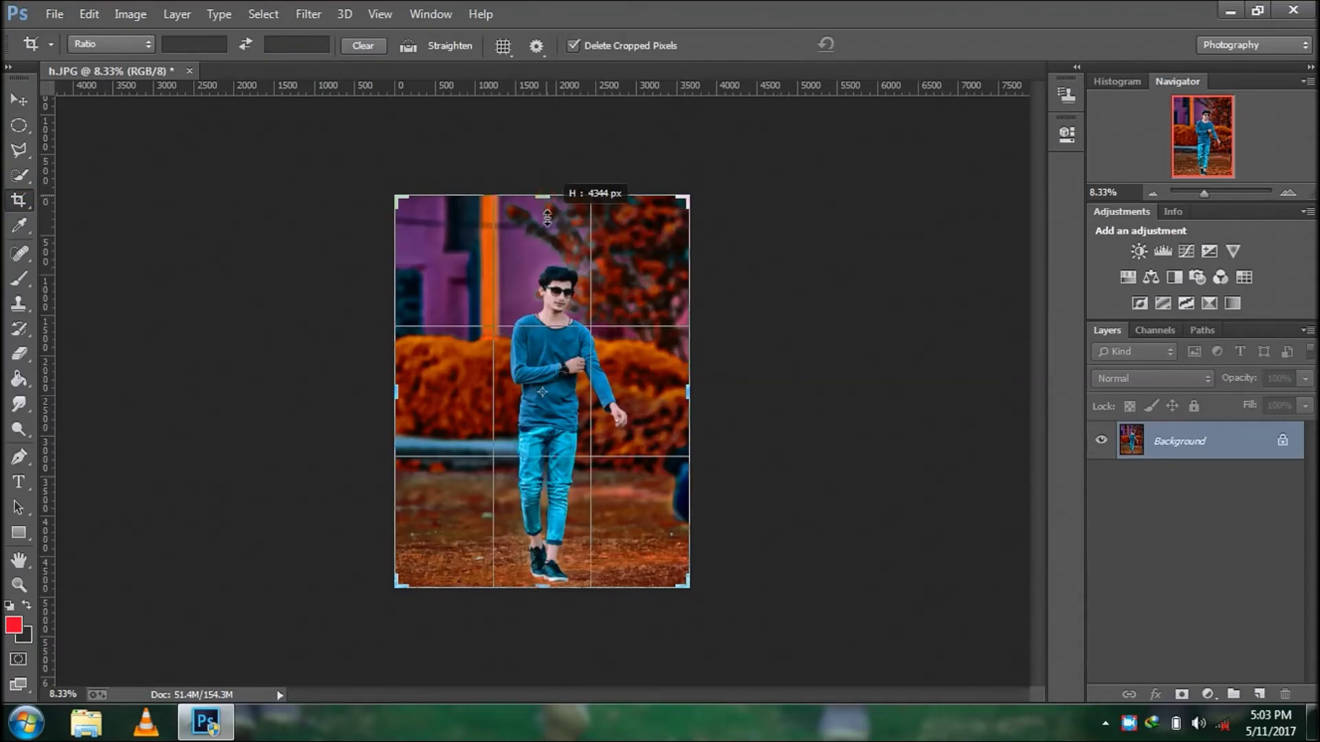
drag(547, 218, 547, 241)
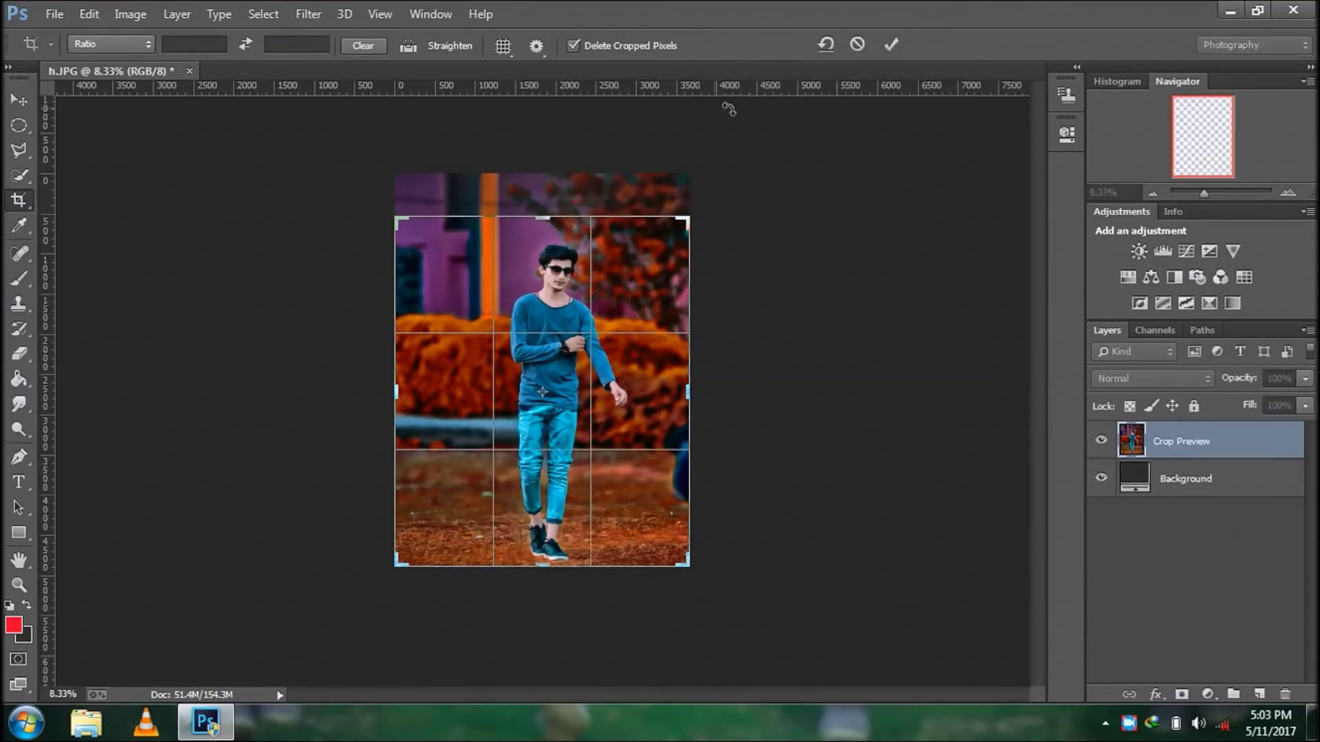
click(894, 45)
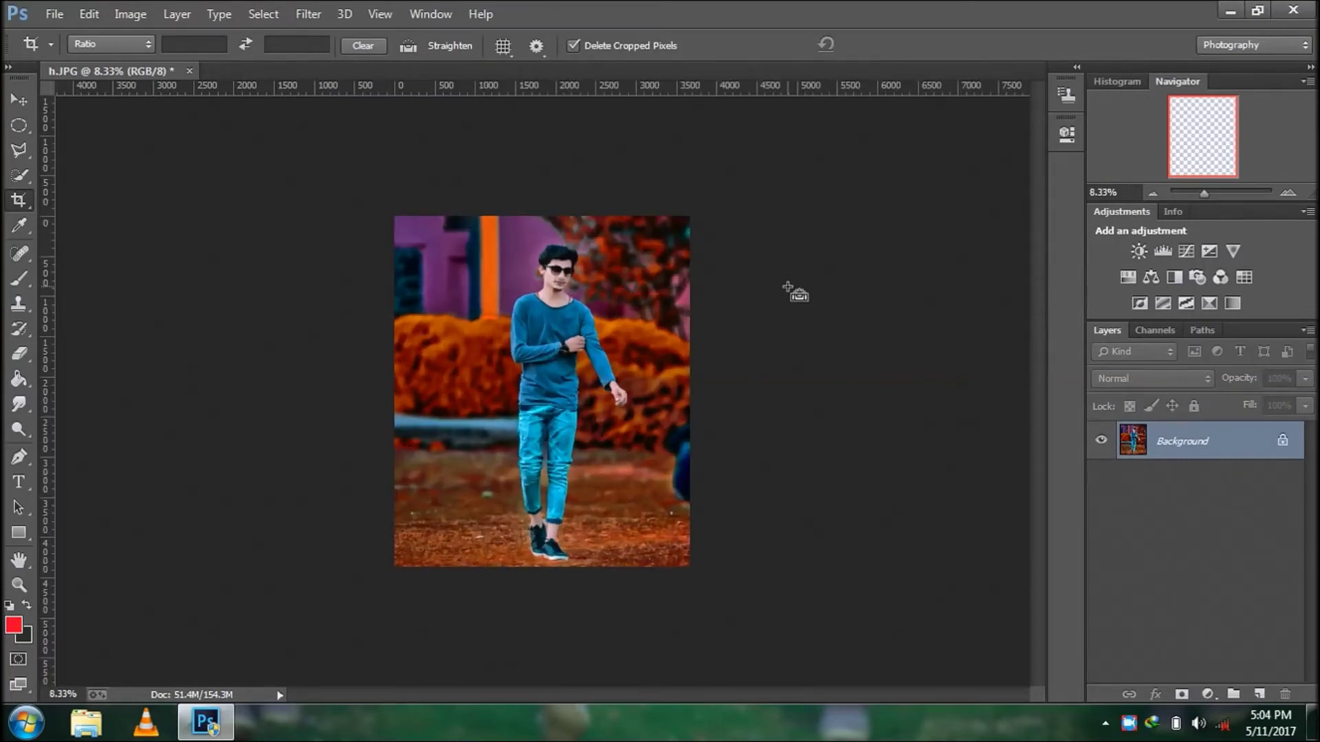
key(ctrl+plus)
click(1282, 444)
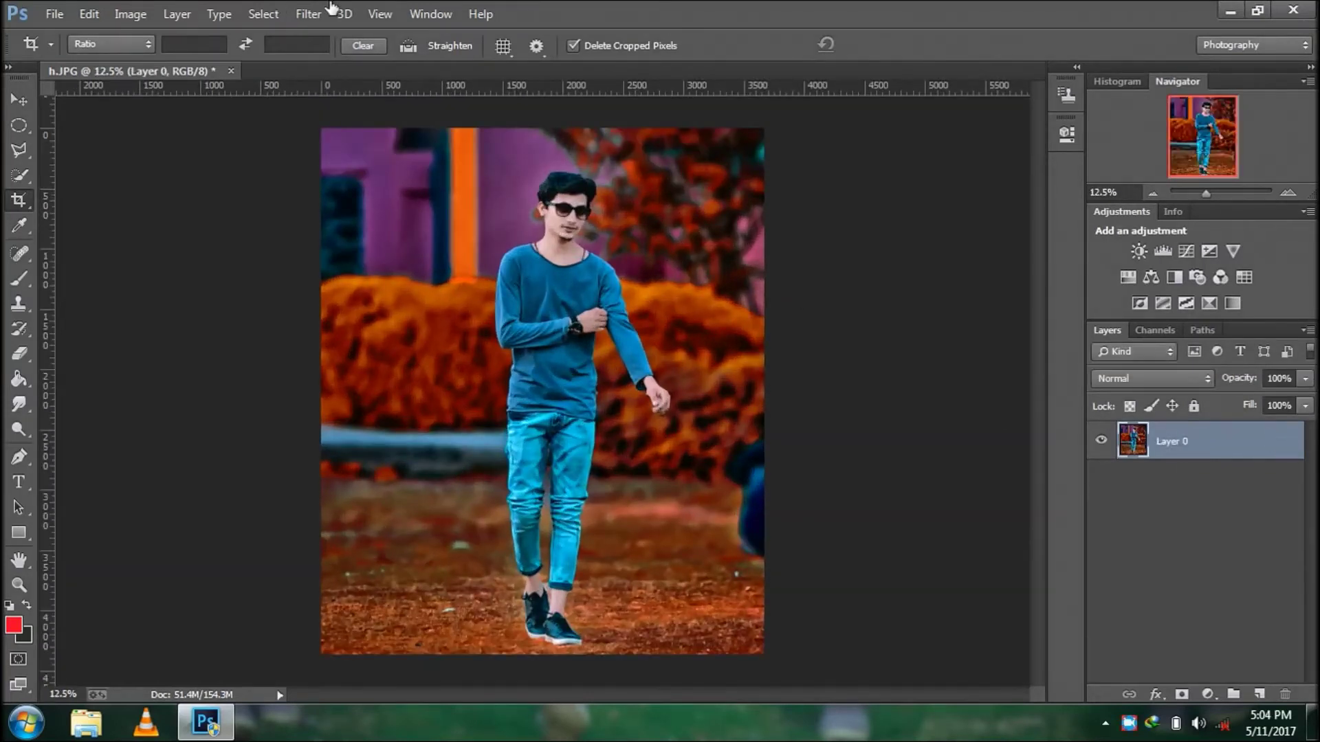
- Open the Oil Paint filter with shine and bristle detail at 0 and reduced scale
click(308, 14)
click(339, 176)
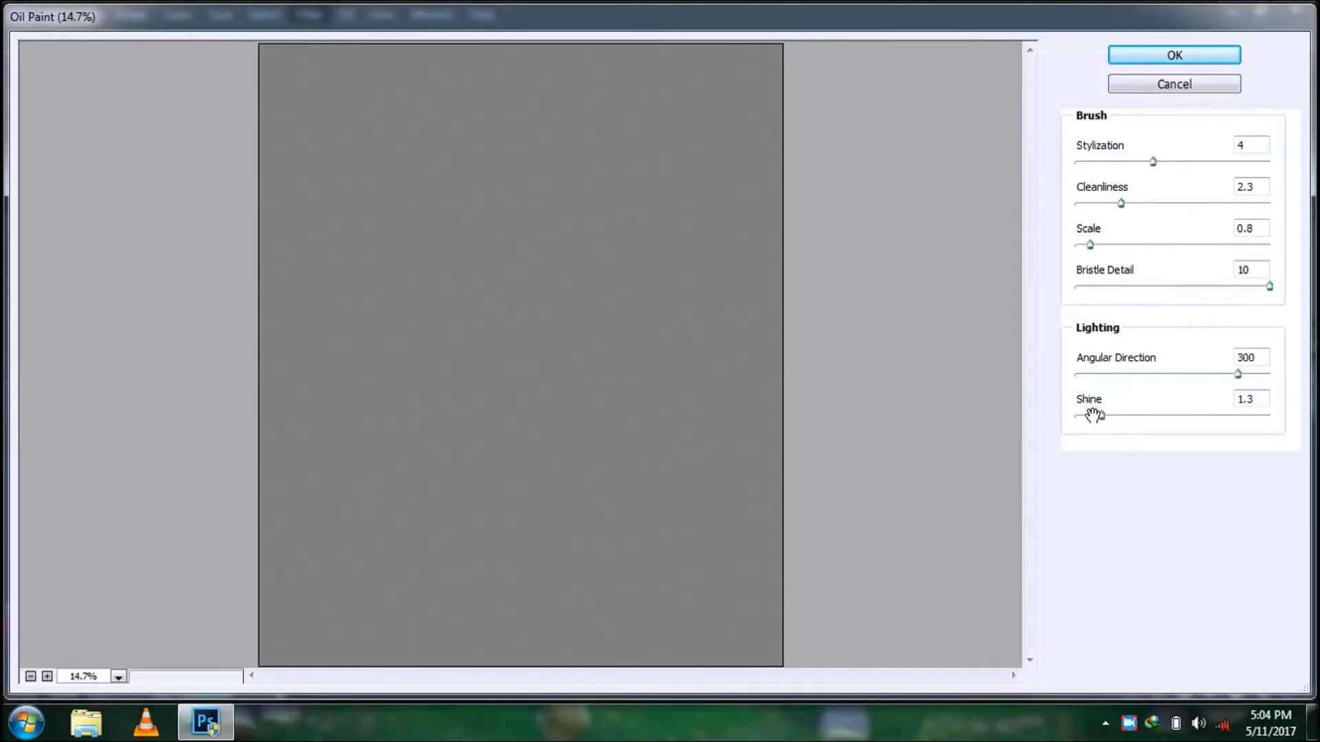
click(1070, 415)
click(1083, 375)
click(1077, 286)
click(1082, 245)
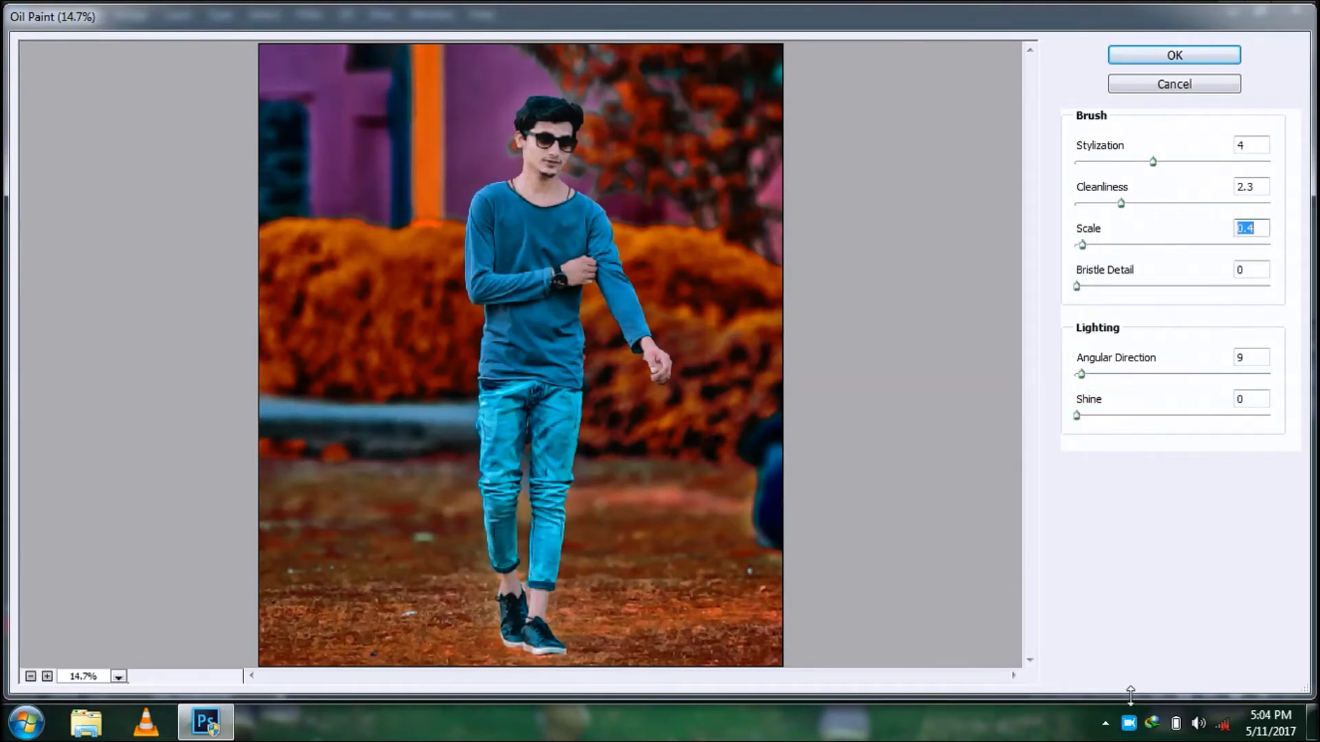
right_click(1129, 723)
click(1170, 654)
- Set Oil Paint to stylization 2.48, cleanliness 1.2 and scale 0.35, then apply it
click(1100, 204)
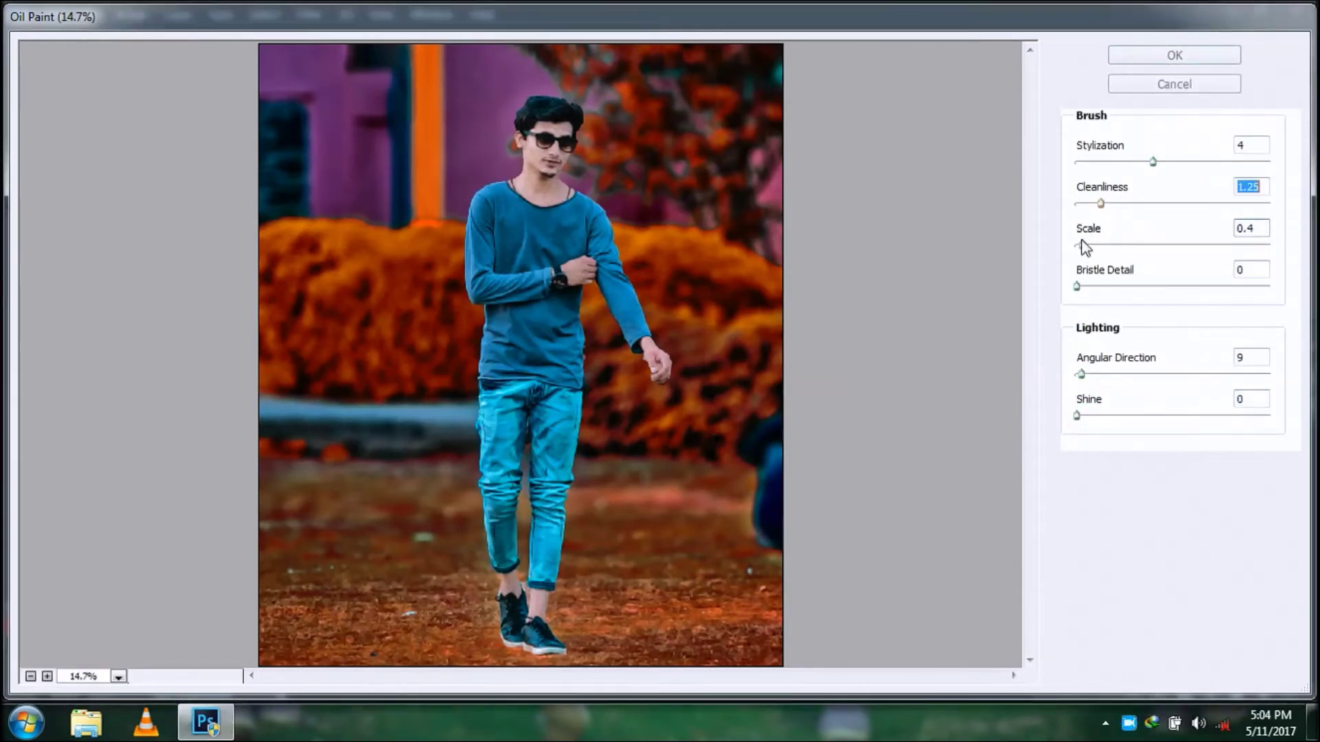
click(1081, 243)
click(1172, 162)
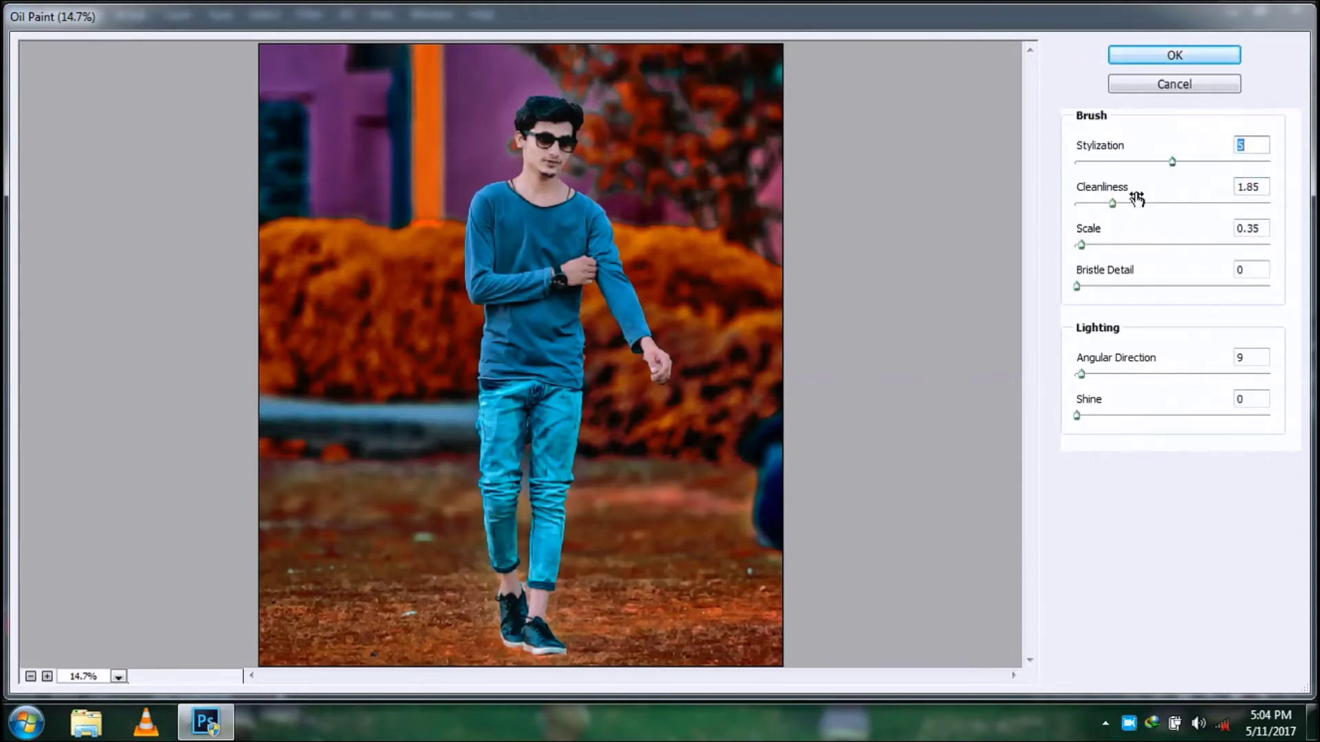
mouse_move(1127, 204)
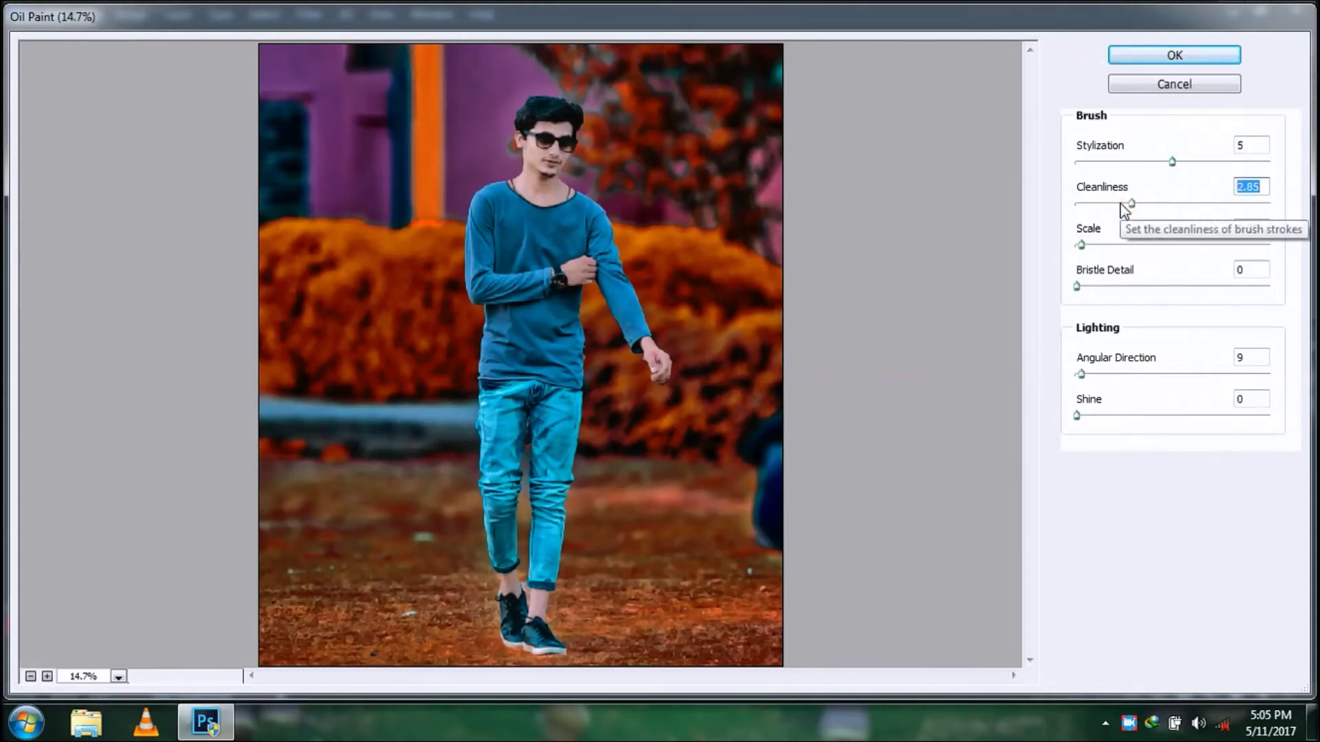
click(1122, 162)
click(1100, 205)
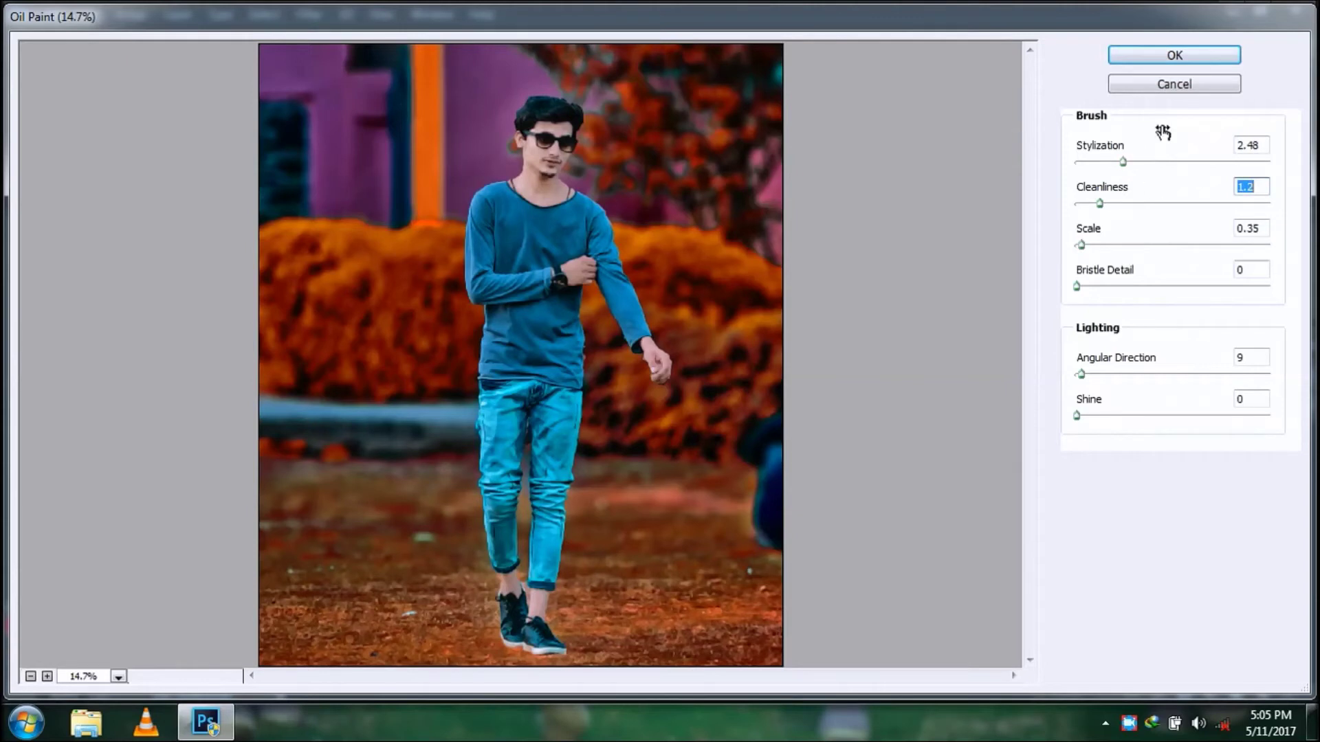
click(1178, 53)
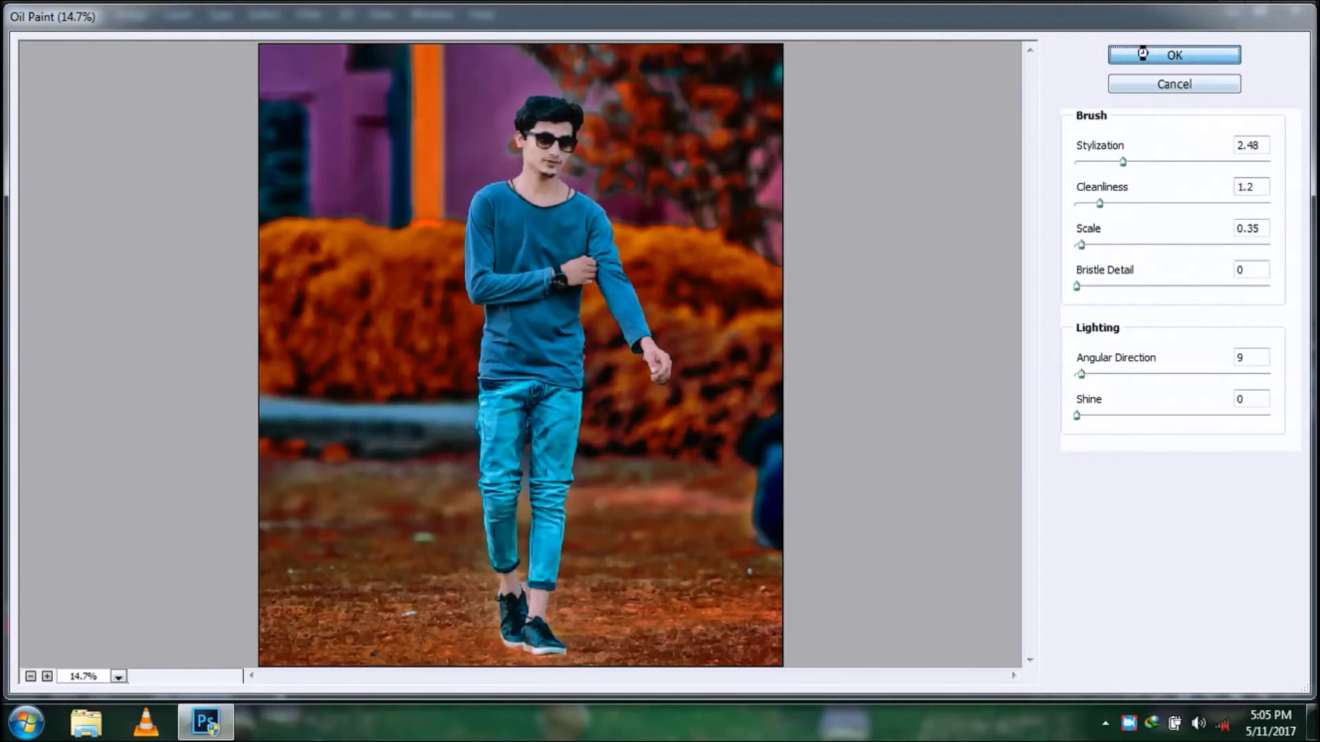
click(1175, 55)
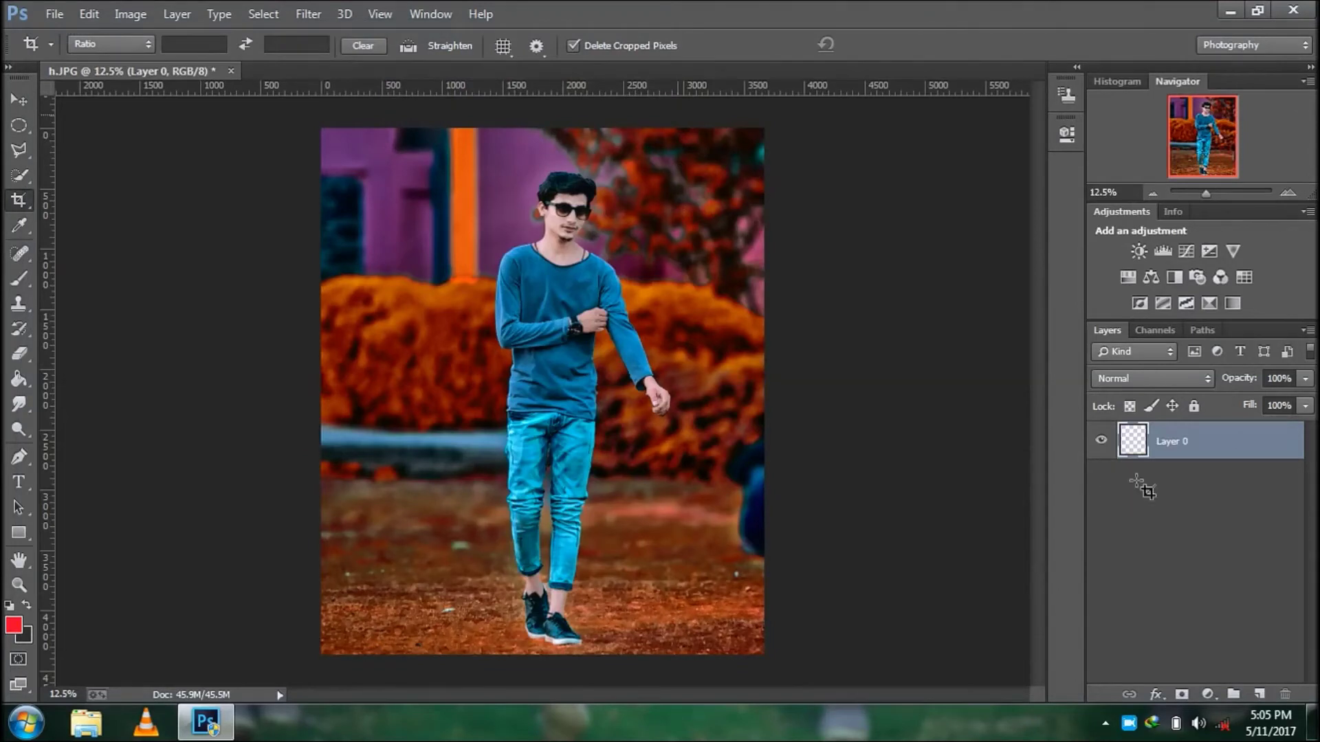
- Duplicate the photo layer and push Camera Raw clarity to +100 on the copy
drag(1247, 440, 1258, 694)
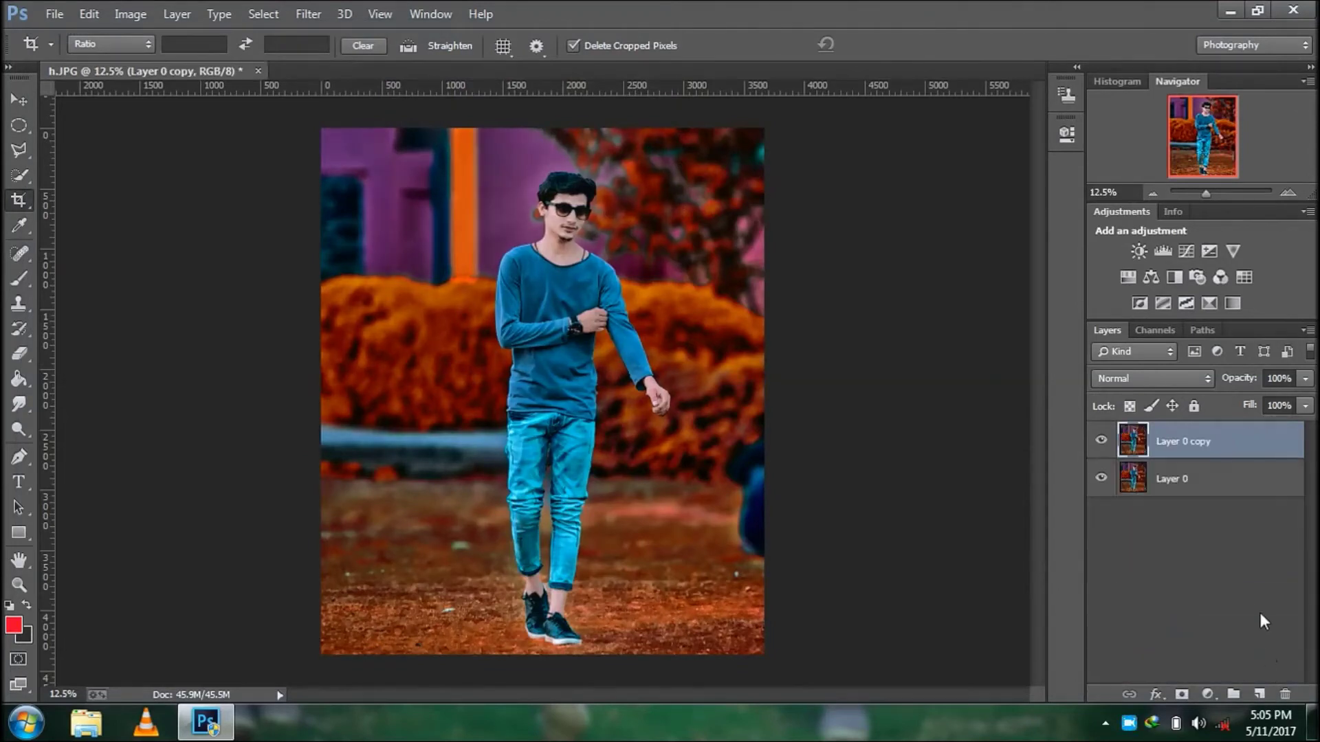
click(308, 14)
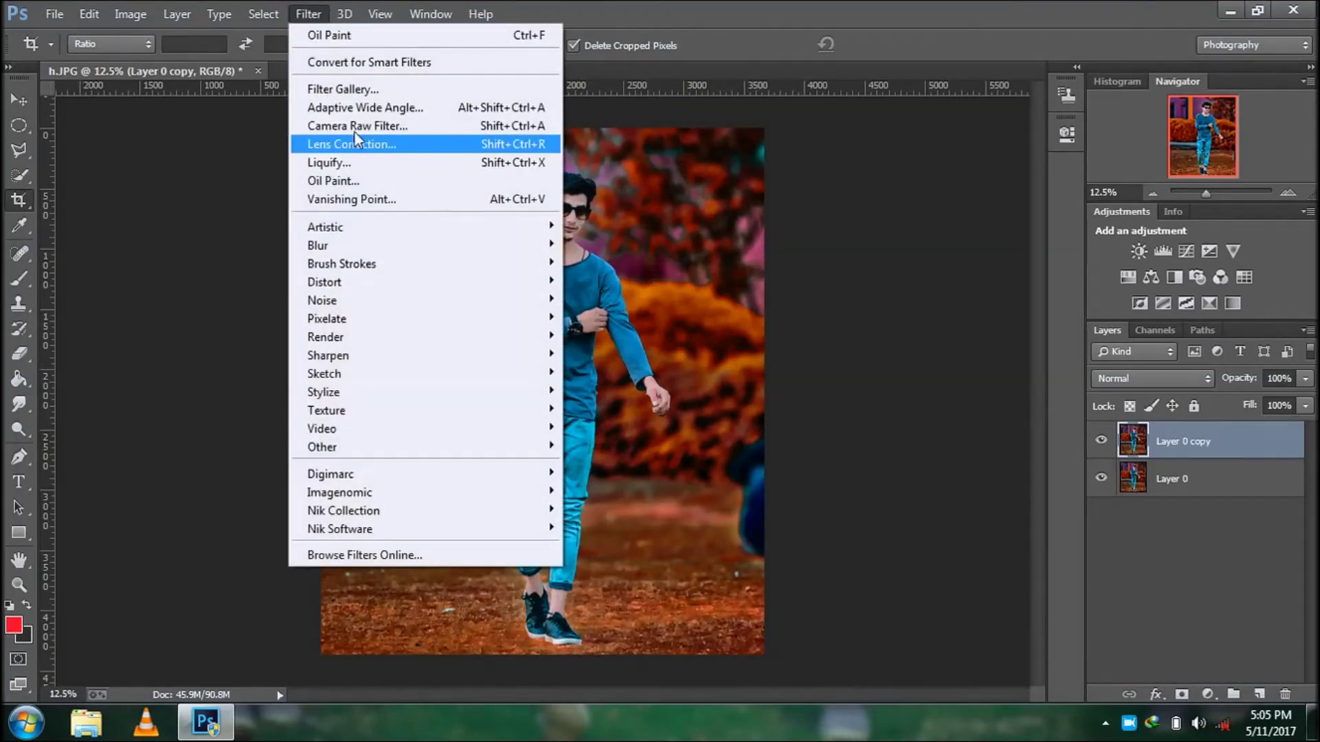
click(354, 135)
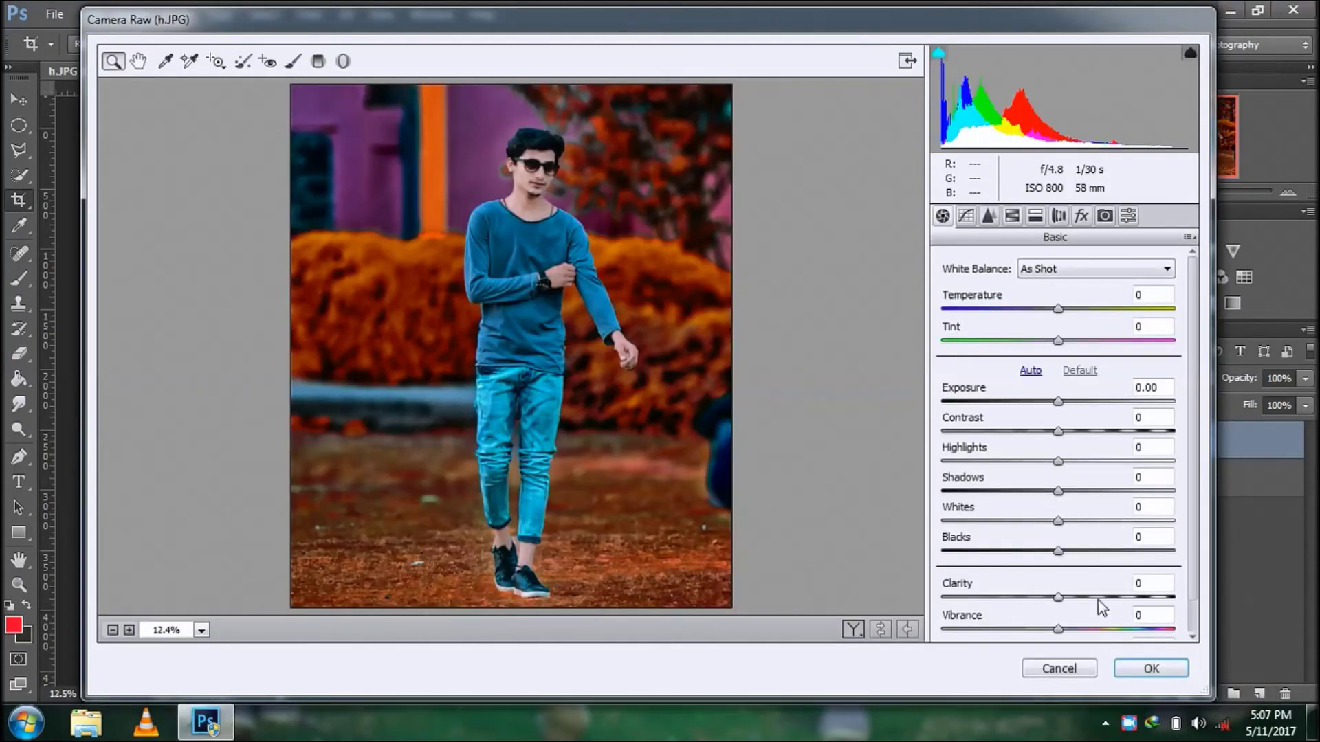
drag(1092, 597, 1193, 602)
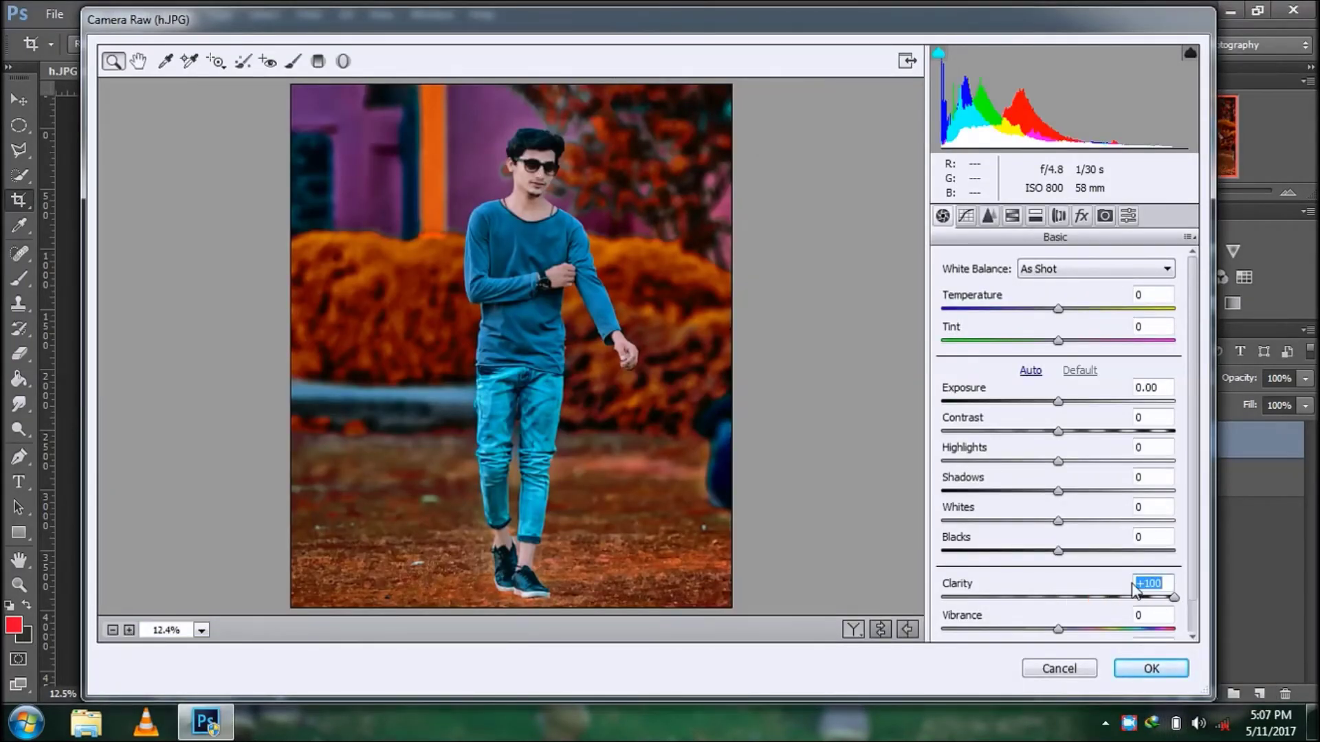
- Raise Yellows saturation to +63, shift Aquas hue -50 and Blues hue +14, and apply
click(1036, 217)
click(990, 295)
drag(1081, 417, 1109, 417)
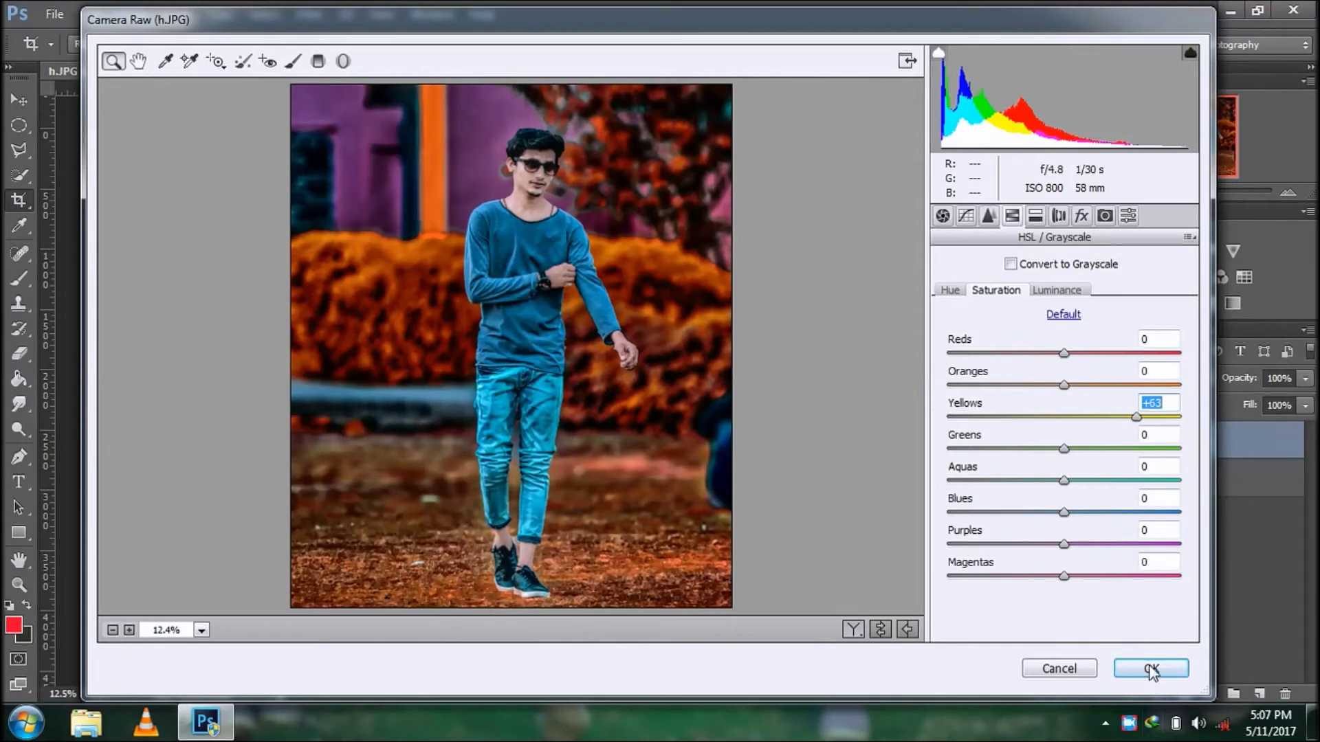
click(949, 290)
mouse_move(1060, 476)
mouse_down()
mouse_move(940, 494)
mouse_move(1175, 491)
mouse_up()
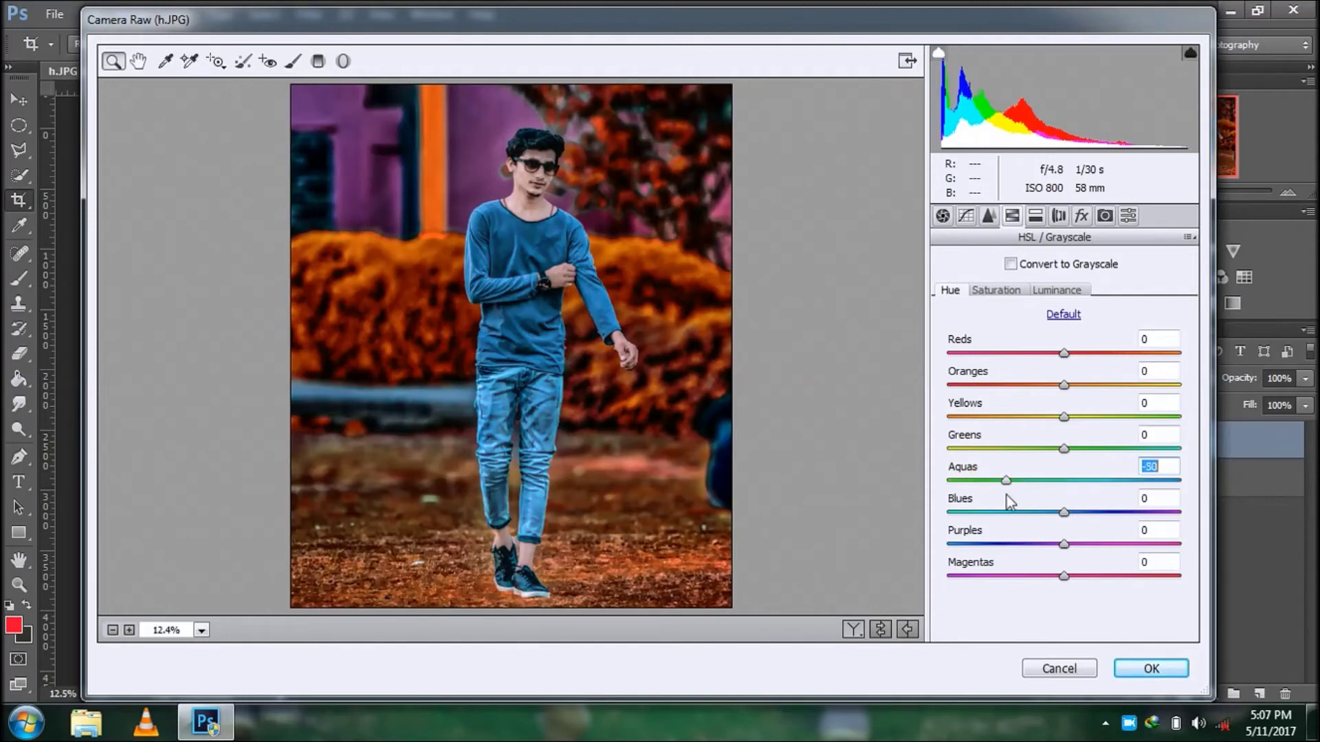
mouse_move(1064, 512)
mouse_down()
mouse_move(1024, 522)
mouse_move(1098, 531)
mouse_up()
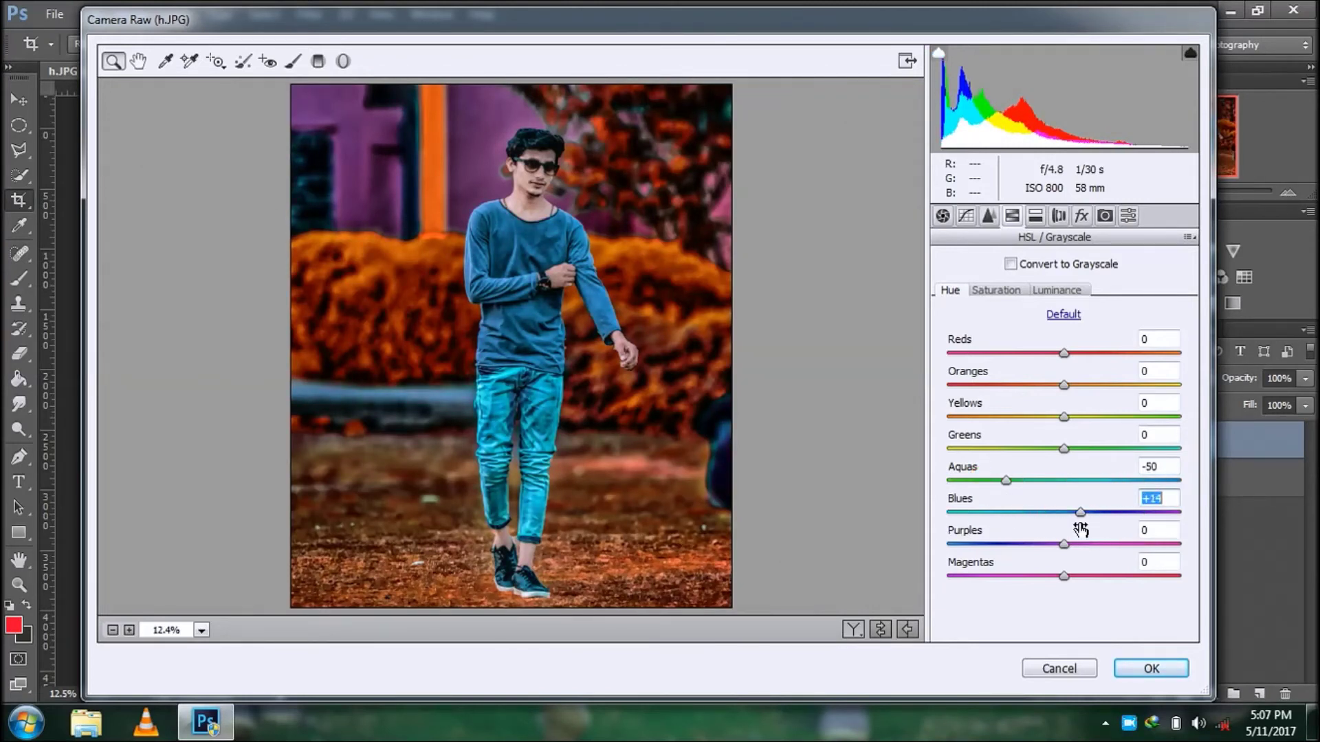
click(1149, 668)
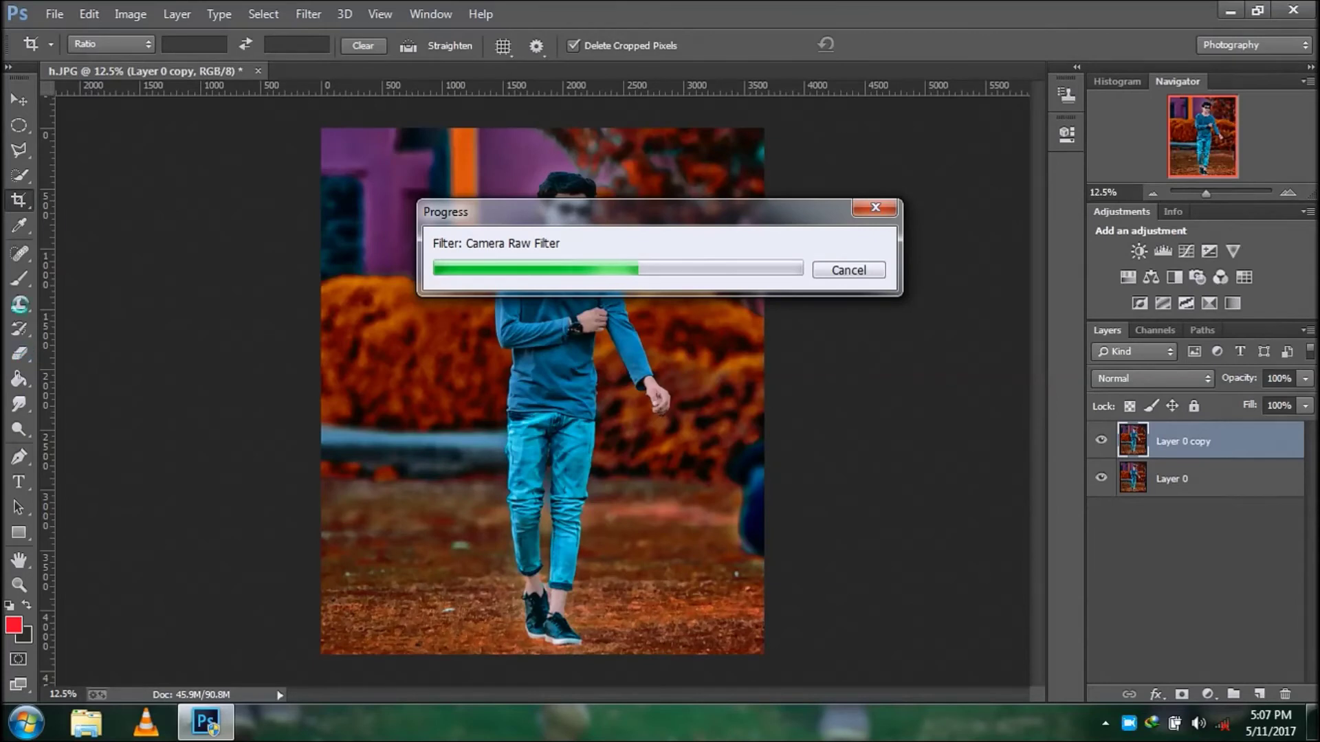
- Erase the filter effect from the face, neck, wrist and right hand
drag(616, 219, 595, 225)
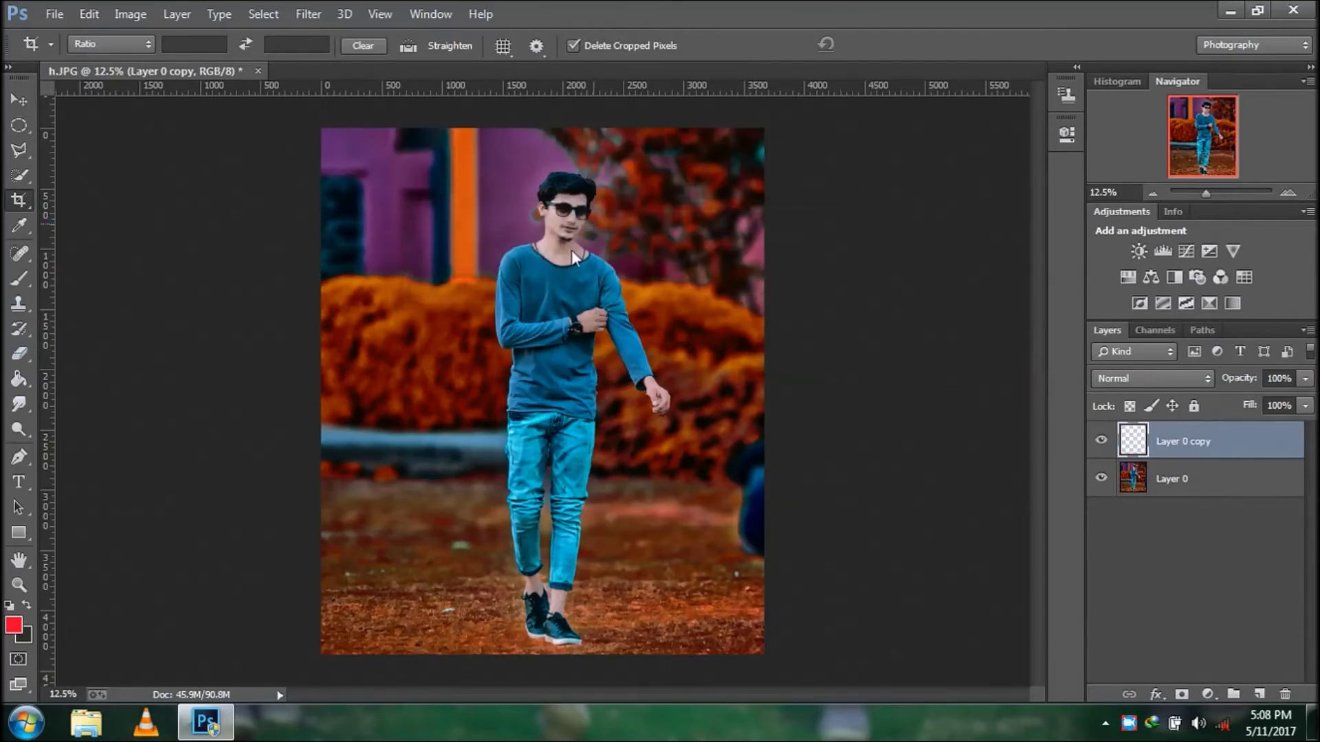
click(19, 353)
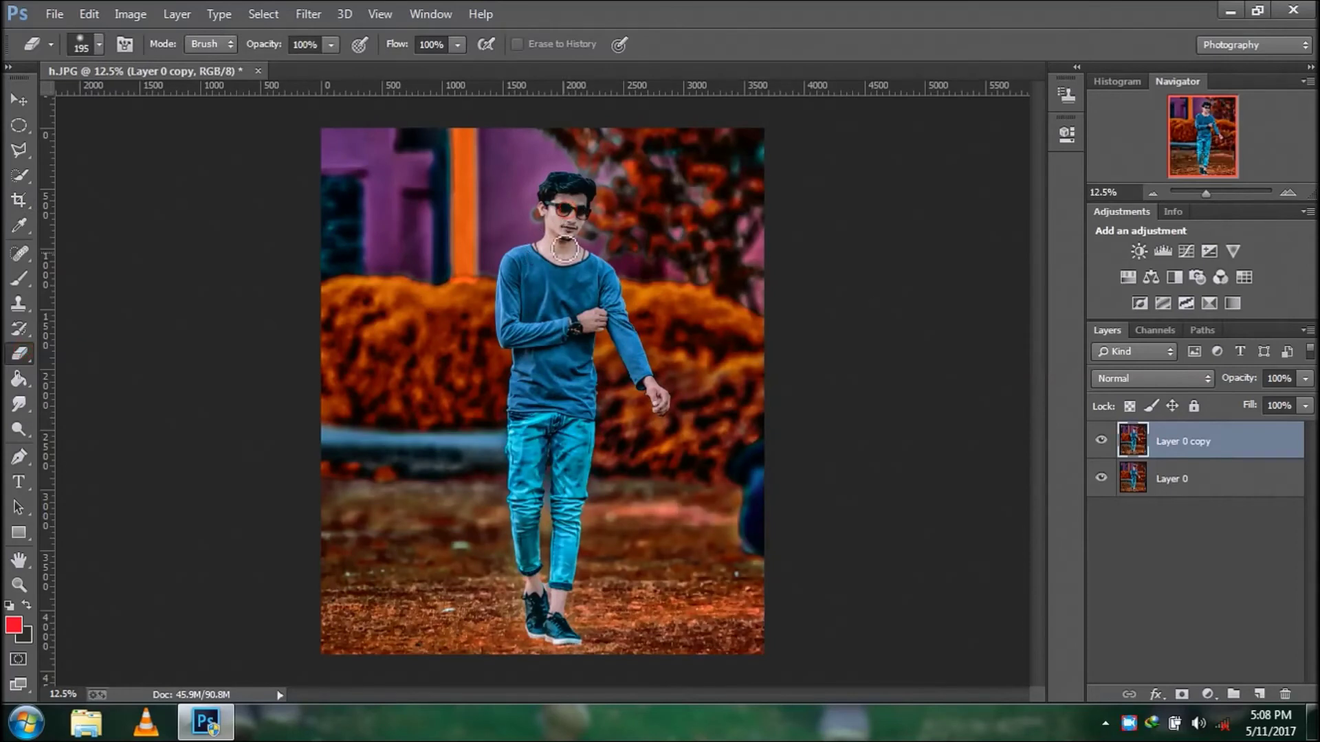
drag(574, 215, 576, 201)
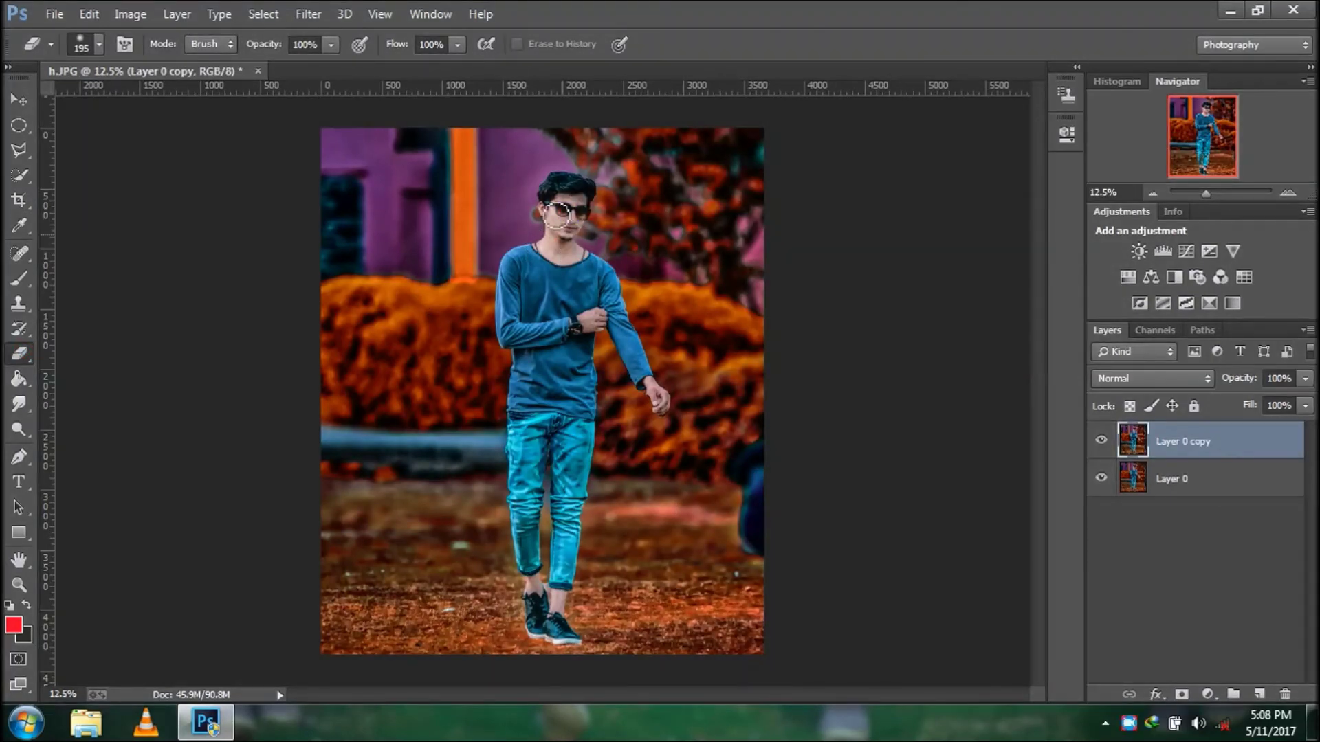
mouse_move(555, 215)
mouse_down()
mouse_move(548, 259)
mouse_move(583, 264)
mouse_up()
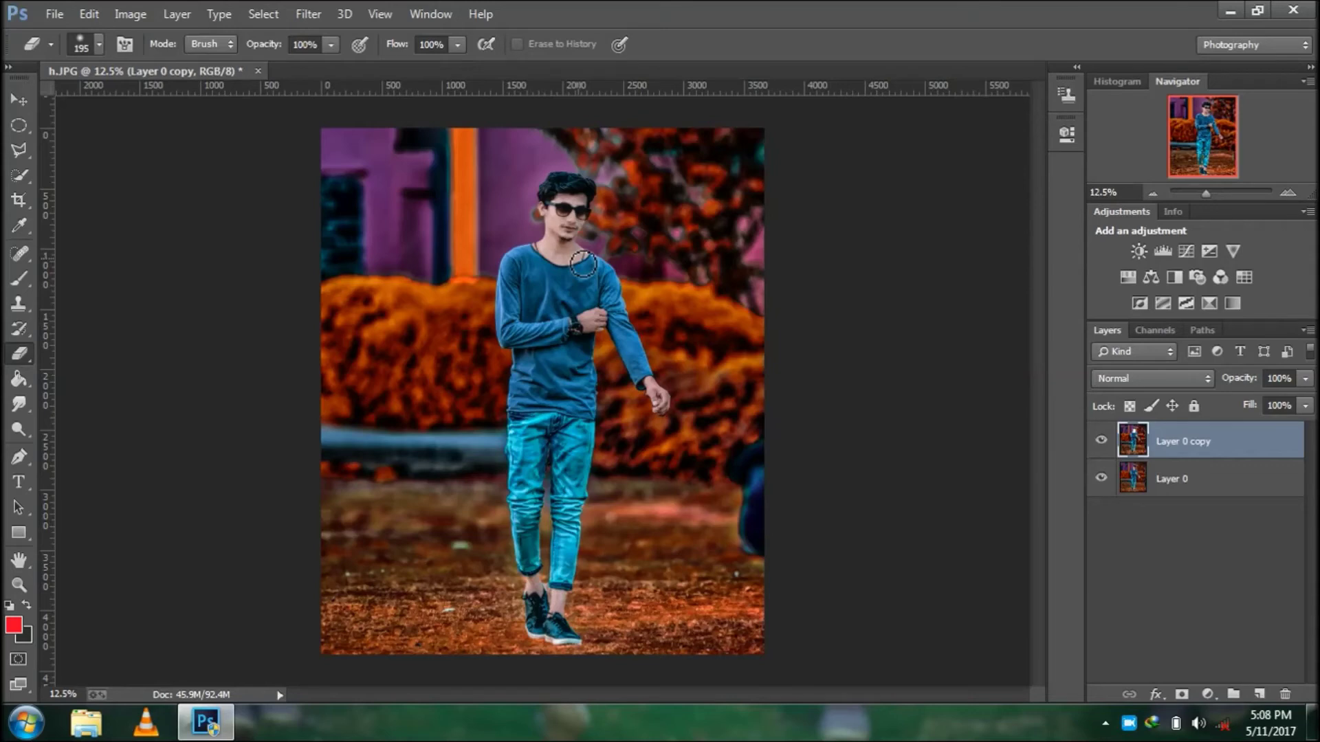
drag(595, 317, 582, 325)
drag(665, 413, 655, 391)
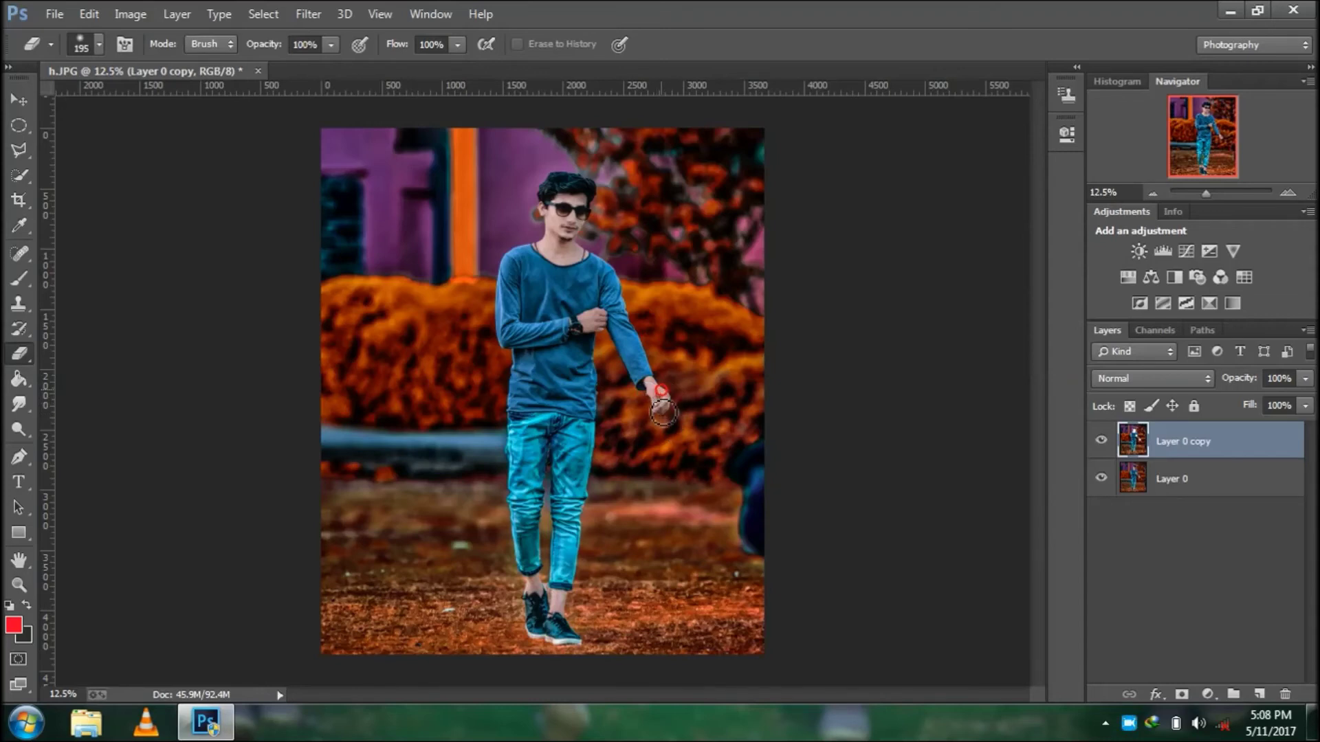
right_click(514, 591)
key(Escape)
key(ctrl+plus)
scroll(535, 583, down, 1)
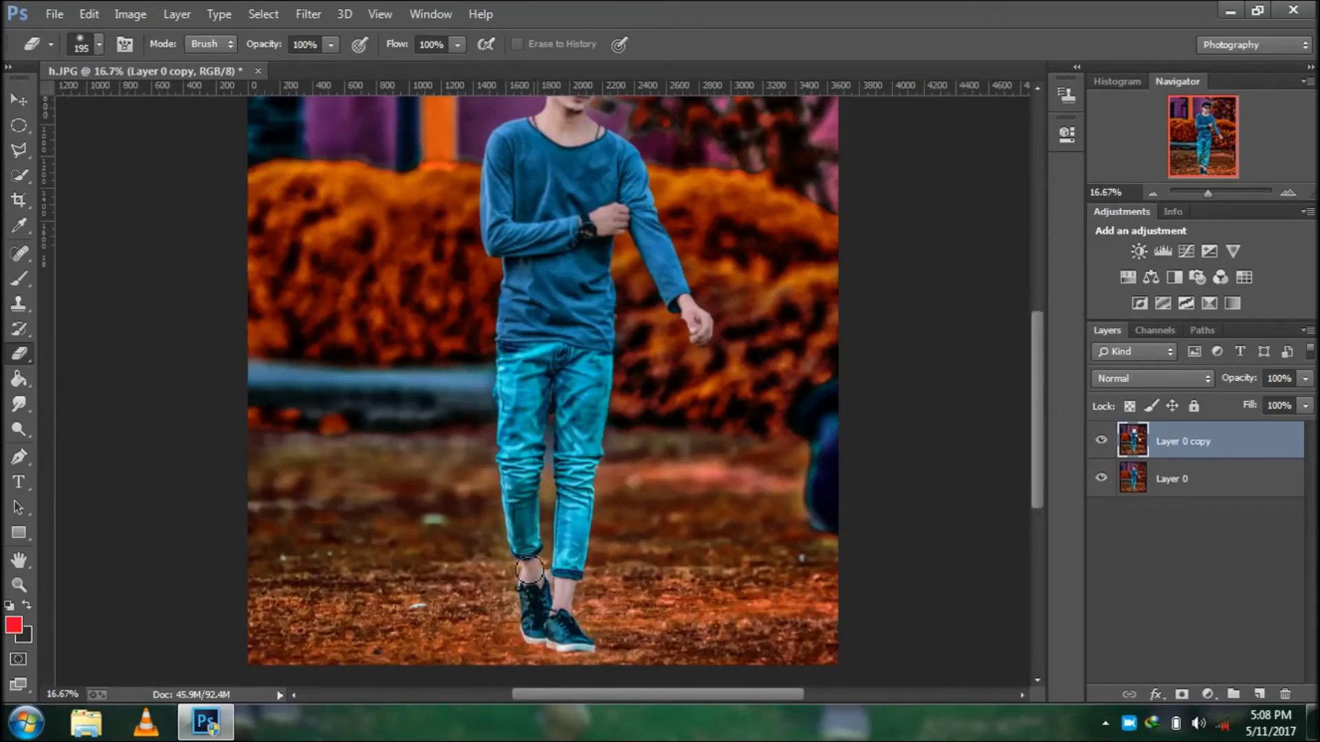
scroll(533, 578, down, 3)
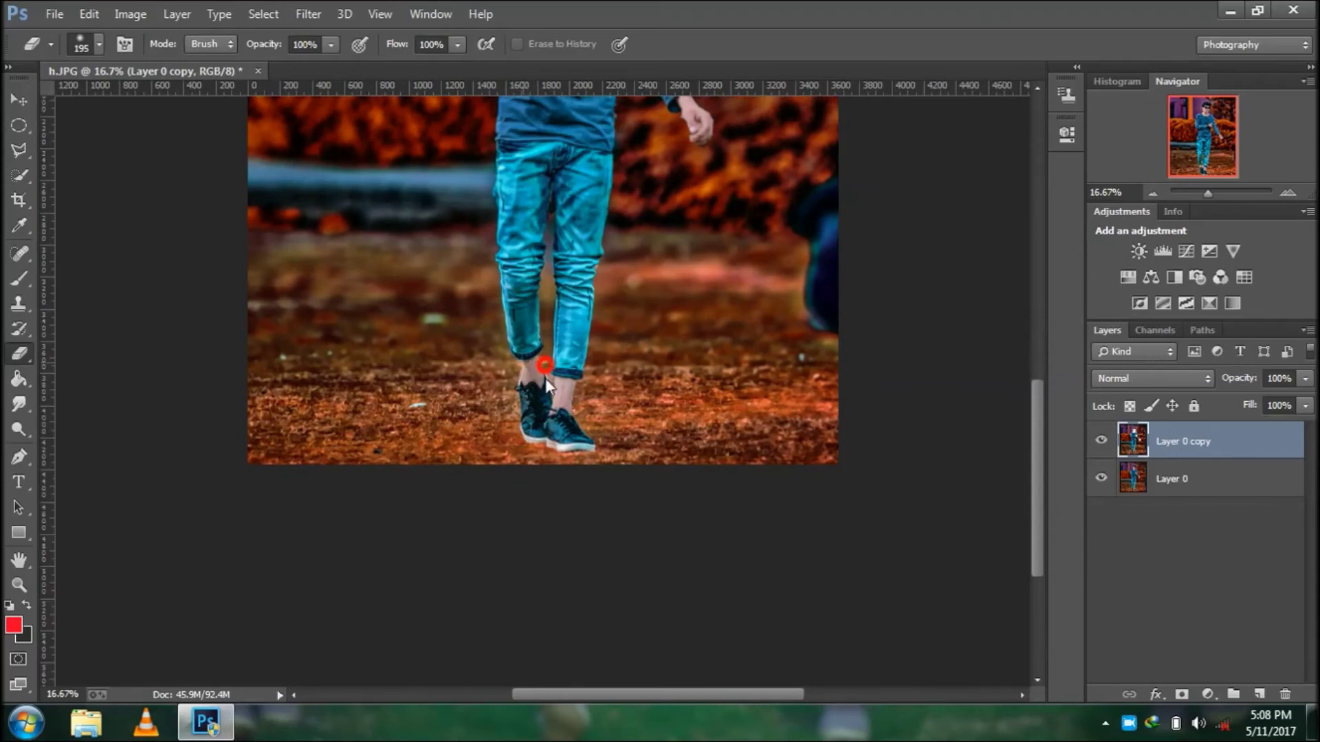
key(ctrl+minus)
key(ctrl+minus)
key(ctrl+minus)
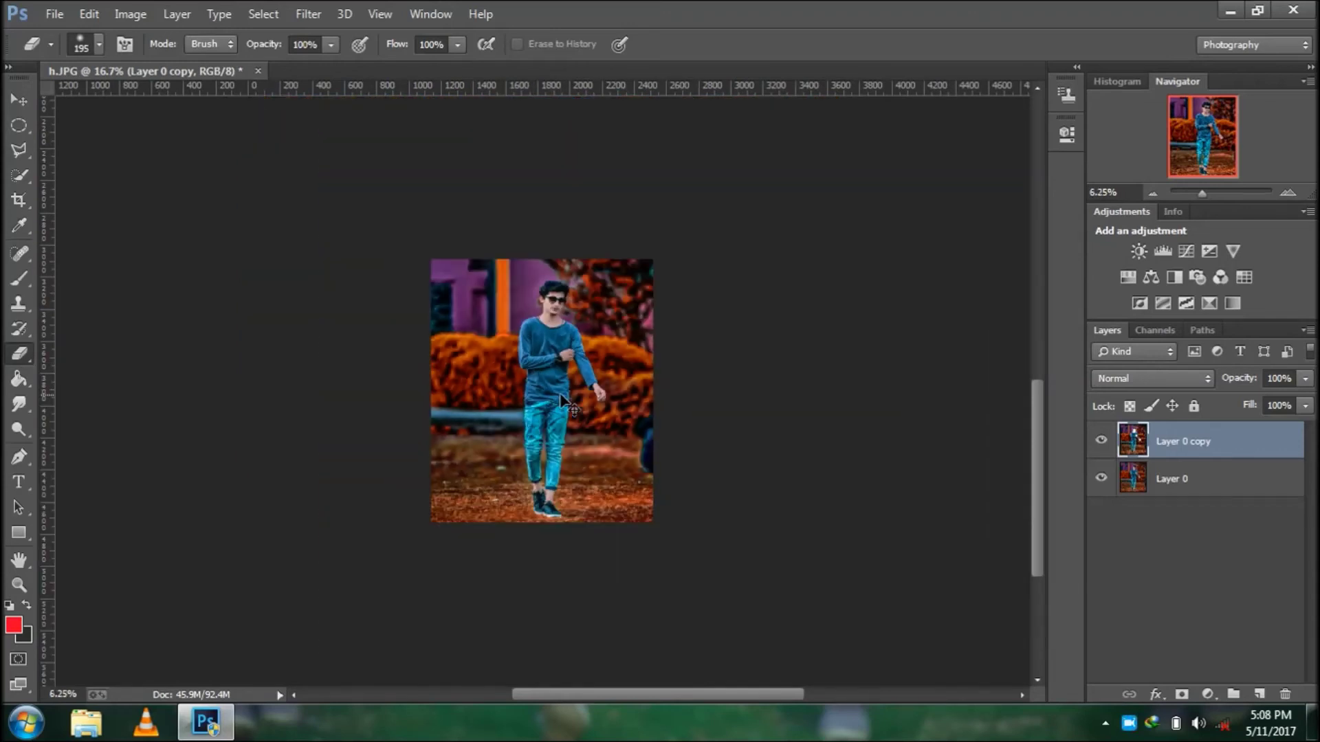
key(ctrl+plus)
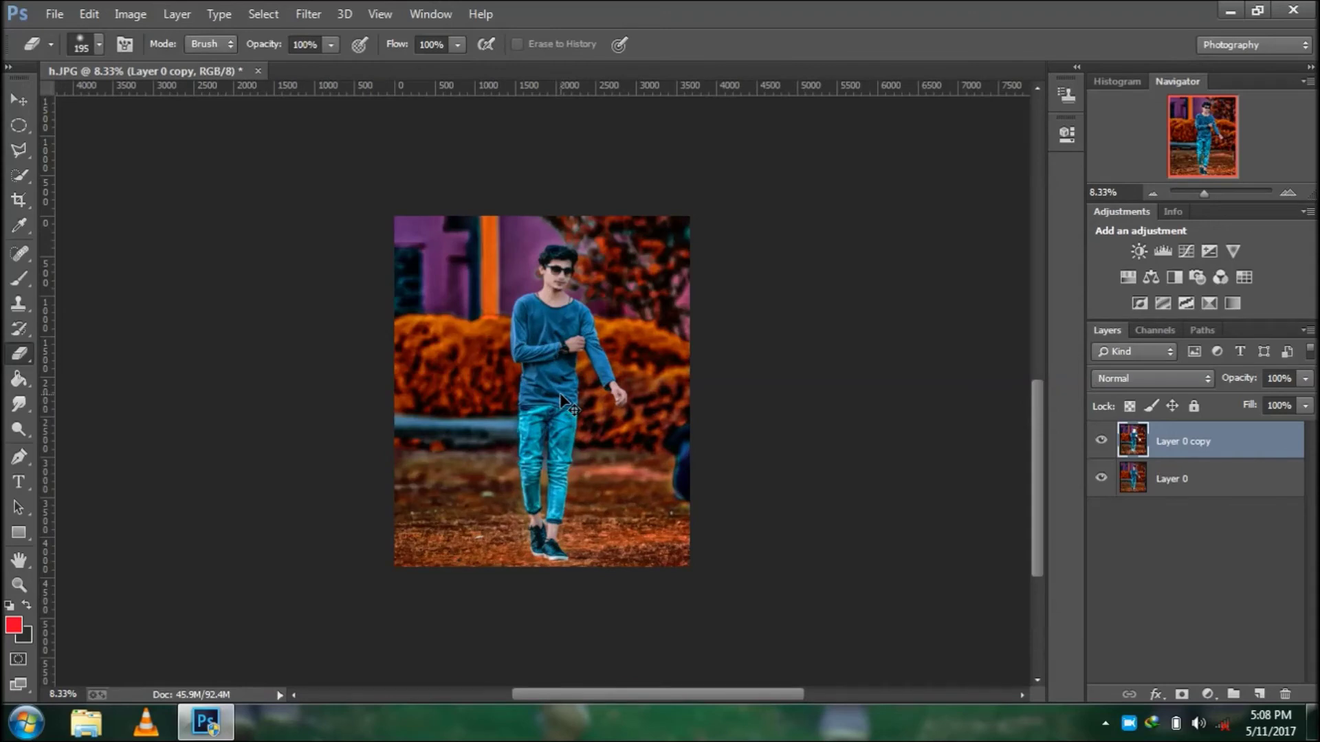
key(ctrl+plus)
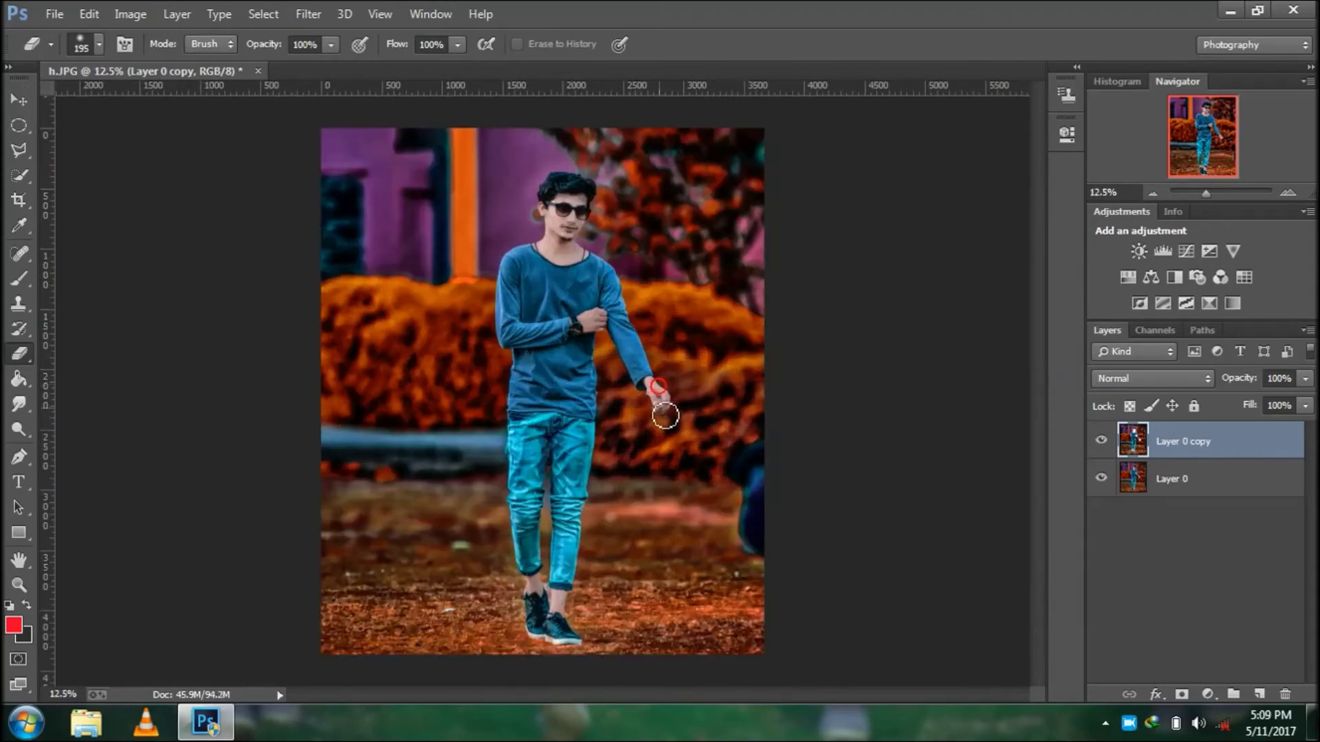
- Flatten the image, unlock and duplicate the layer, and add a white mask to the copy
right_click(1217, 451)
click(876, 596)
click(1282, 446)
drag(1255, 446, 1259, 692)
click(1181, 695)
click(53, 13)
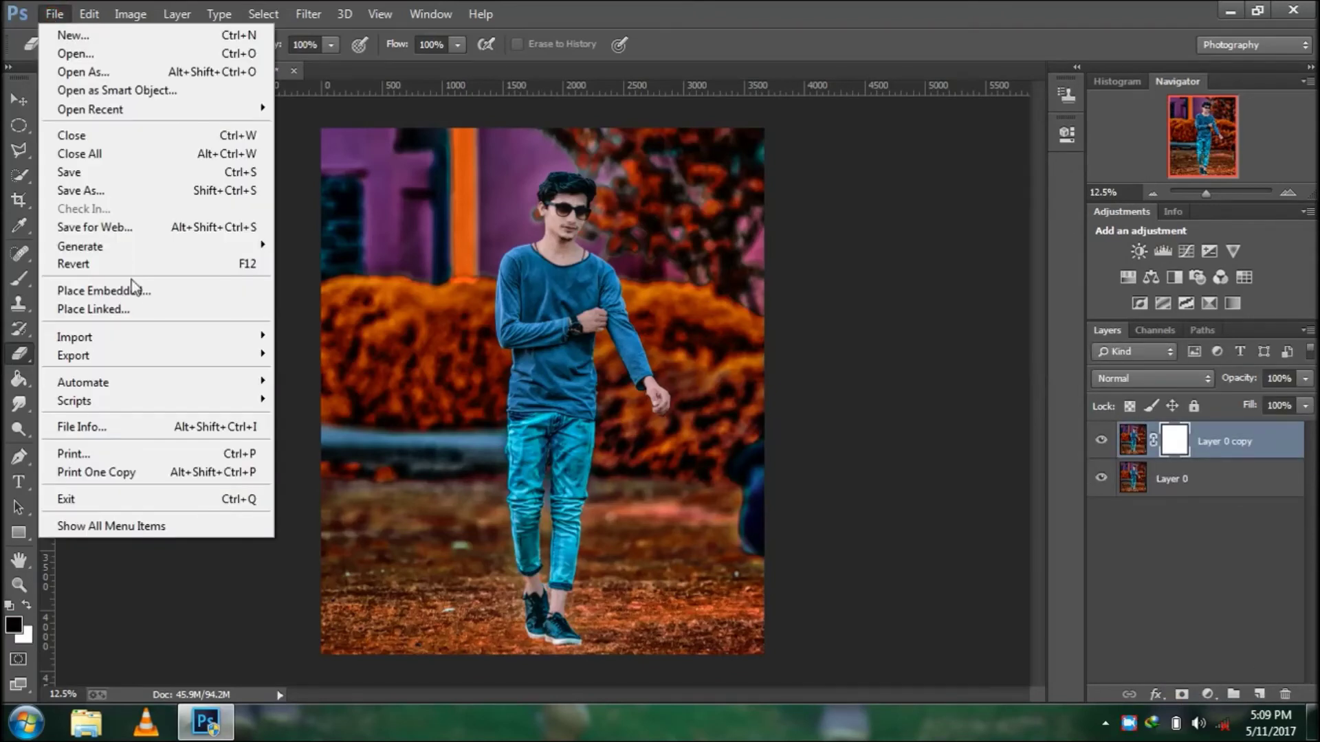
- Place the Diwali light-flare image in Screen blend mode and move it toward the pillar
click(135, 287)
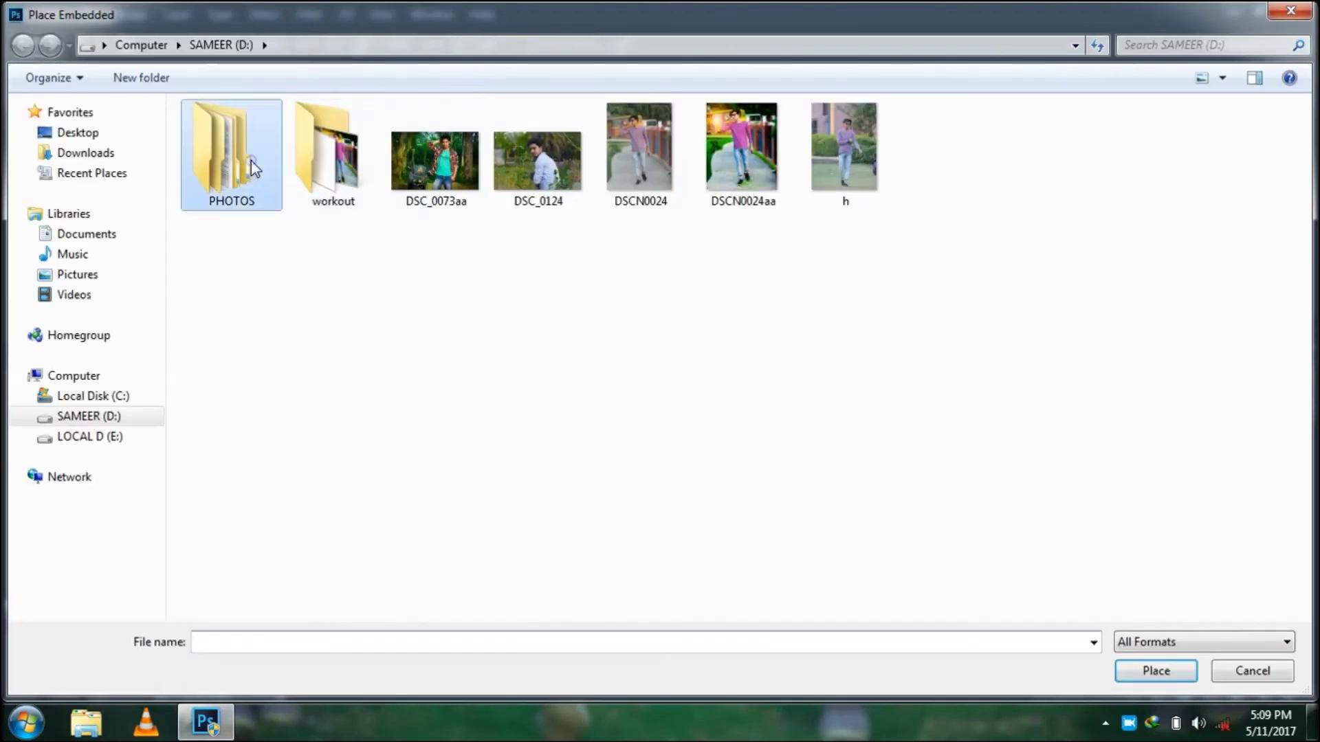
double_click(244, 162)
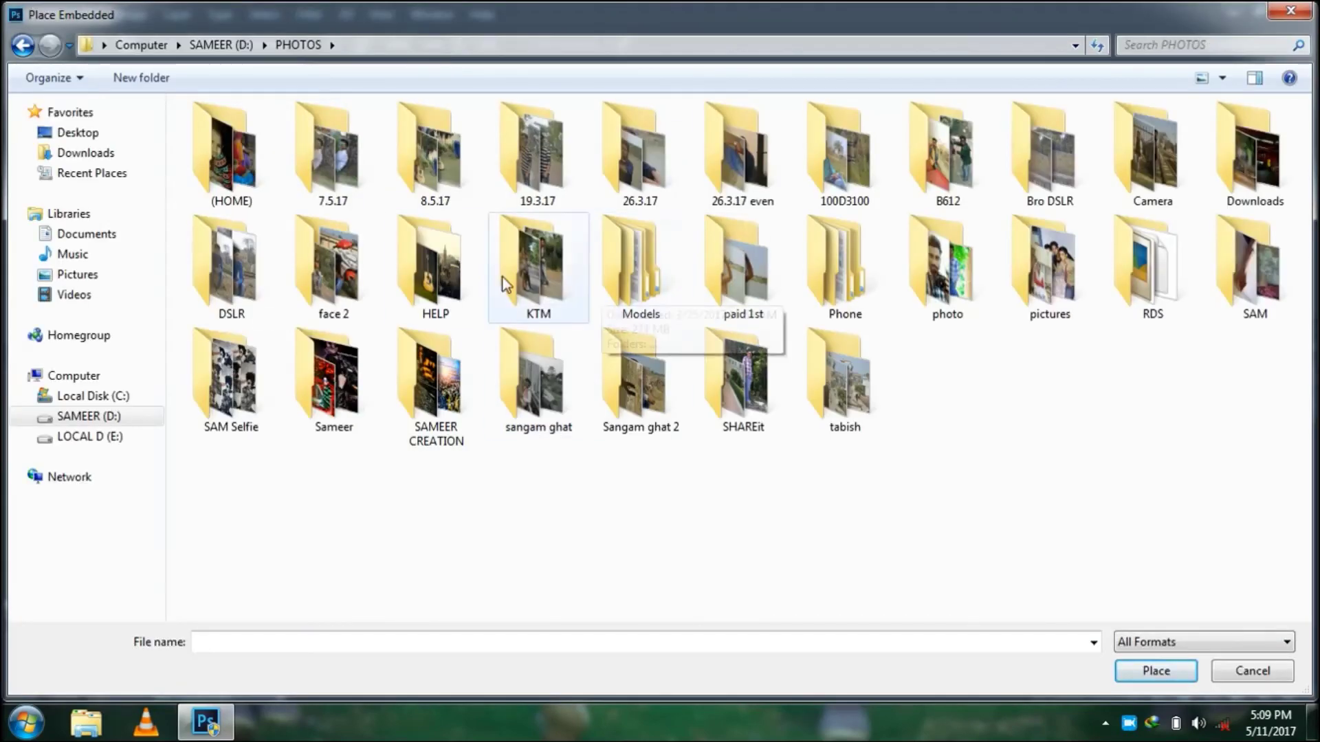
double_click(436, 268)
double_click(883, 268)
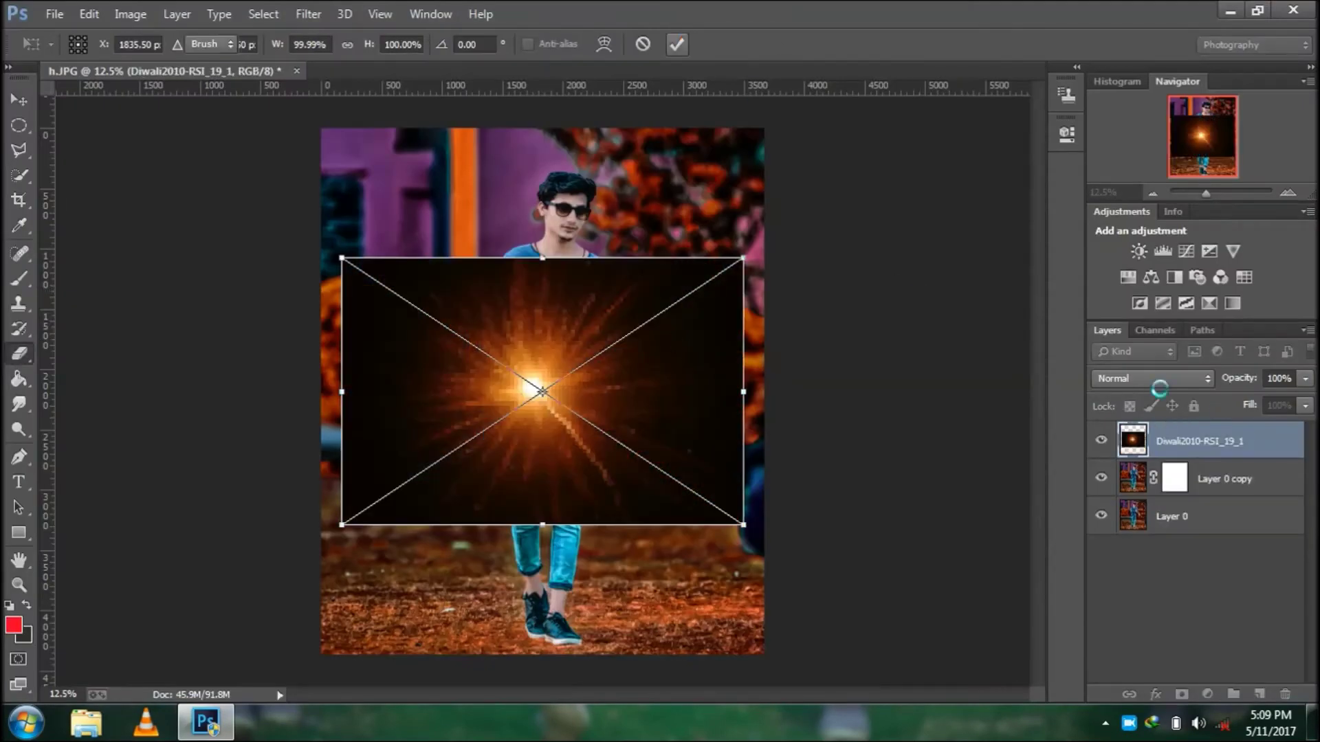
click(1152, 378)
click(1127, 177)
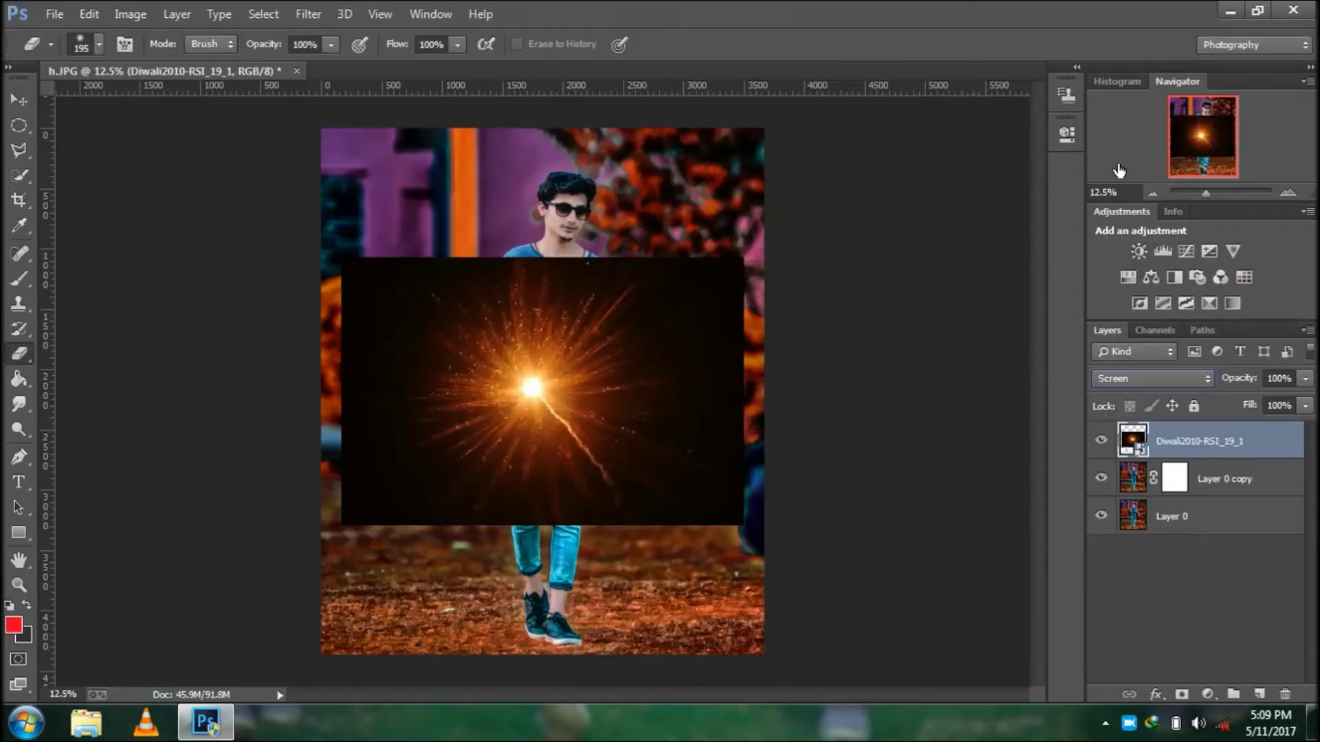
click(19, 100)
drag(546, 307, 442, 141)
- Soften the flare with two Gaussian Blur passes at a 16.8-pixel radius
click(19, 175)
click(308, 14)
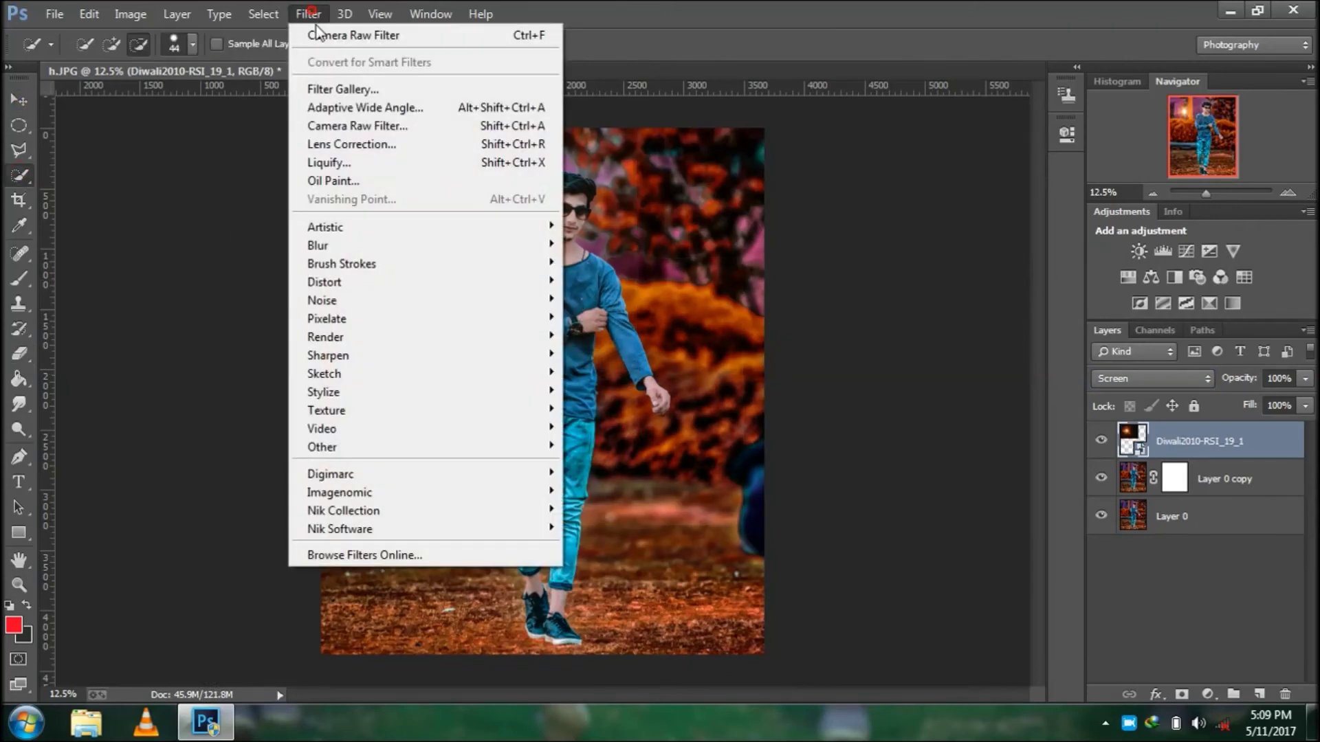
click(619, 383)
drag(1031, 514, 1038, 514)
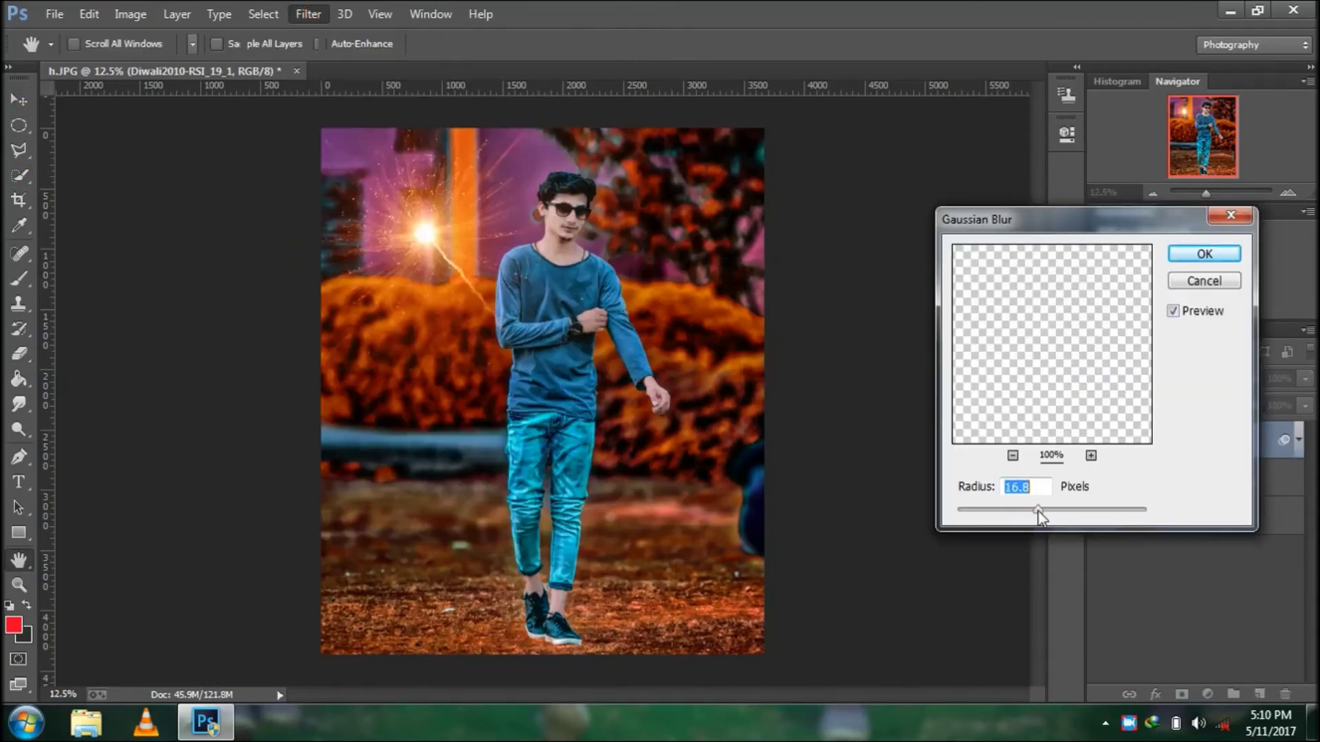
click(1201, 256)
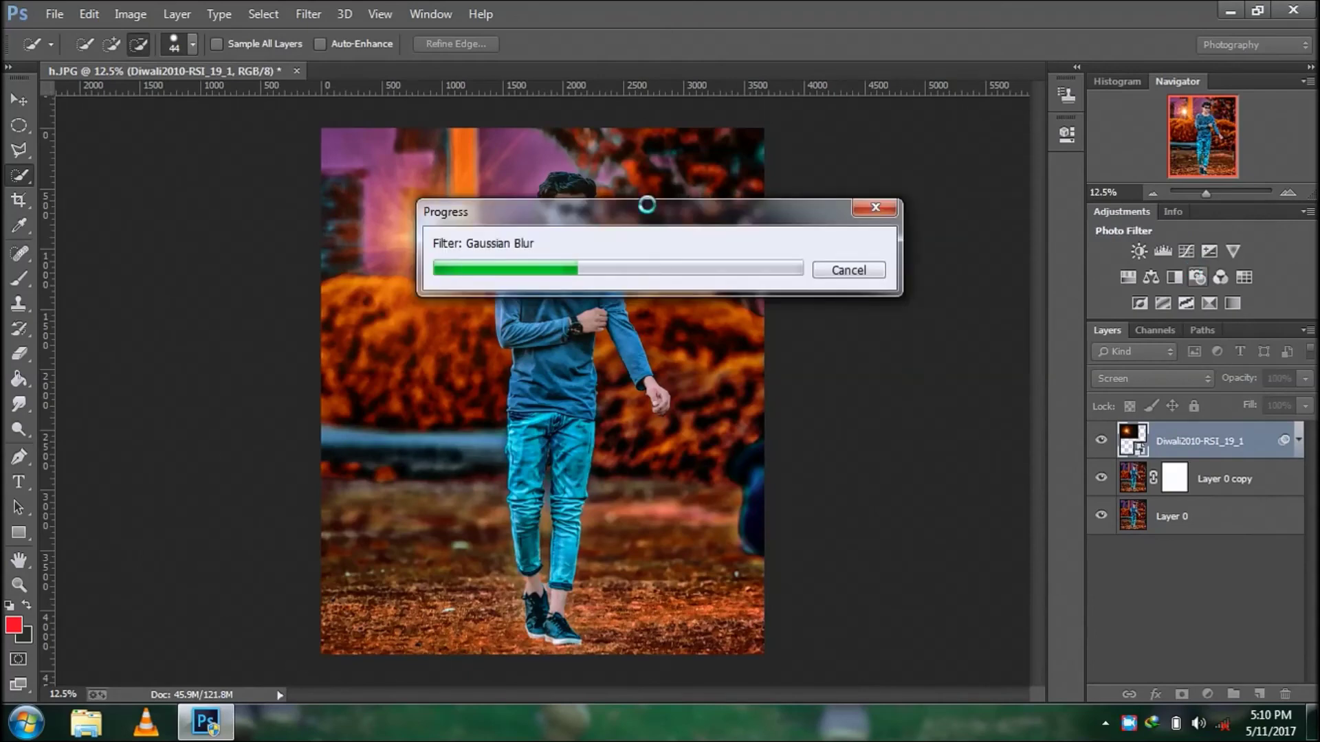
click(308, 14)
click(622, 380)
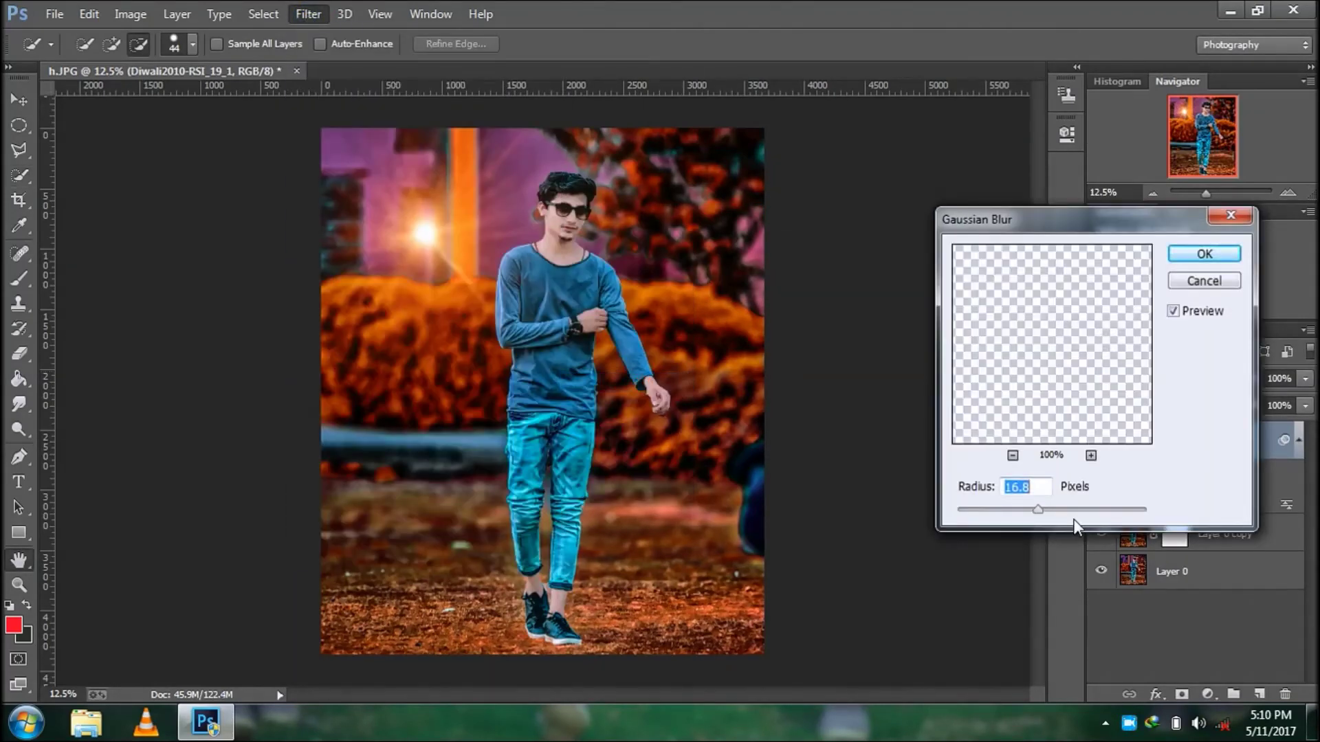
key(Return)
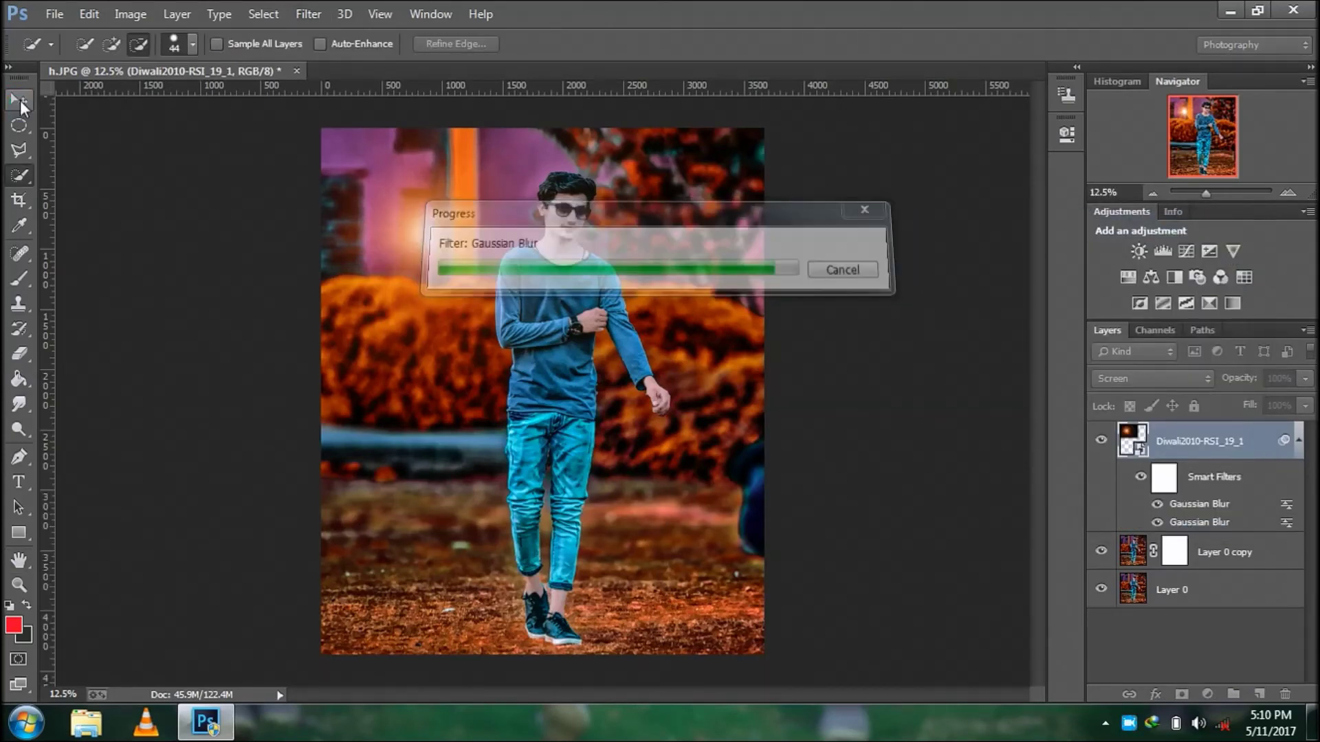
- Move the flare beside the subject's shoulder and stretch it slightly with Free Transform
click(18, 101)
drag(771, 396, 775, 400)
drag(667, 301, 571, 209)
click(694, 380)
click(707, 286)
drag(695, 380, 820, 604)
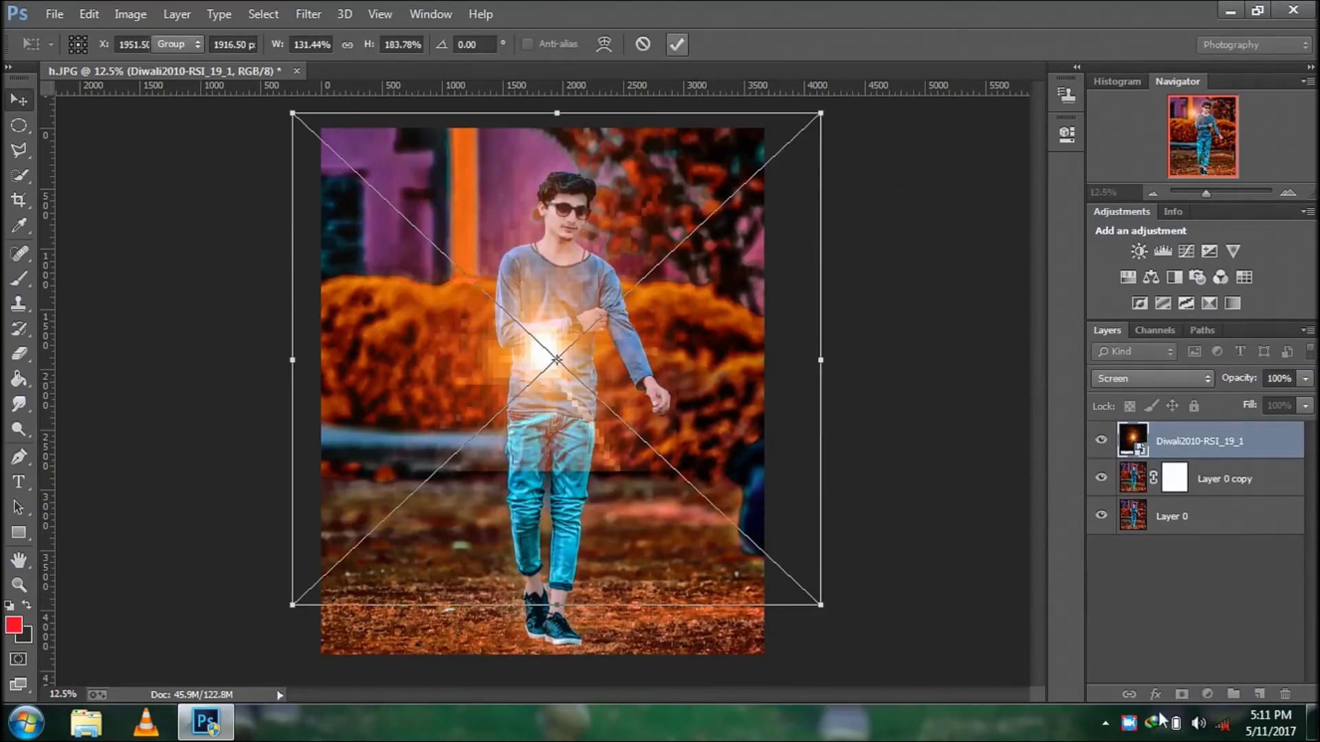
key(Return)
right_click(1218, 439)
click(1313, 721)
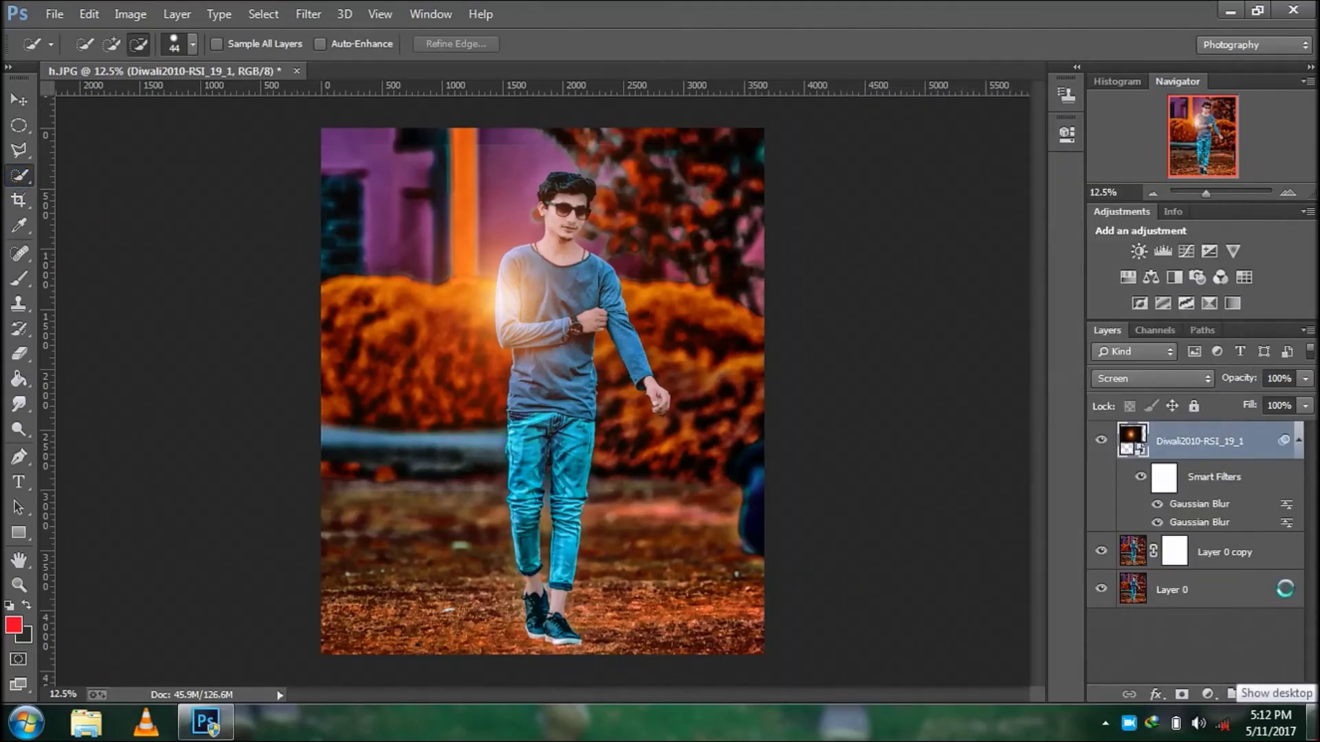
- Copy the two-line watermark text from the SAM text file in Notepad
double_click(1194, 137)
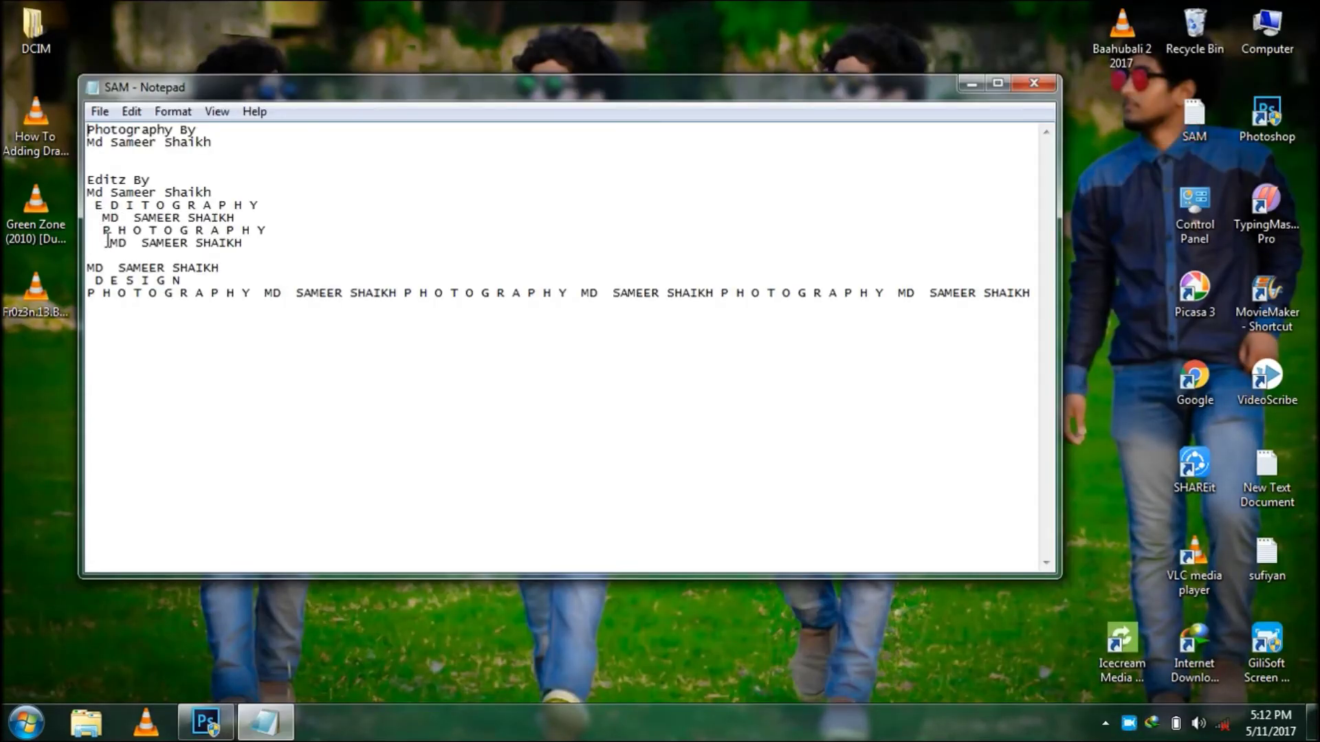
drag(127, 288, 182, 282)
right_click(170, 263)
click(206, 325)
click(206, 721)
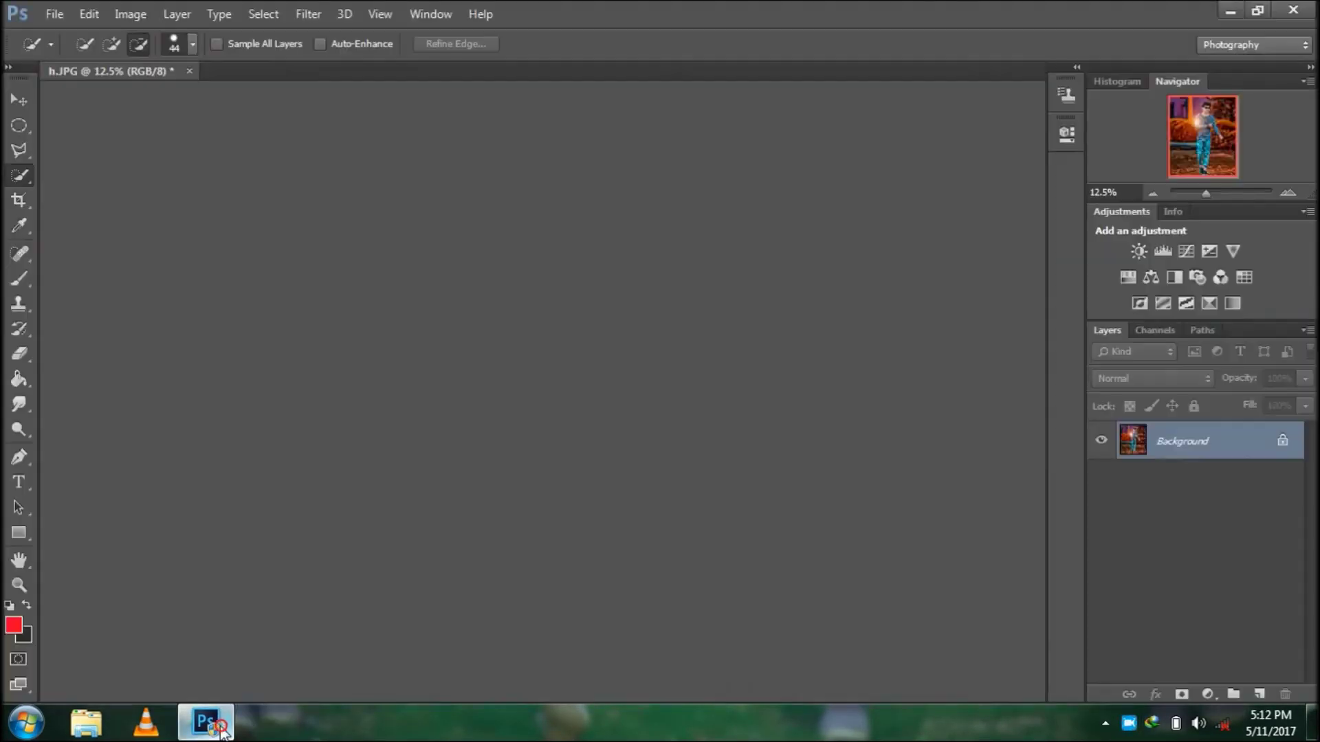
- Paste the watermark as a new white text layer on the photo
key(t)
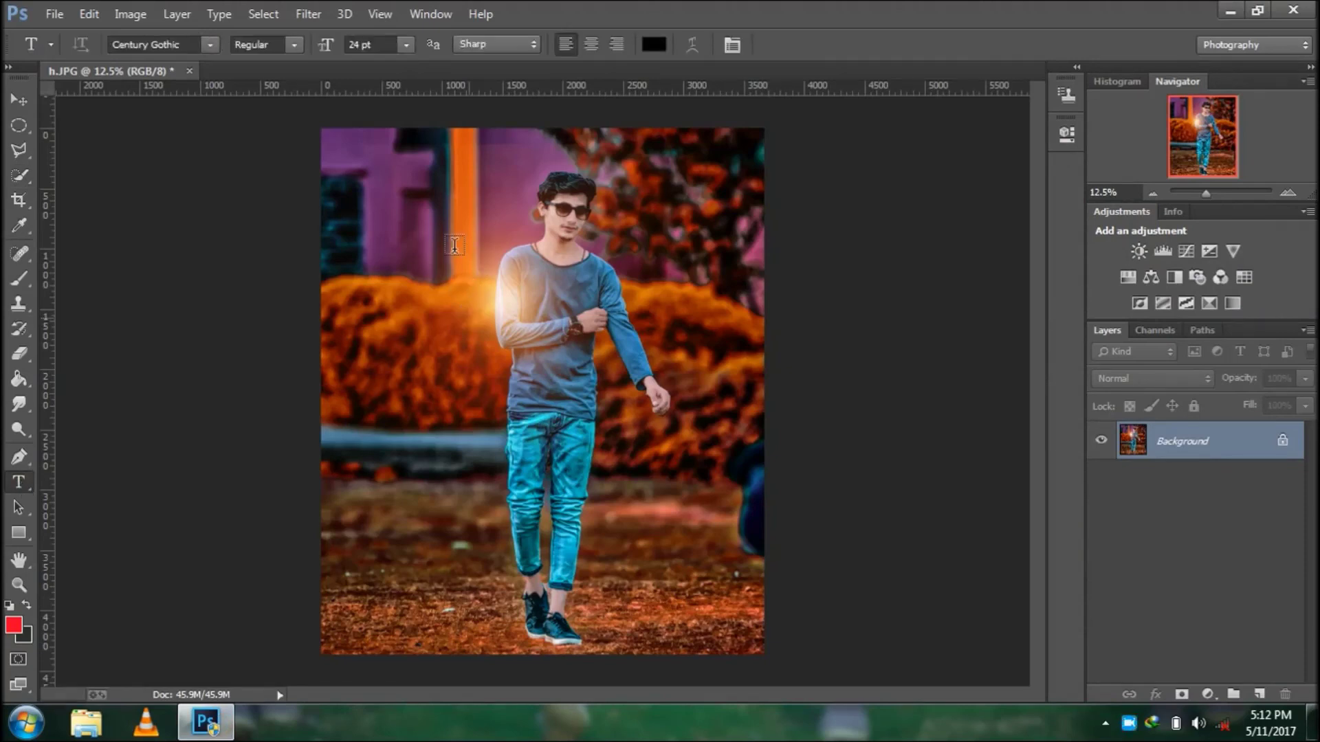
click(451, 213)
click(653, 44)
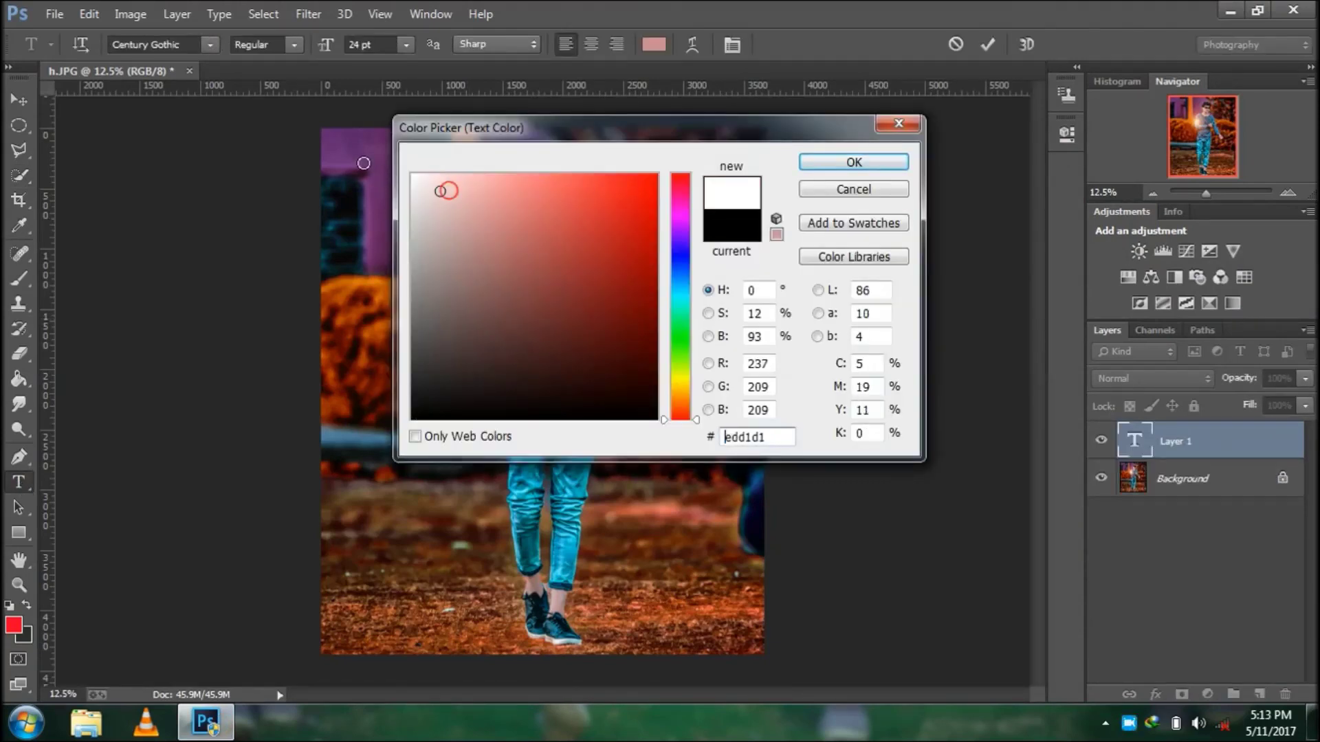
click(853, 164)
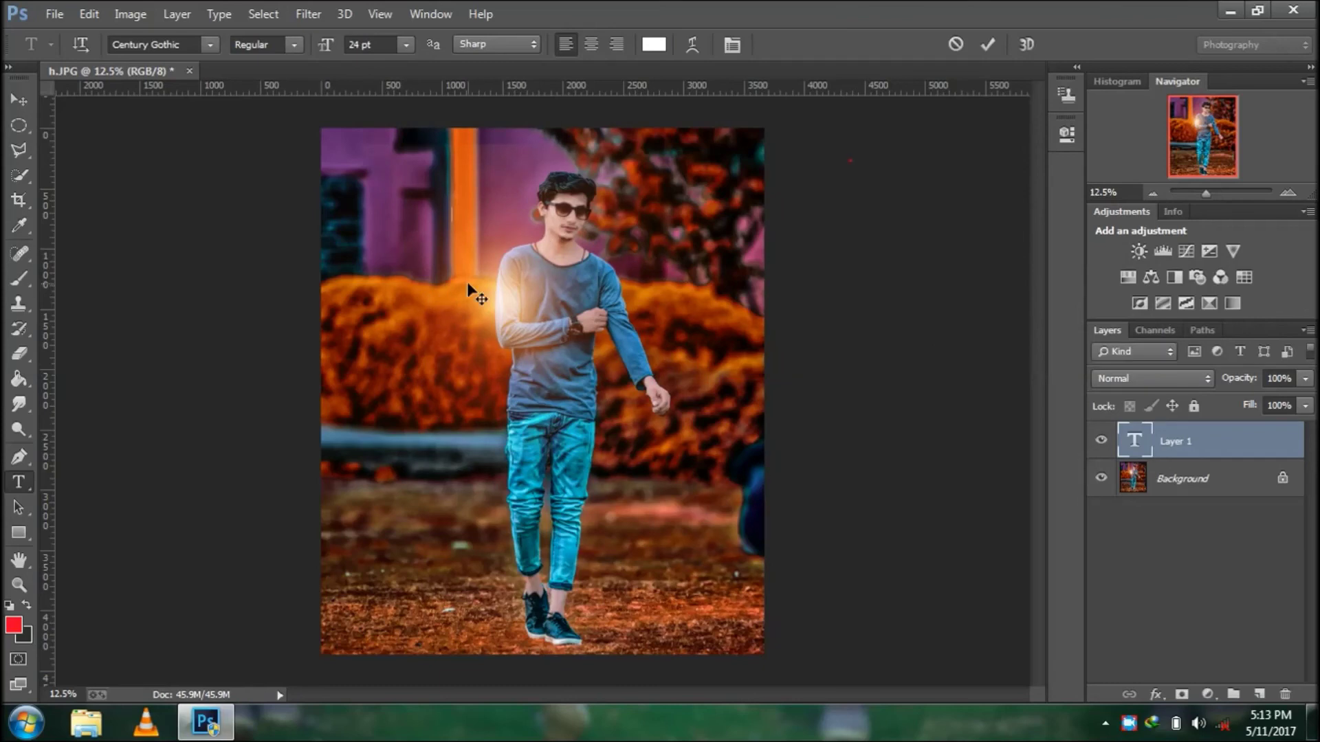
key(ctrl+v)
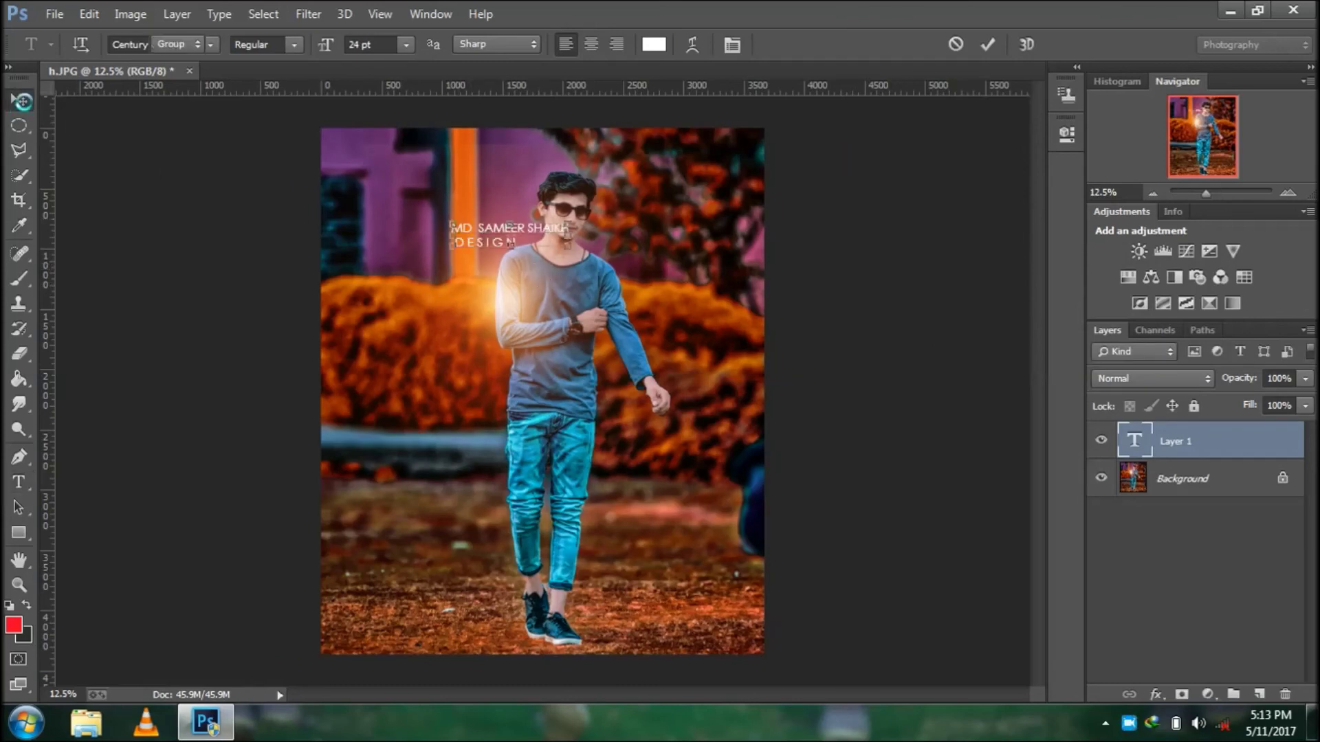
key(ctrl+Return)
- Resize the watermark text and position it in the photo's top-left corner
key(ctrl+t)
drag(571, 249, 649, 332)
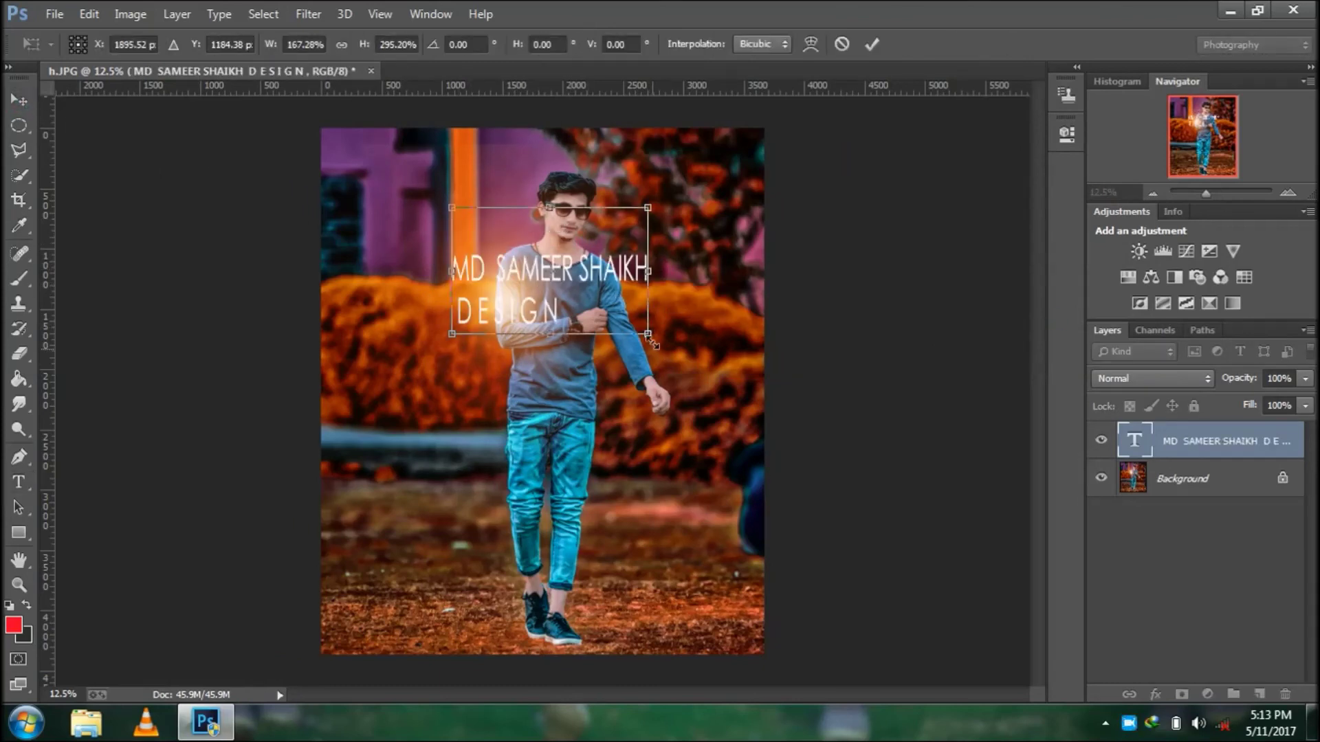
drag(721, 303, 688, 281)
key(Return)
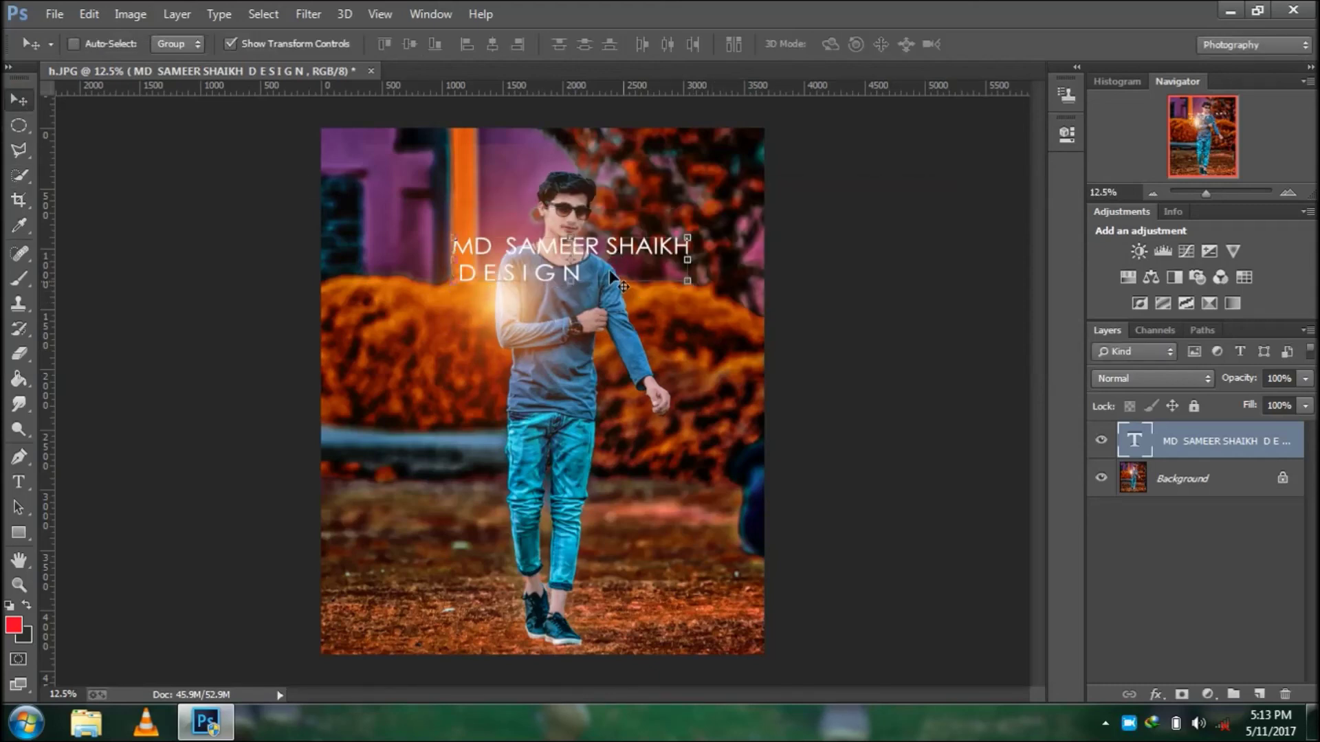
drag(609, 271, 479, 213)
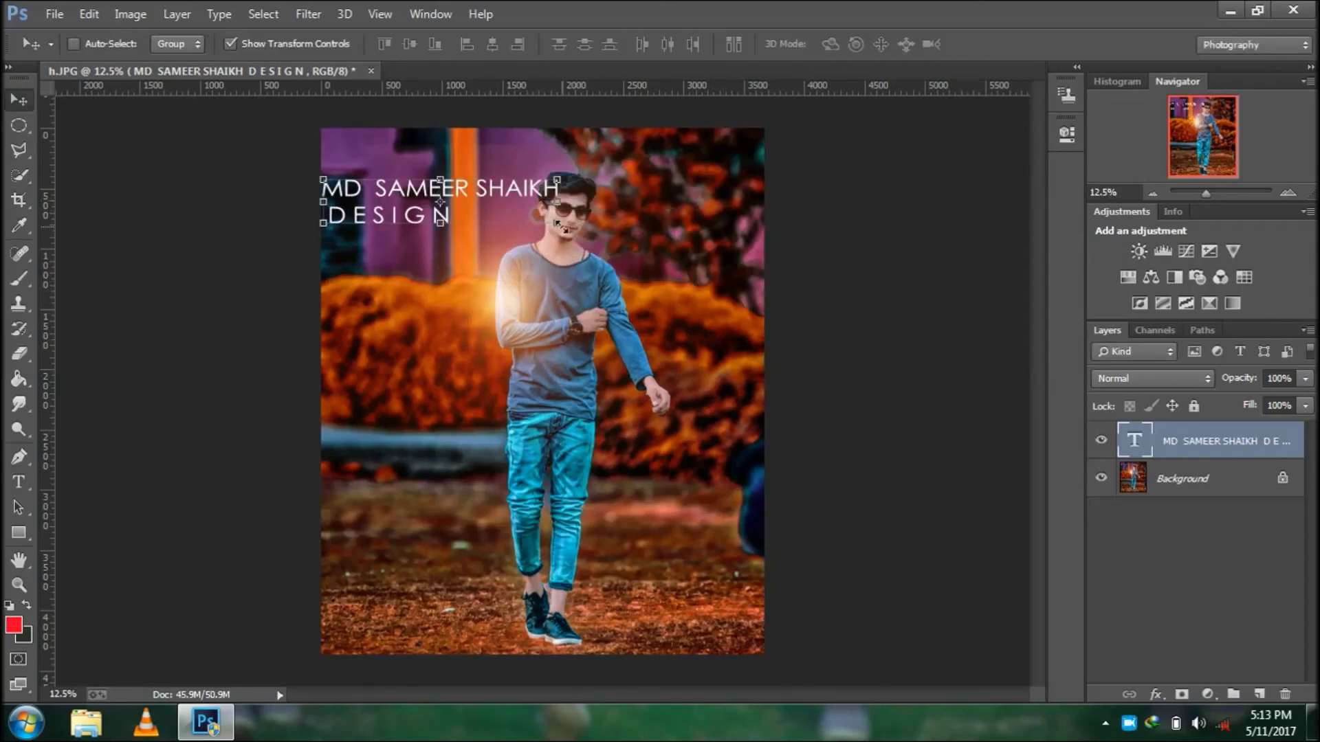
drag(558, 223, 521, 206)
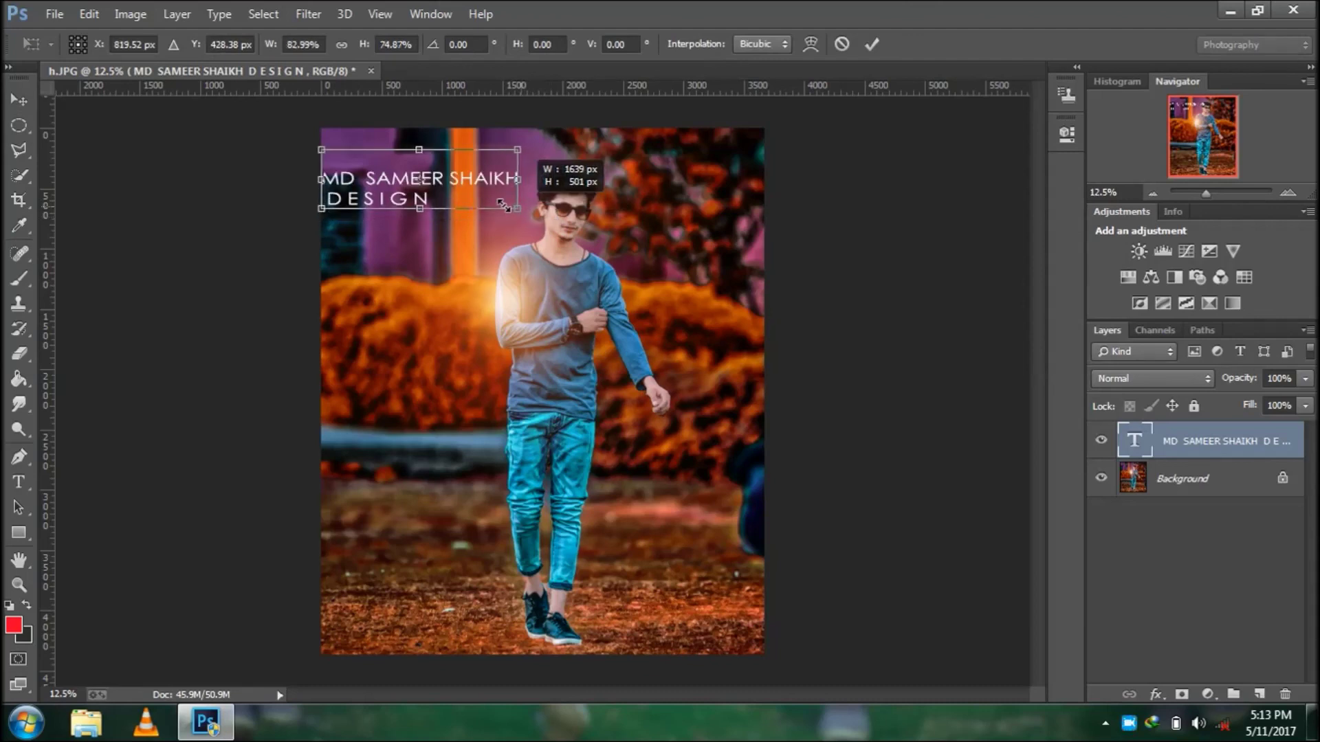
click(19, 175)
click(622, 268)
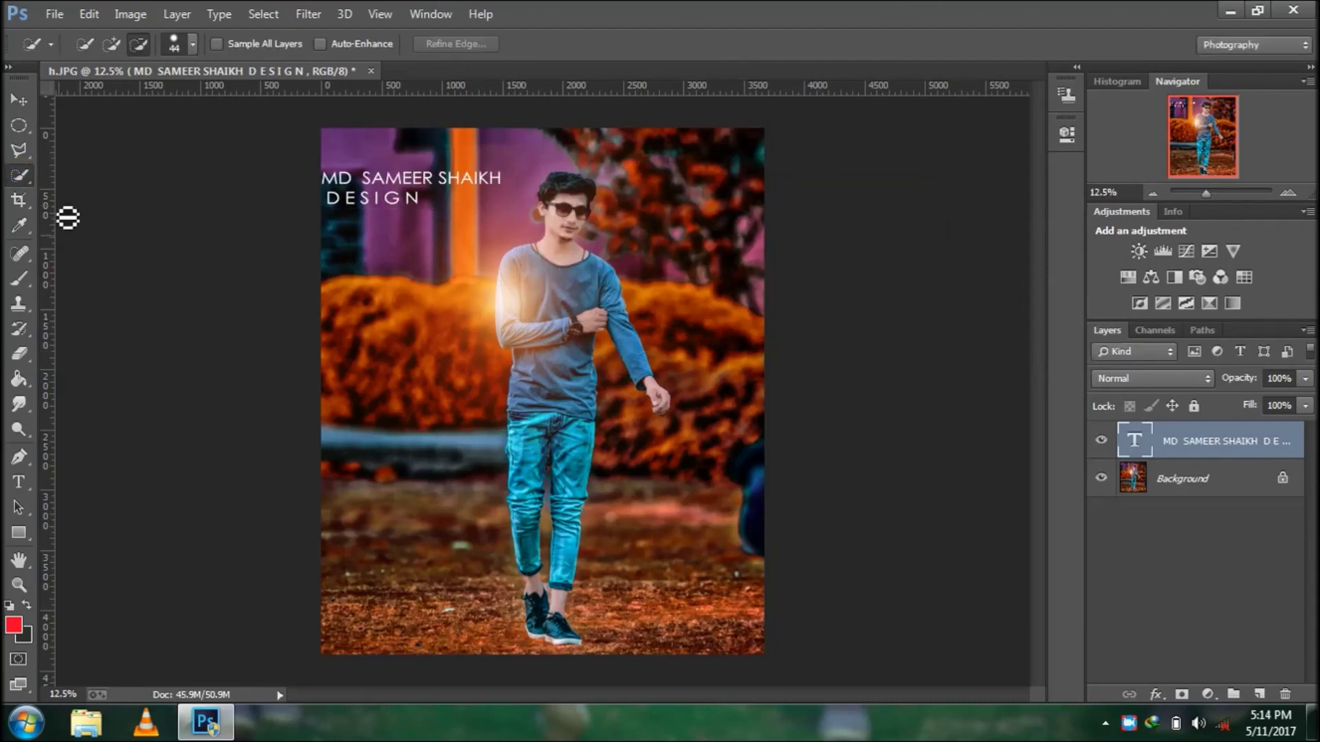
- Enable Outer Glow in the watermark layer's Layer Style with a black glow colour
double_click(1289, 440)
double_click(1294, 453)
mouse_move(206, 145)
mouse_down()
mouse_move(1044, 118)
mouse_move(959, 110)
mouse_up()
click(874, 404)
click(1056, 244)
click(851, 162)
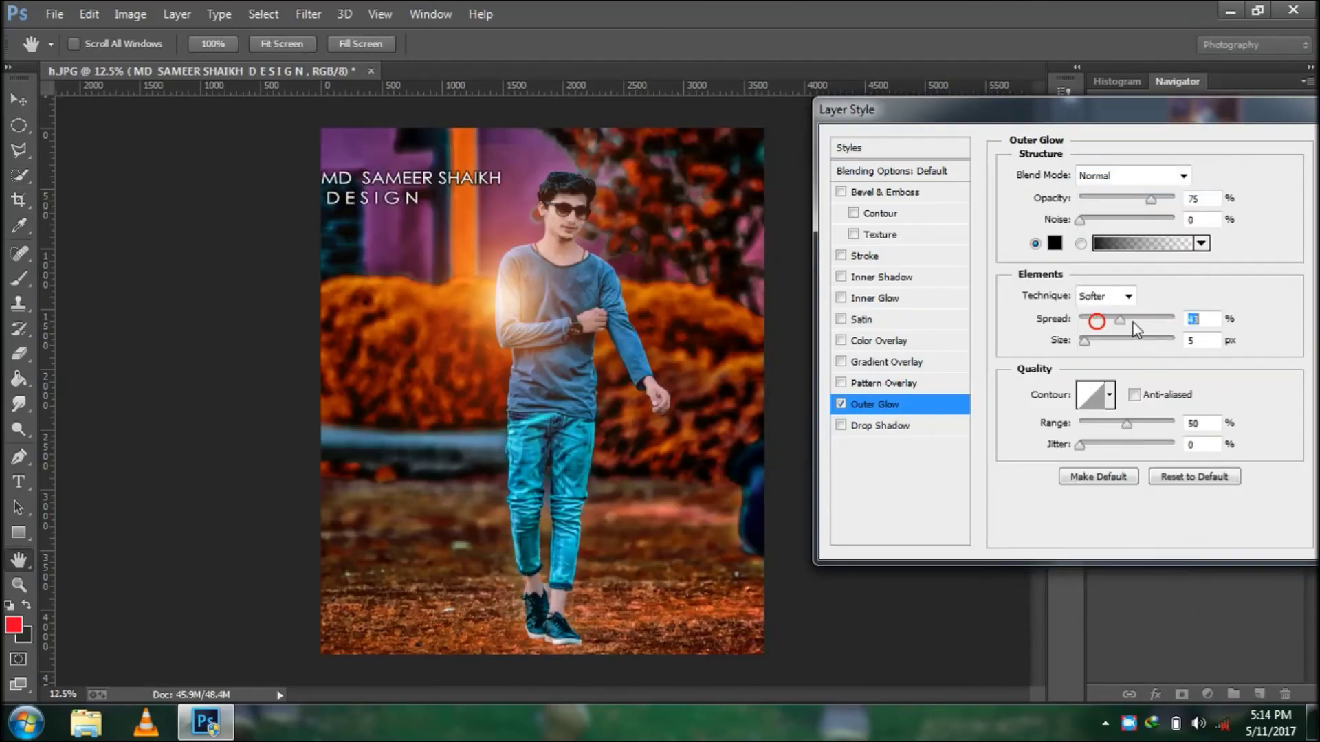
drag(1166, 124, 1074, 117)
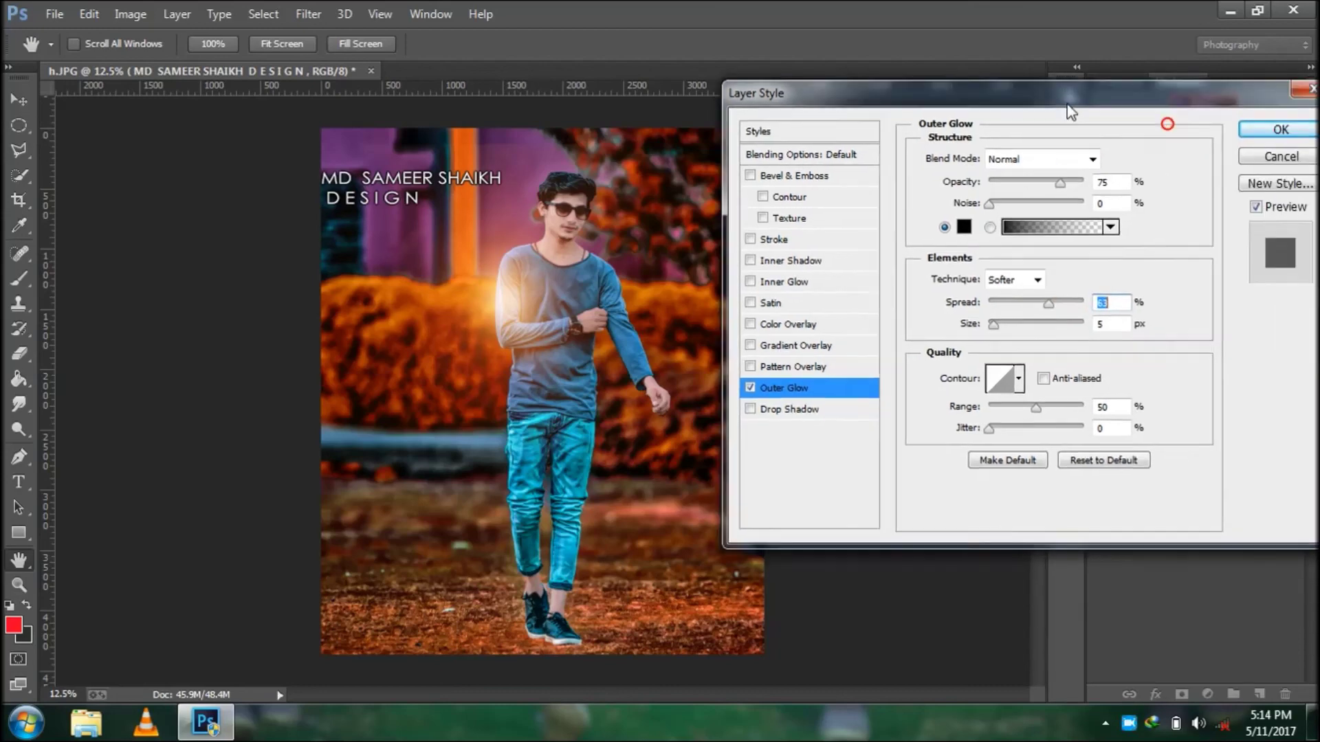
click(1258, 141)
click(15, 102)
click(411, 204)
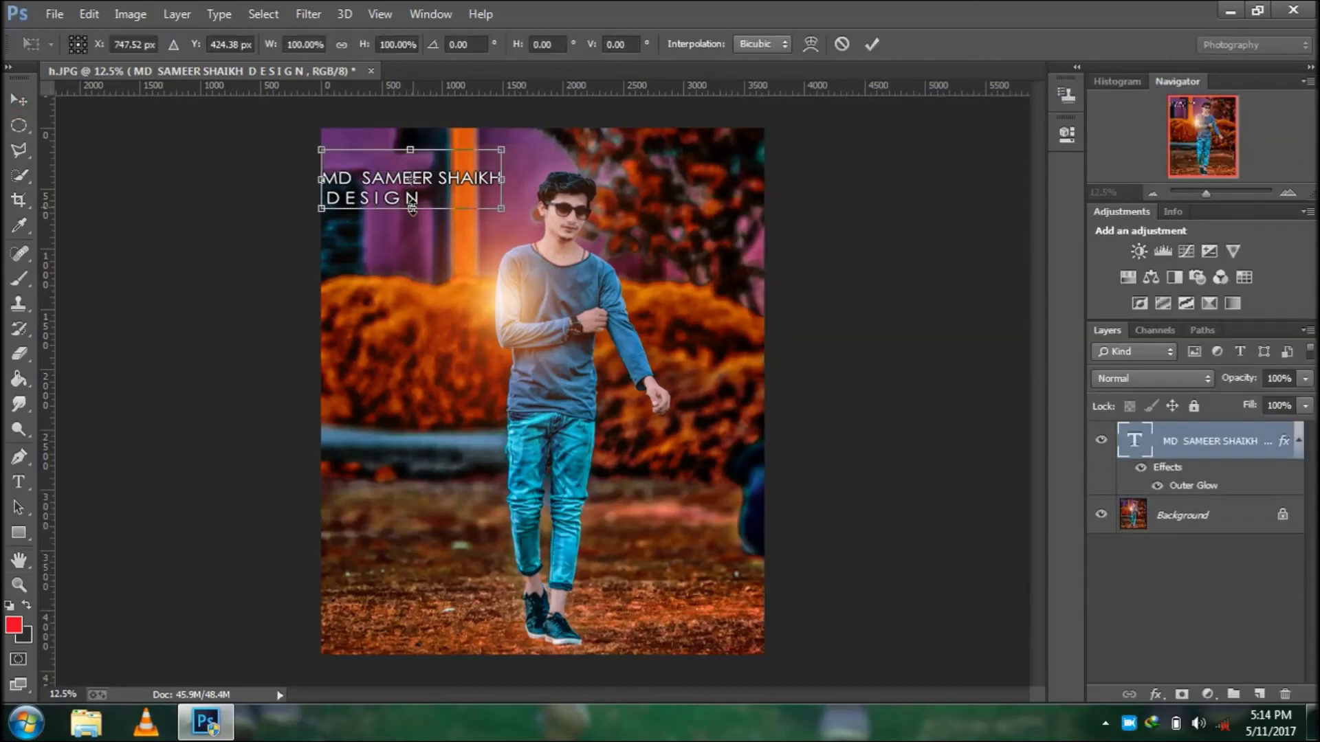
click(19, 176)
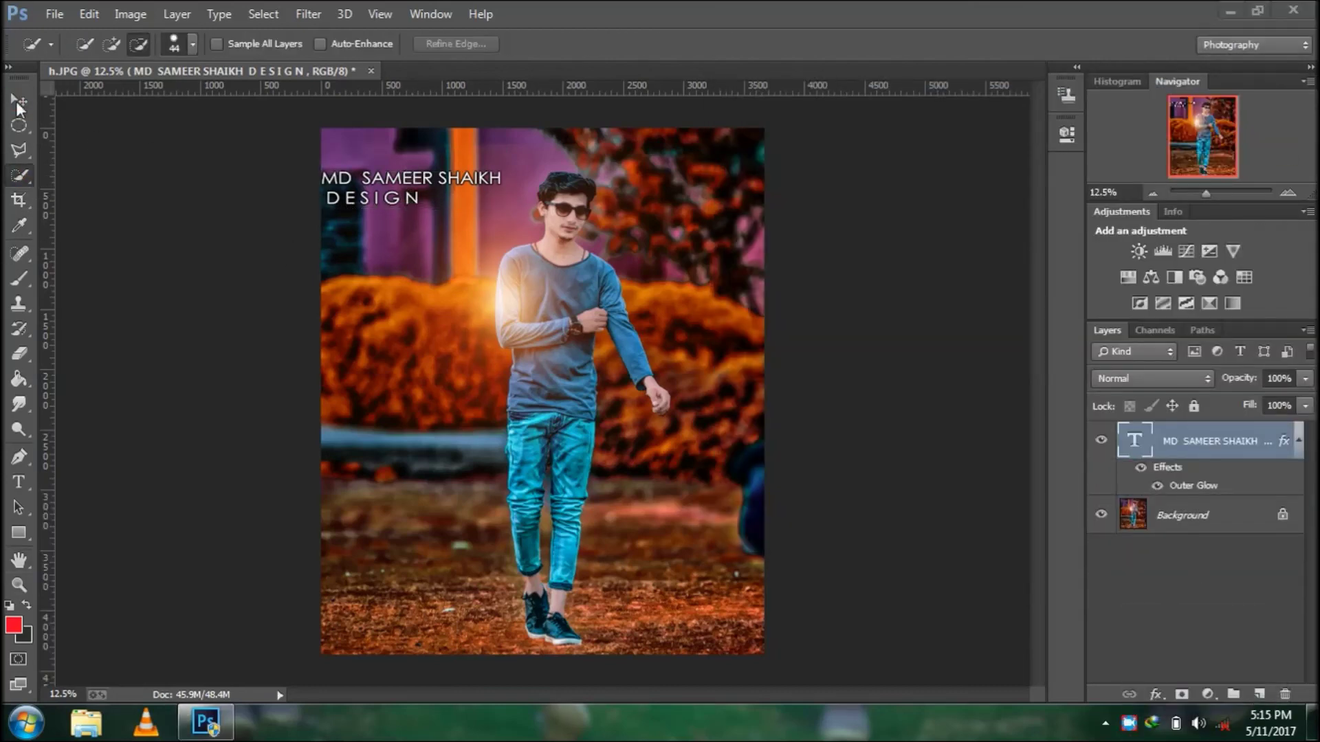